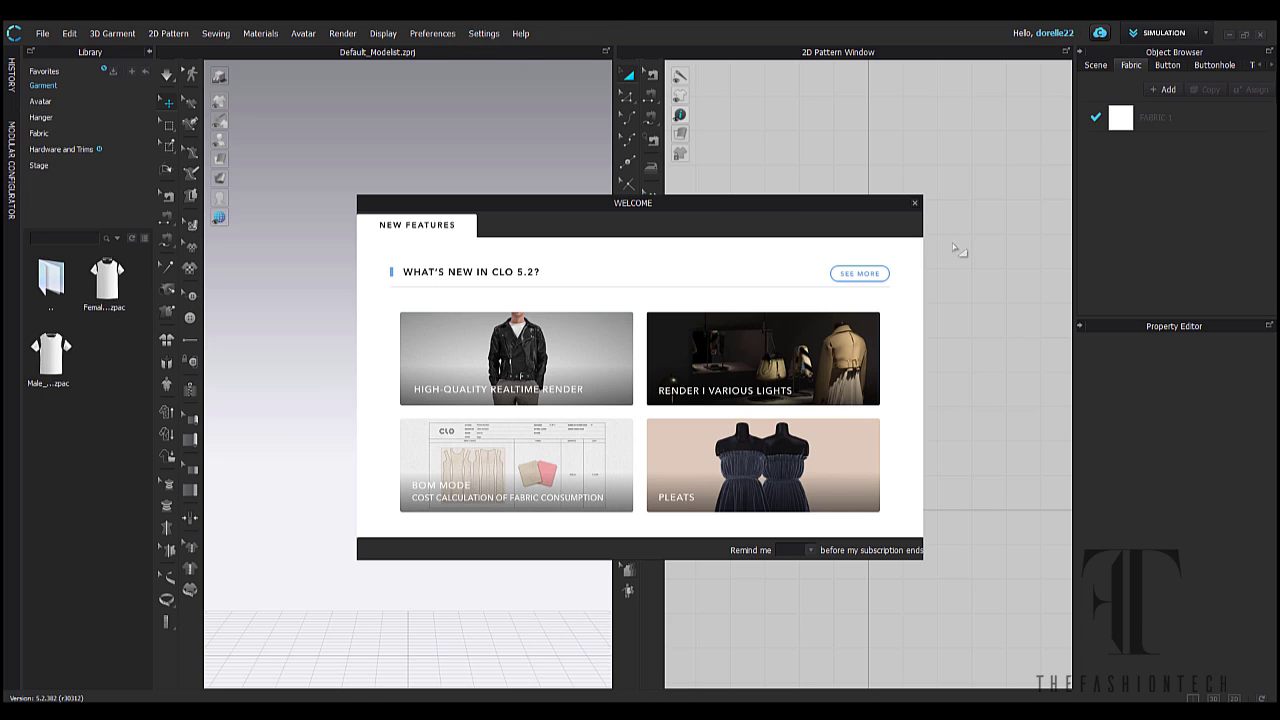
# Close the Welcome window to reveal the Default_Modelist.zprj workspace
pyautogui.click(914, 203)
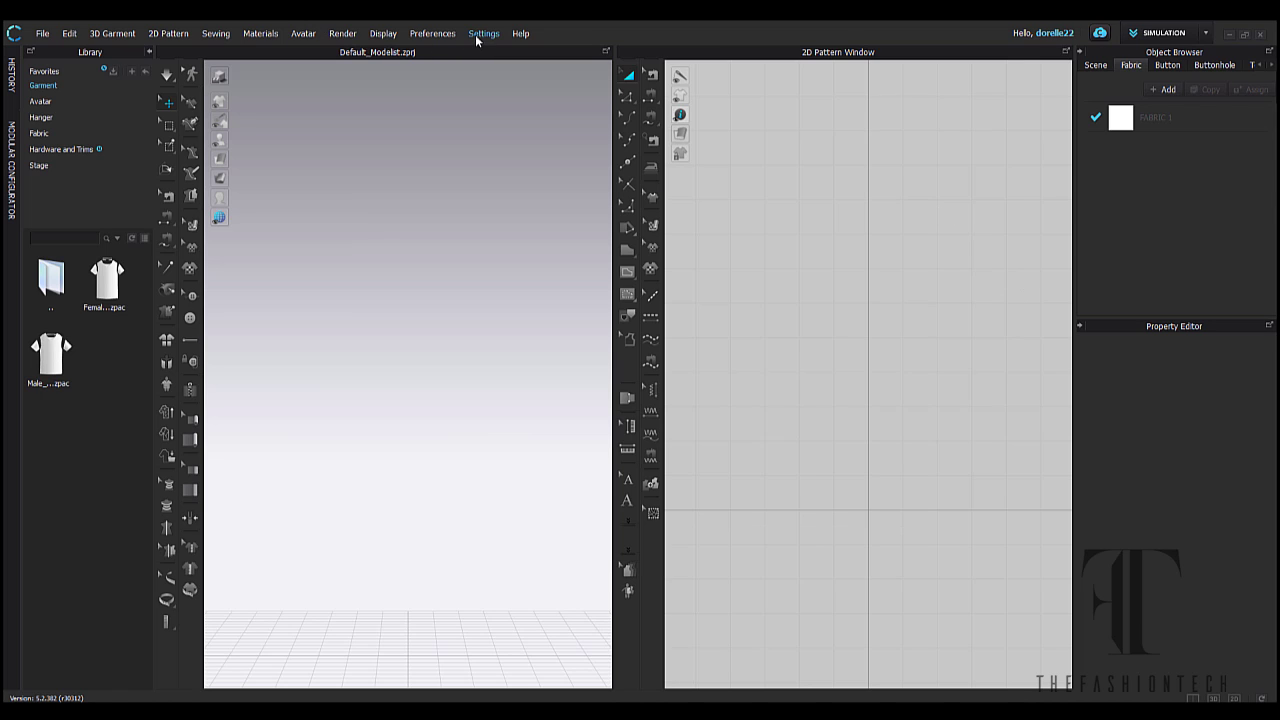
# Bring up the Preferences menu, then the Settings menu with its User Settings entry
pyautogui.click(431, 35)
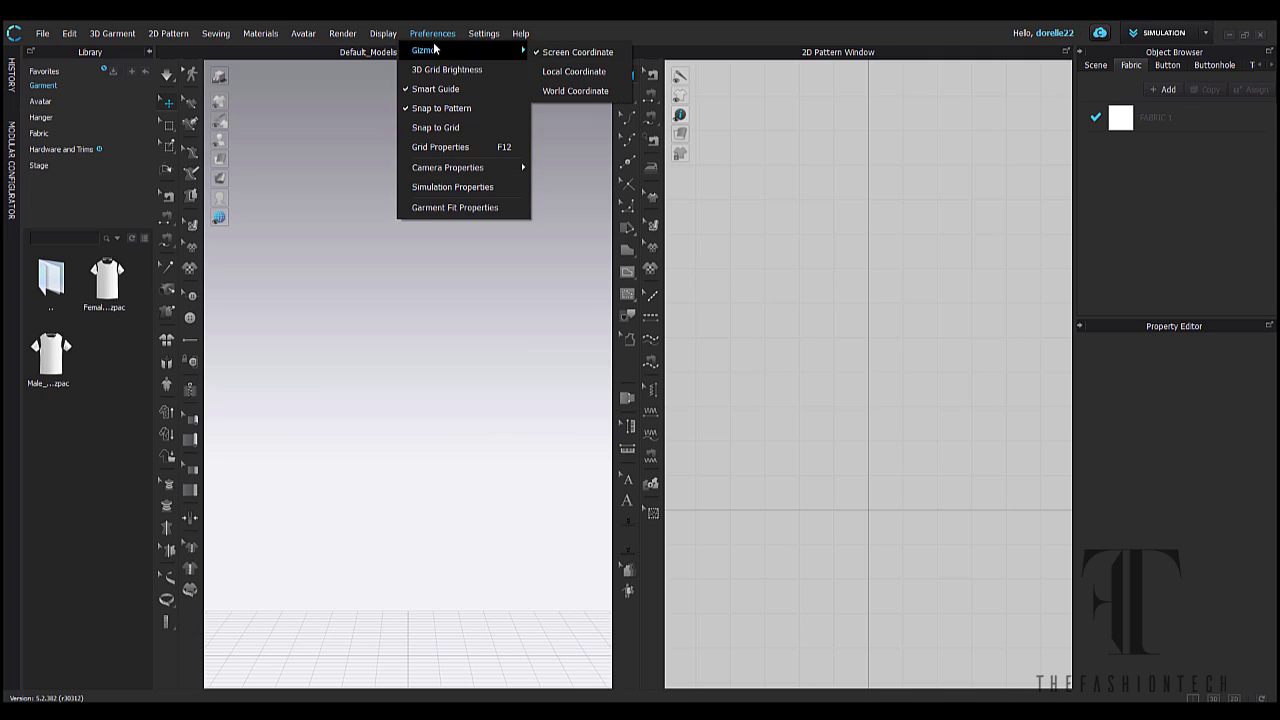
pyautogui.moveTo(482, 30)
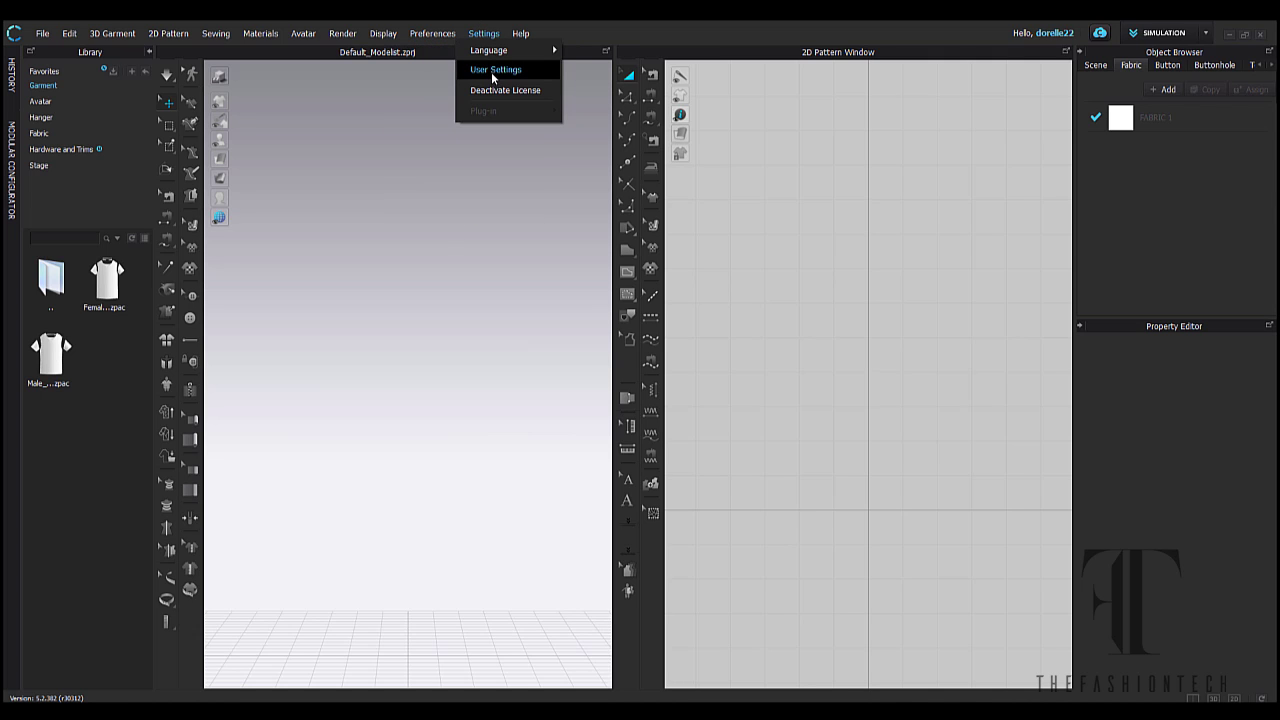
# Review User Settings' View Controls, keeping Regular Mouse preset, zoom binding and Middle Mouse pan
pyautogui.click(491, 72)
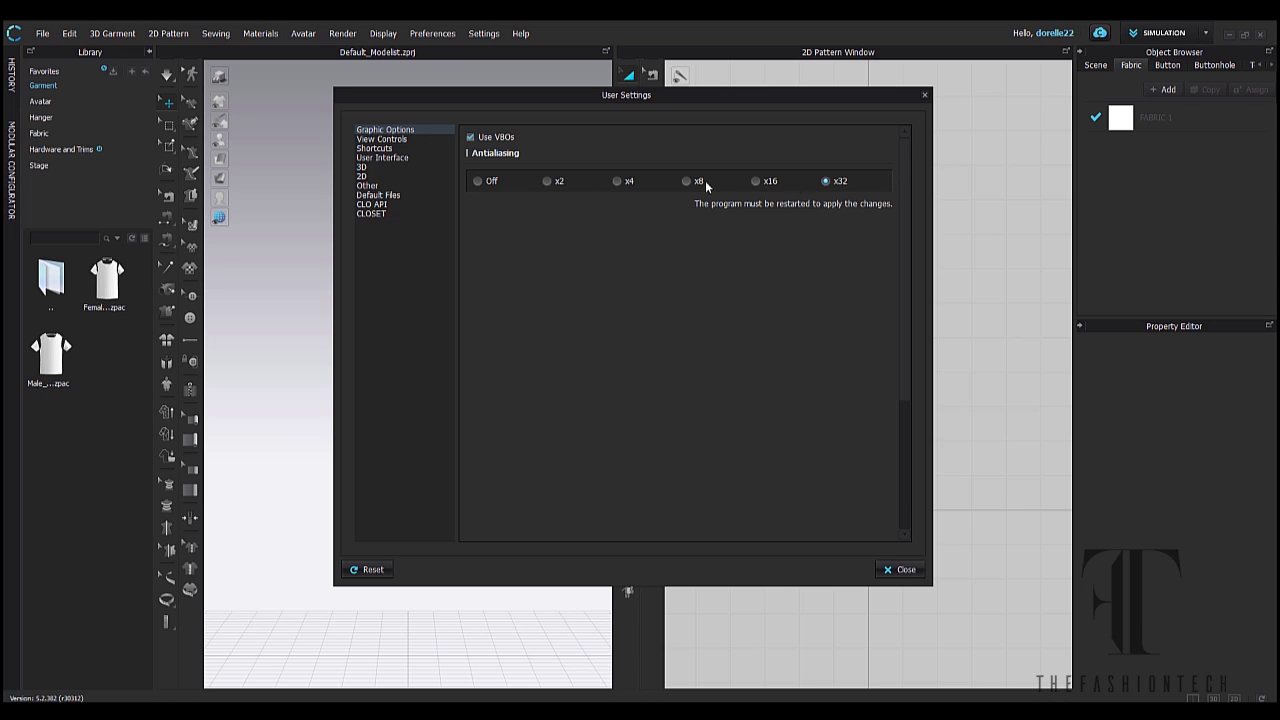
pyautogui.click(389, 140)
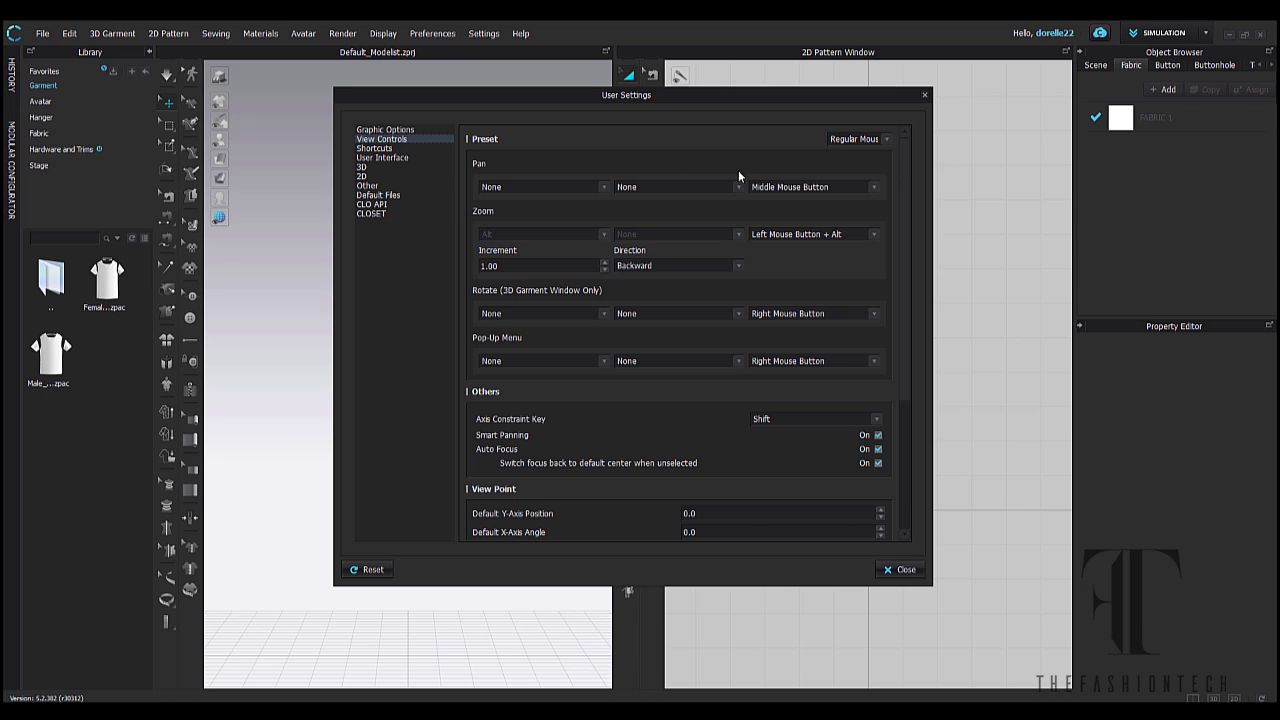
pyautogui.click(887, 140)
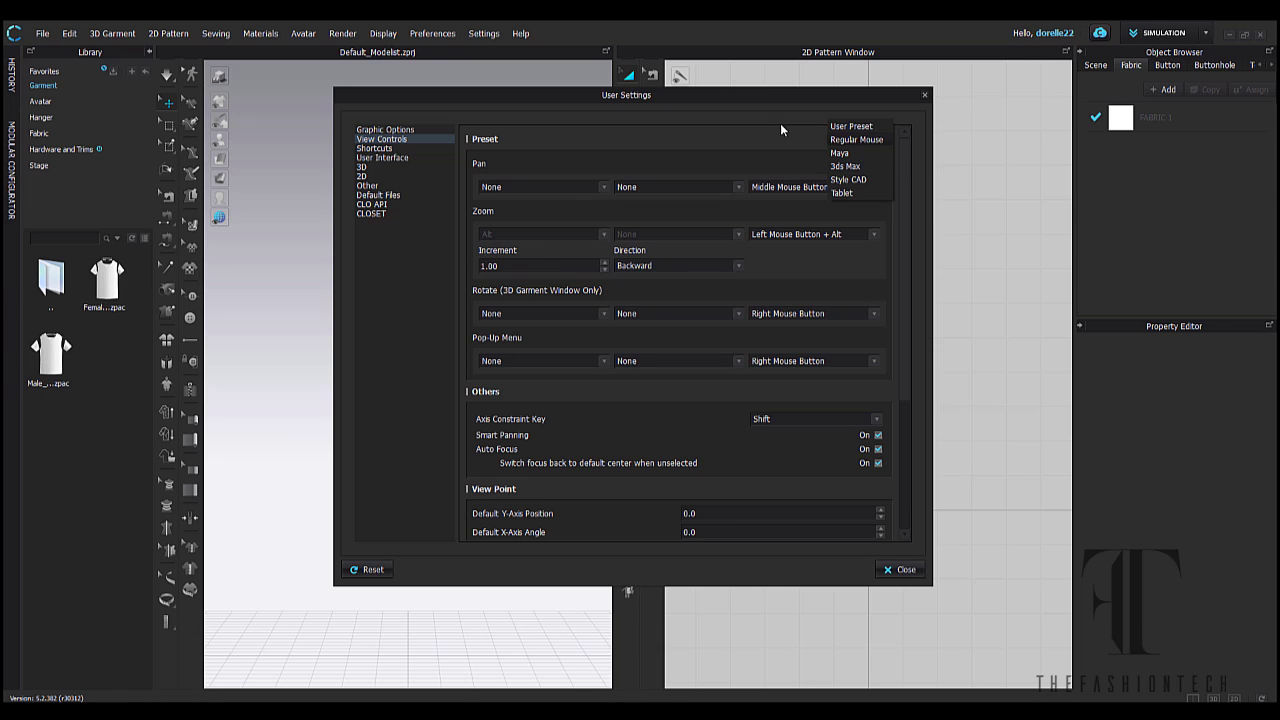
pyautogui.click(852, 140)
pyautogui.click(876, 235)
pyautogui.click(883, 206)
pyautogui.click(876, 190)
pyautogui.click(877, 208)
pyautogui.moveTo(905, 371); pyautogui.dragTo(897, 515)
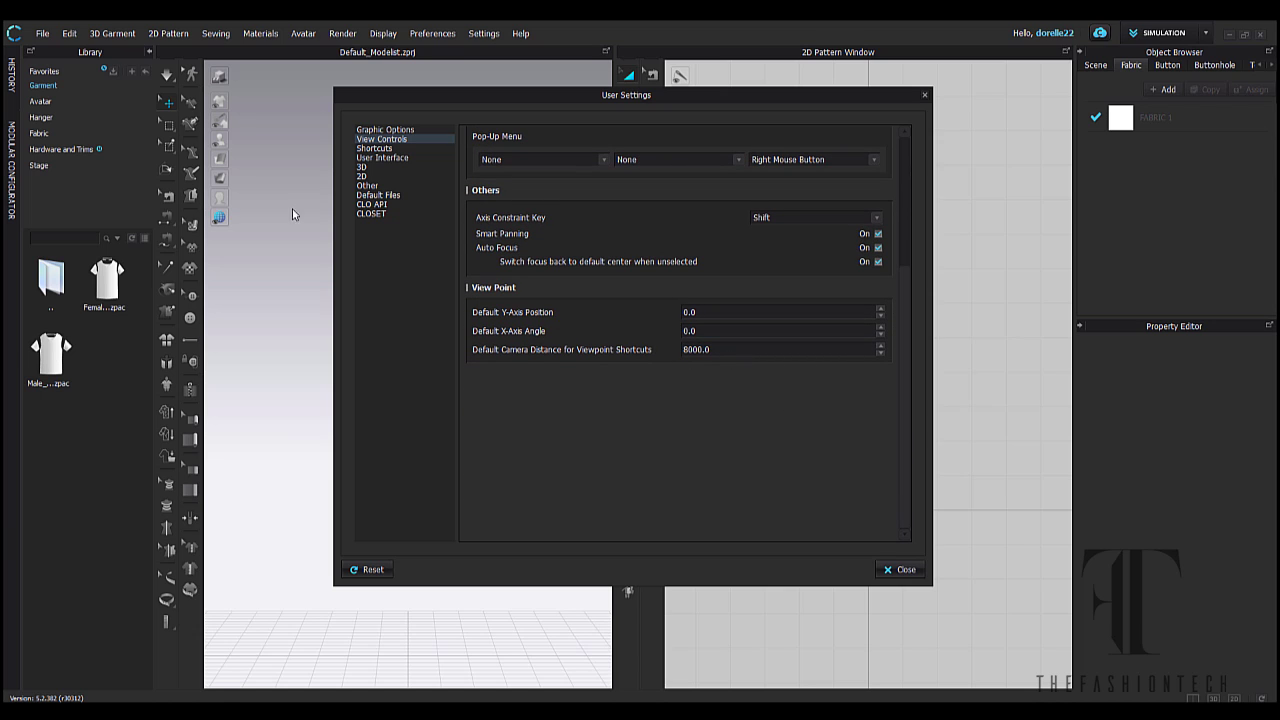
# Show the Shortcuts page with the Edit group expanded, listing Undo Ctrl+Z, Redo Ctrl+Y, Delete
pyautogui.click(387, 149)
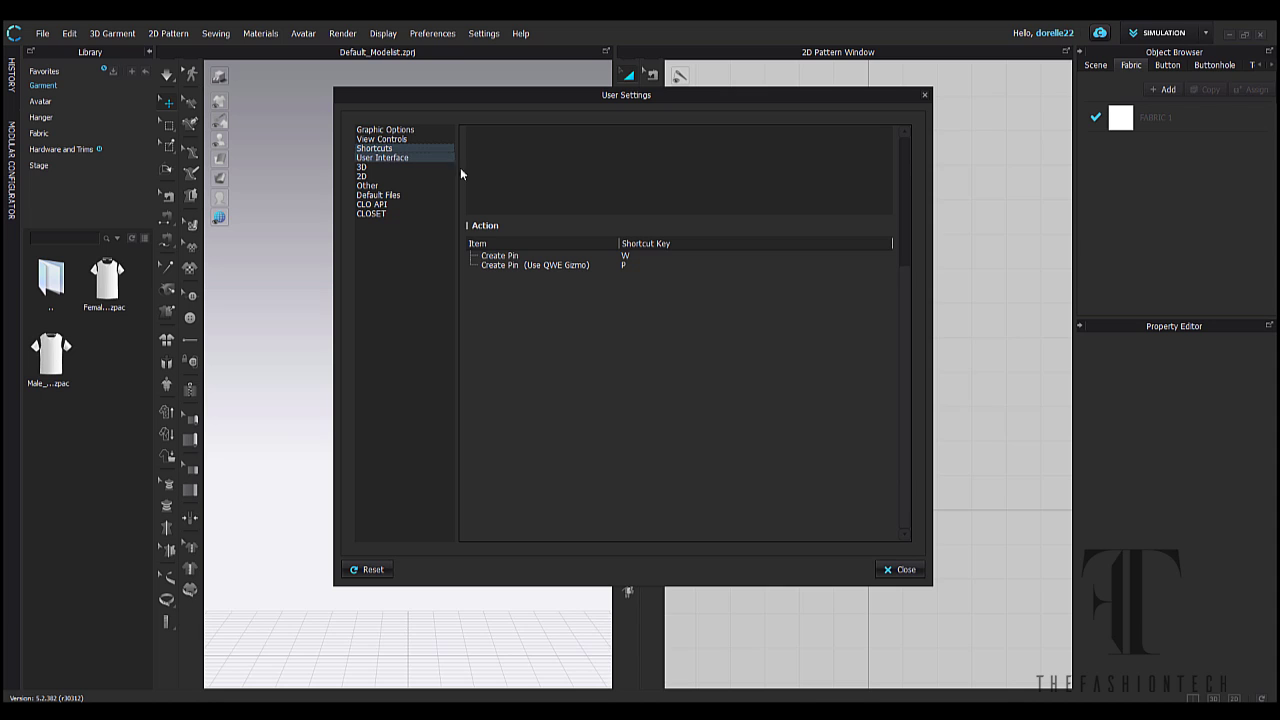
pyautogui.moveTo(905, 306); pyautogui.dragTo(913, 127)
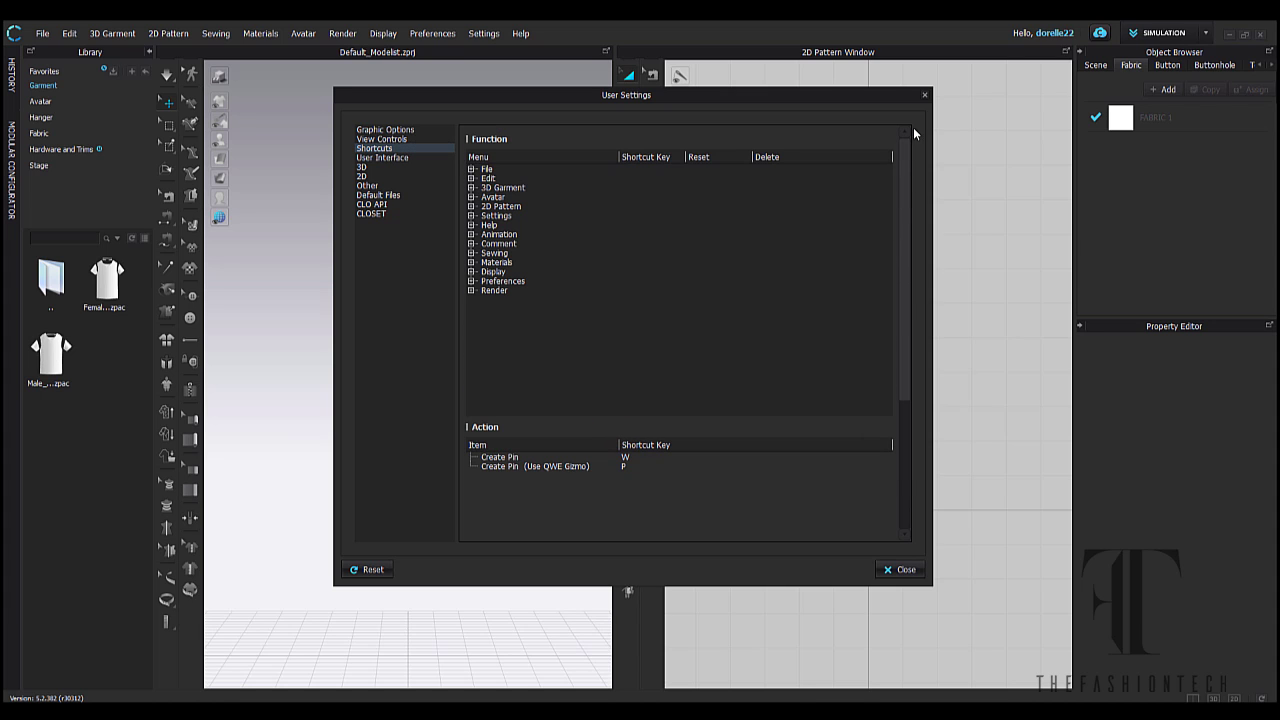
pyautogui.click(471, 169)
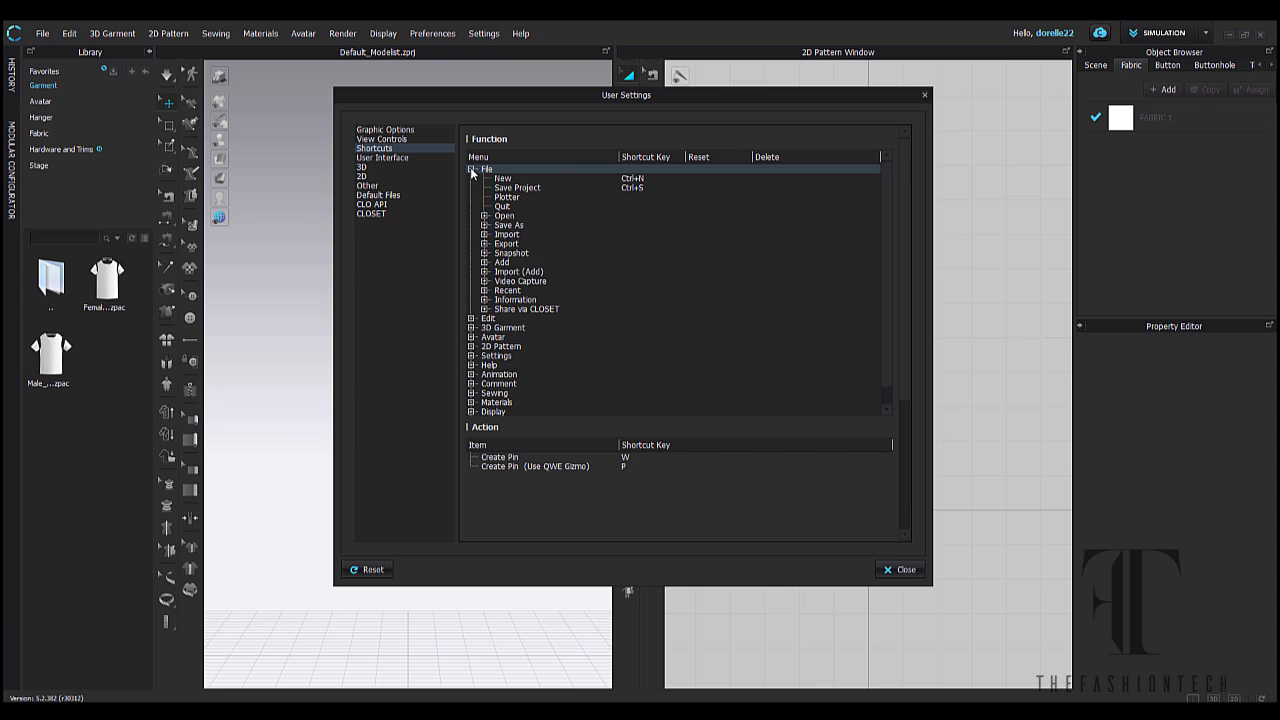
pyautogui.click(470, 168)
pyautogui.click(471, 178)
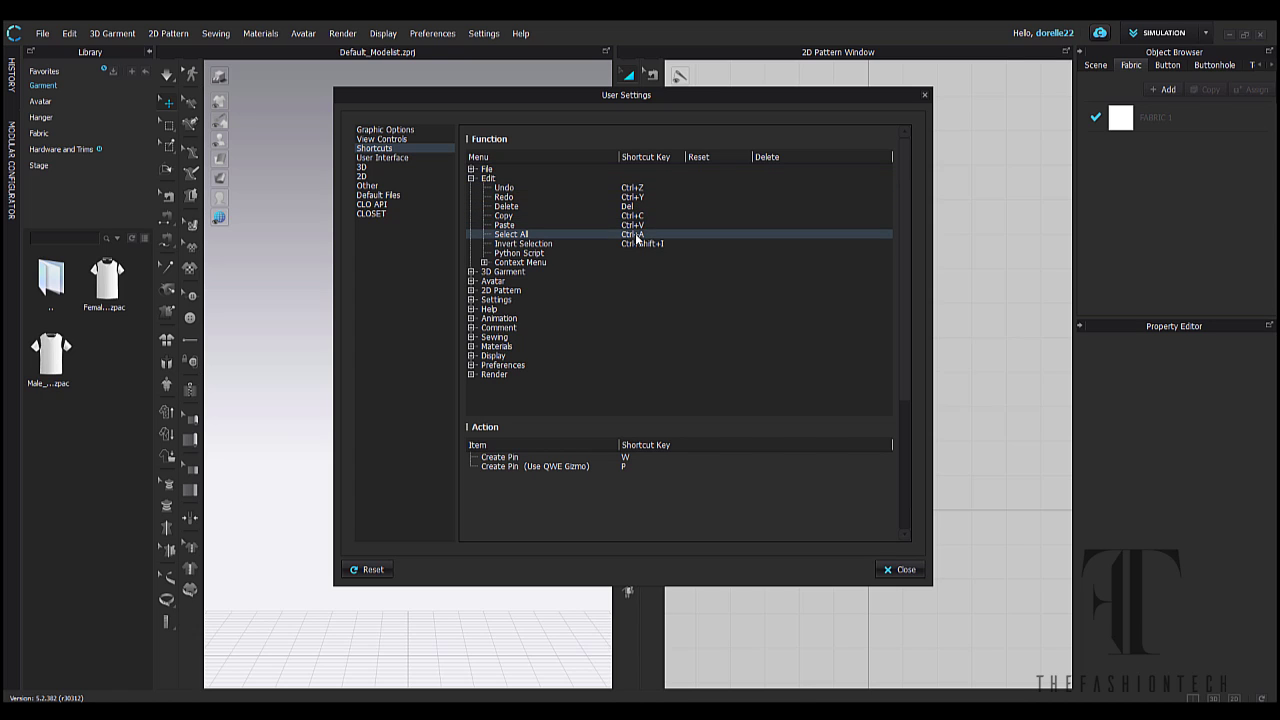
pyautogui.press('Up')
pyautogui.press('Up')
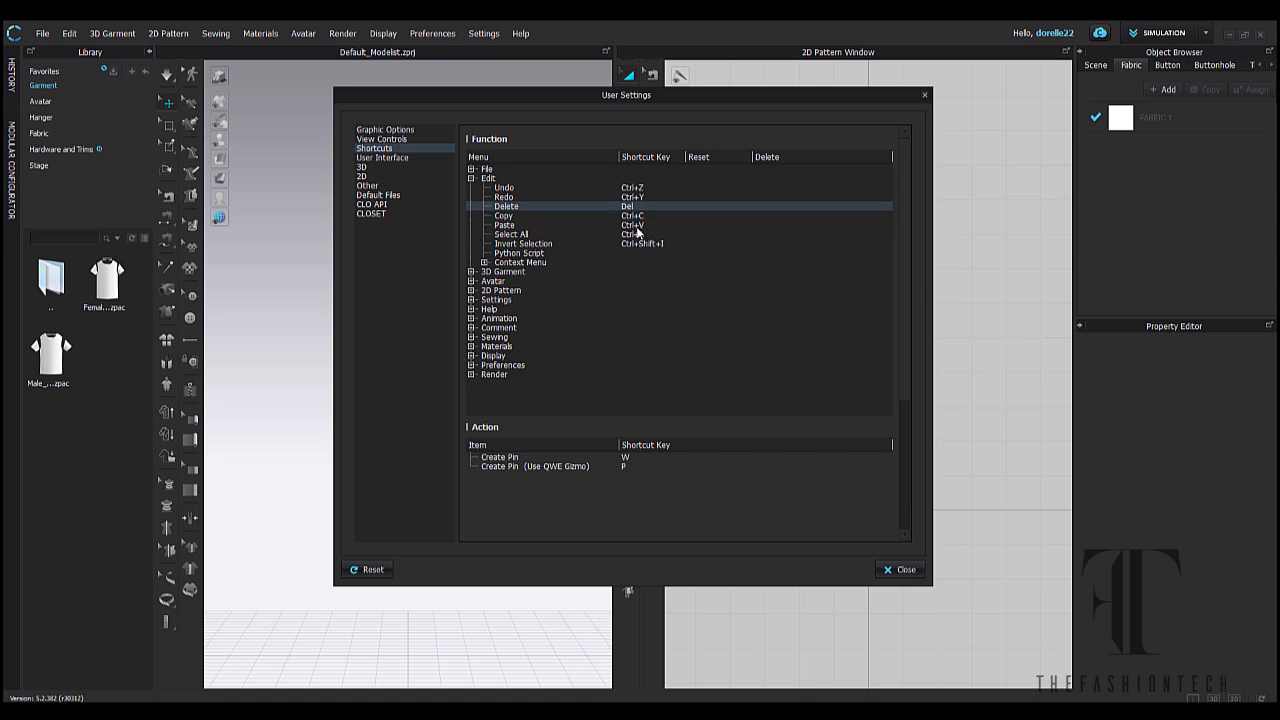
# In User Interface, place the 3D and 2D toolbars at Top and enable Group Tools
pyautogui.click(400, 158)
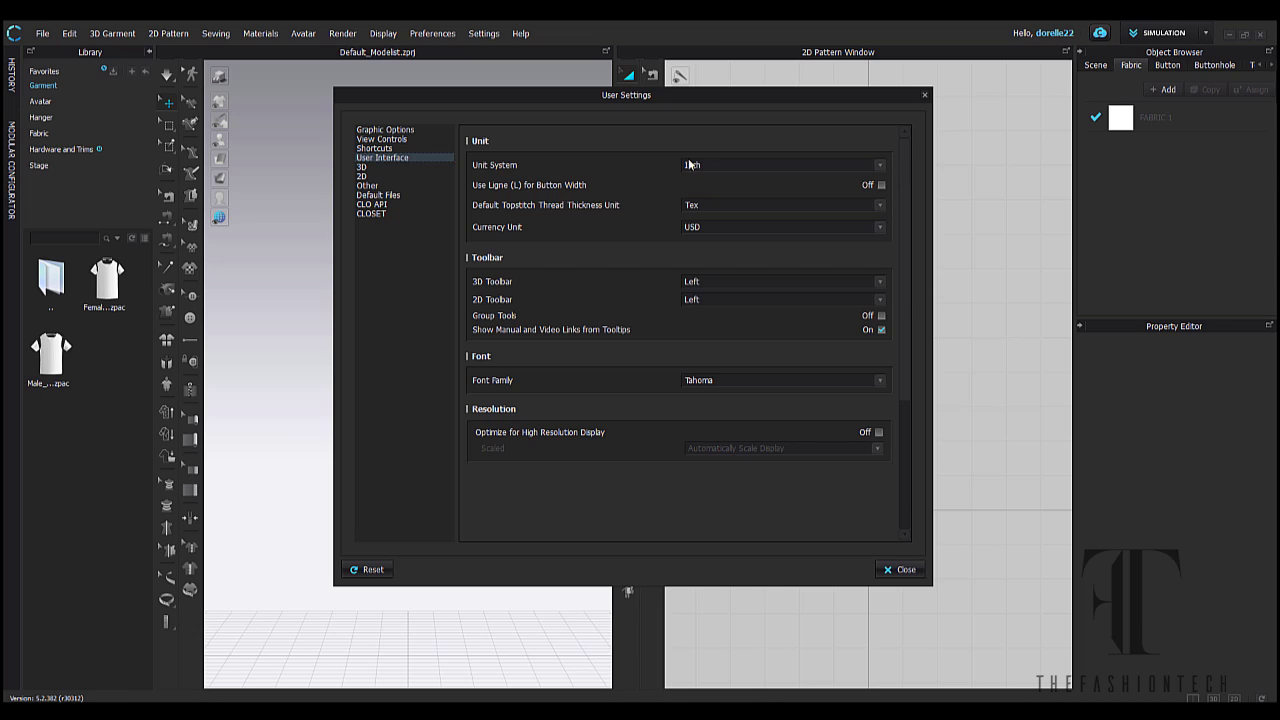
pyautogui.click(880, 282)
pyautogui.click(758, 265)
pyautogui.click(880, 299)
pyautogui.click(774, 287)
pyautogui.click(881, 315)
# Set the 2D Default Particle Distance to 15
pyautogui.click(385, 167)
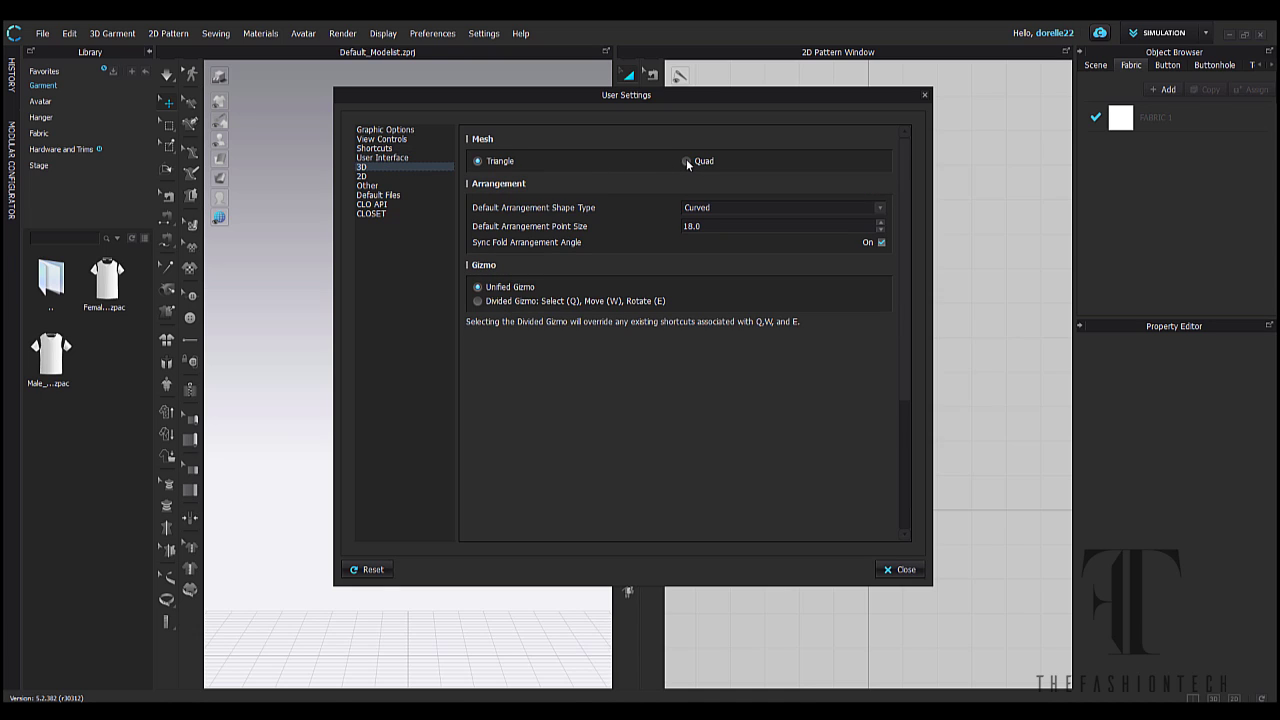
pyautogui.click(404, 174)
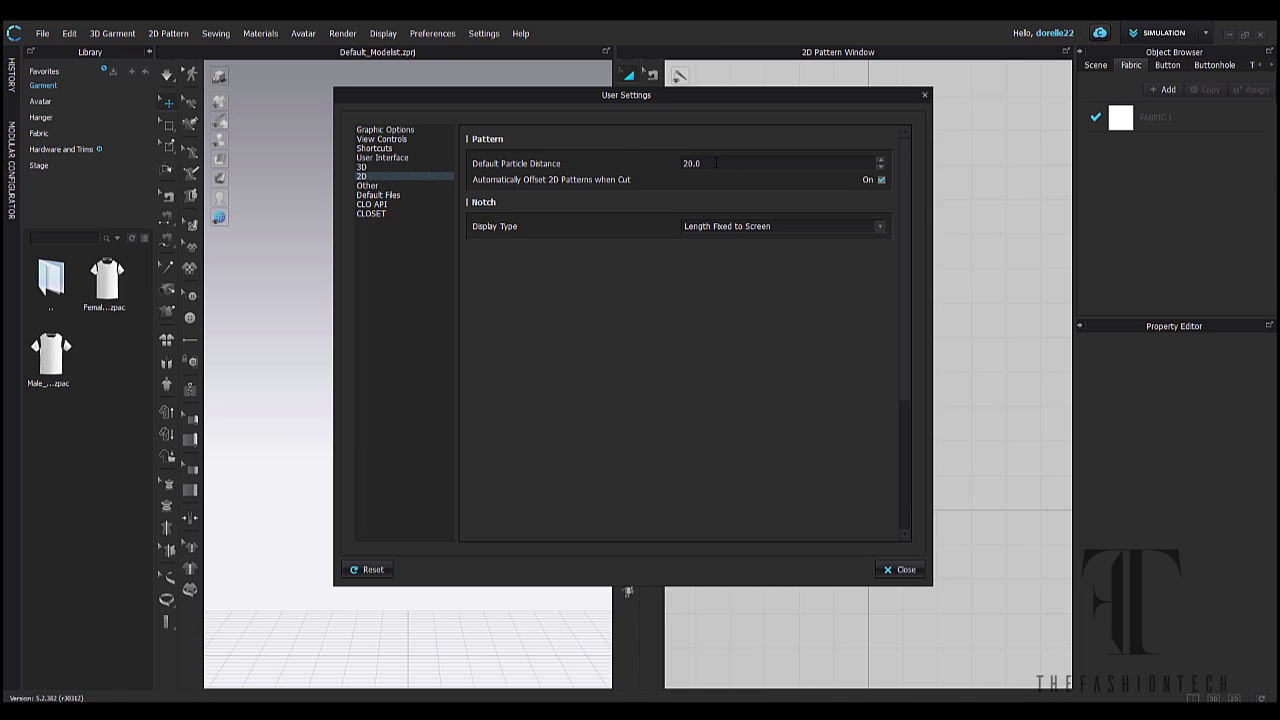
pyautogui.moveTo(683, 163); pyautogui.dragTo(726, 168)
pyautogui.press('Return')
# Look through the Other settings, leaving plotter parity at None
pyautogui.click(374, 187)
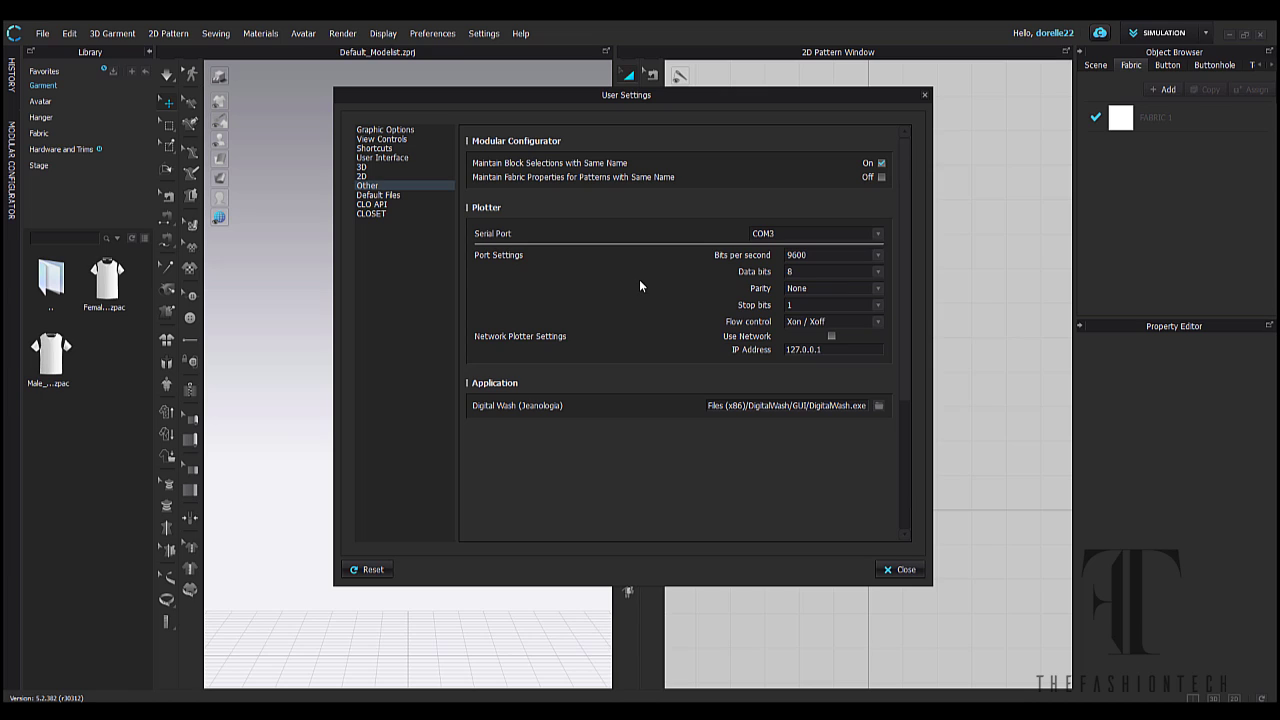
pyautogui.click(875, 288)
pyautogui.click(875, 288)
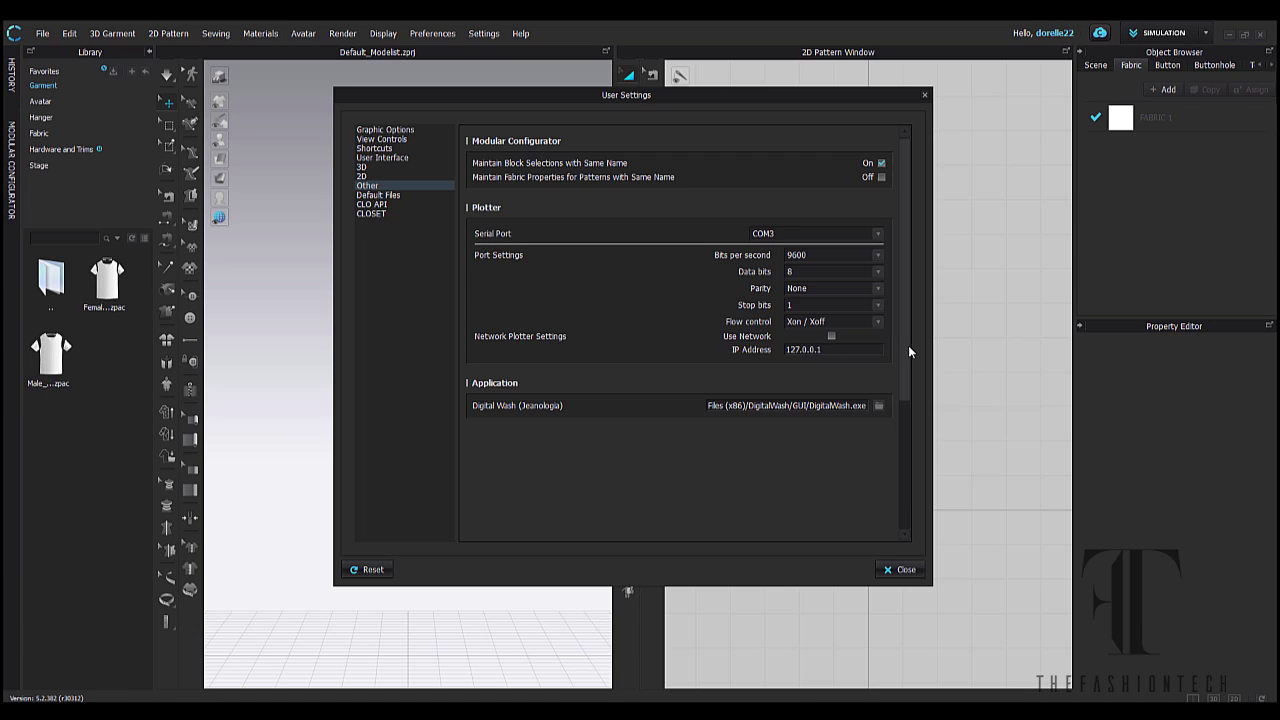
pyautogui.scroll(-5, 908, 346)
pyautogui.scroll(3, 908, 347)
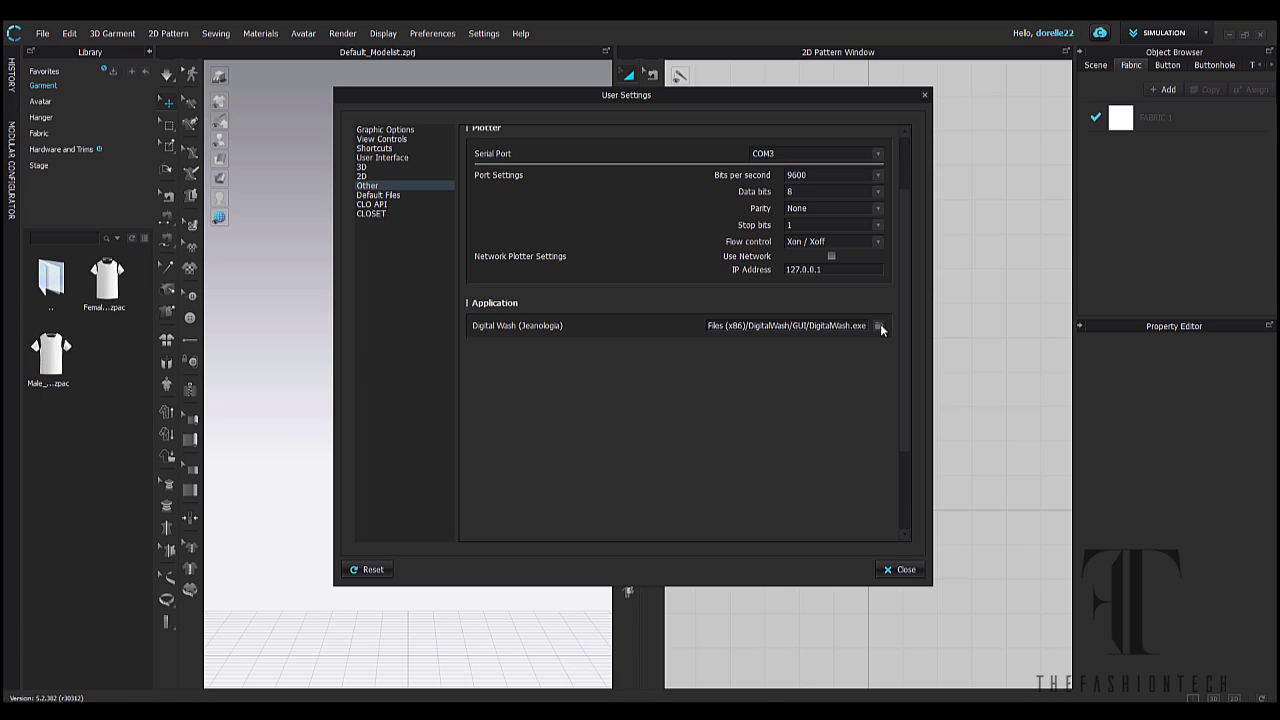
pyautogui.scroll(2, 616, 295)
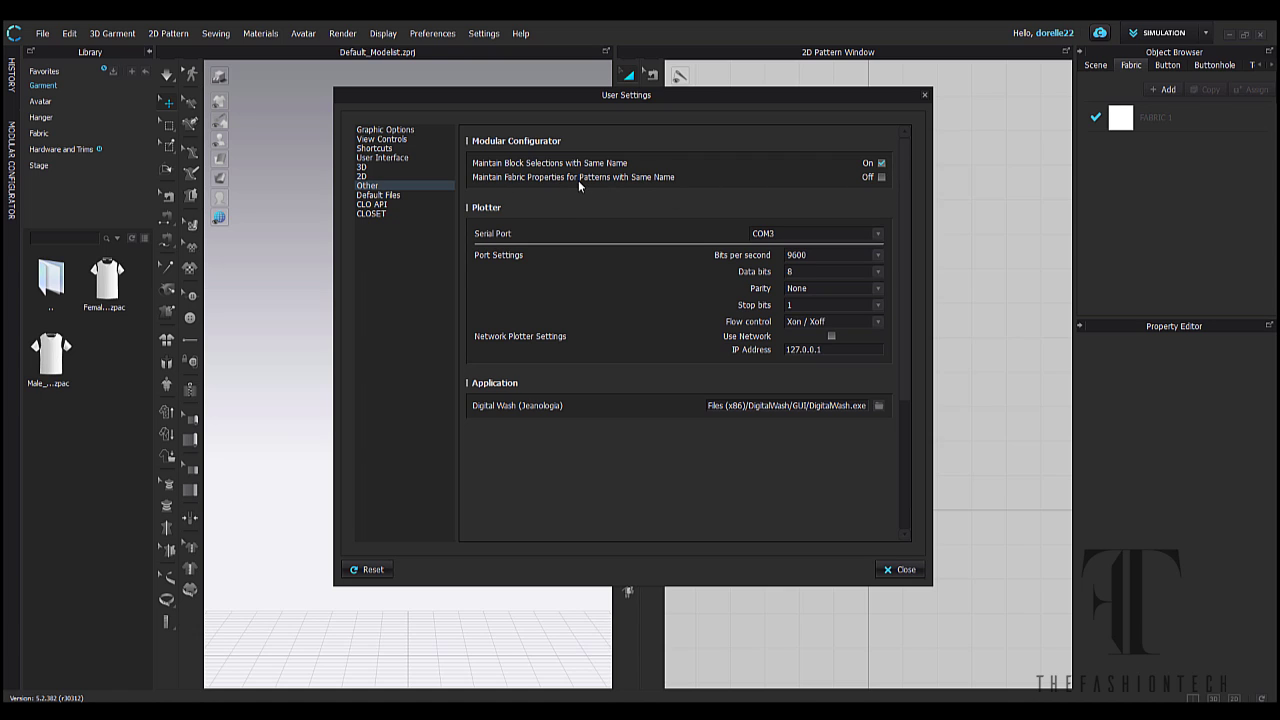
# On the Default Files page, register the .apf file as the Alvanon Permission File
pyautogui.click(372, 195)
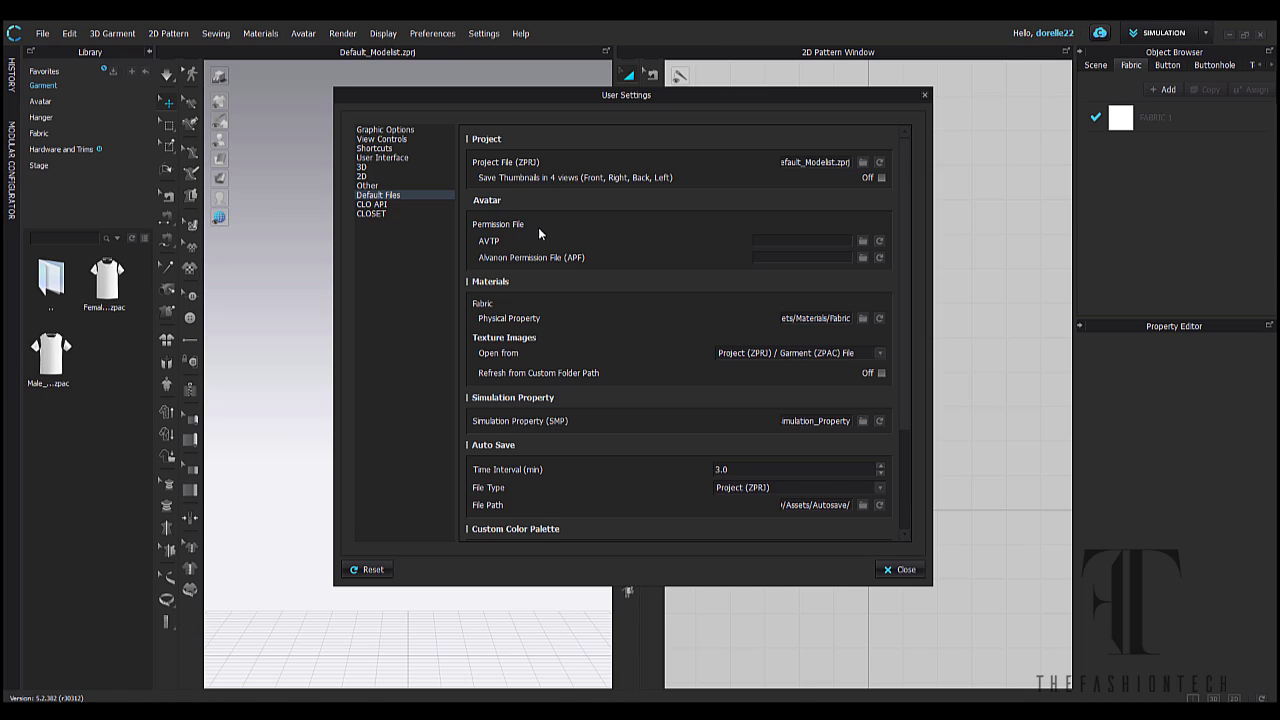
pyautogui.click(864, 258)
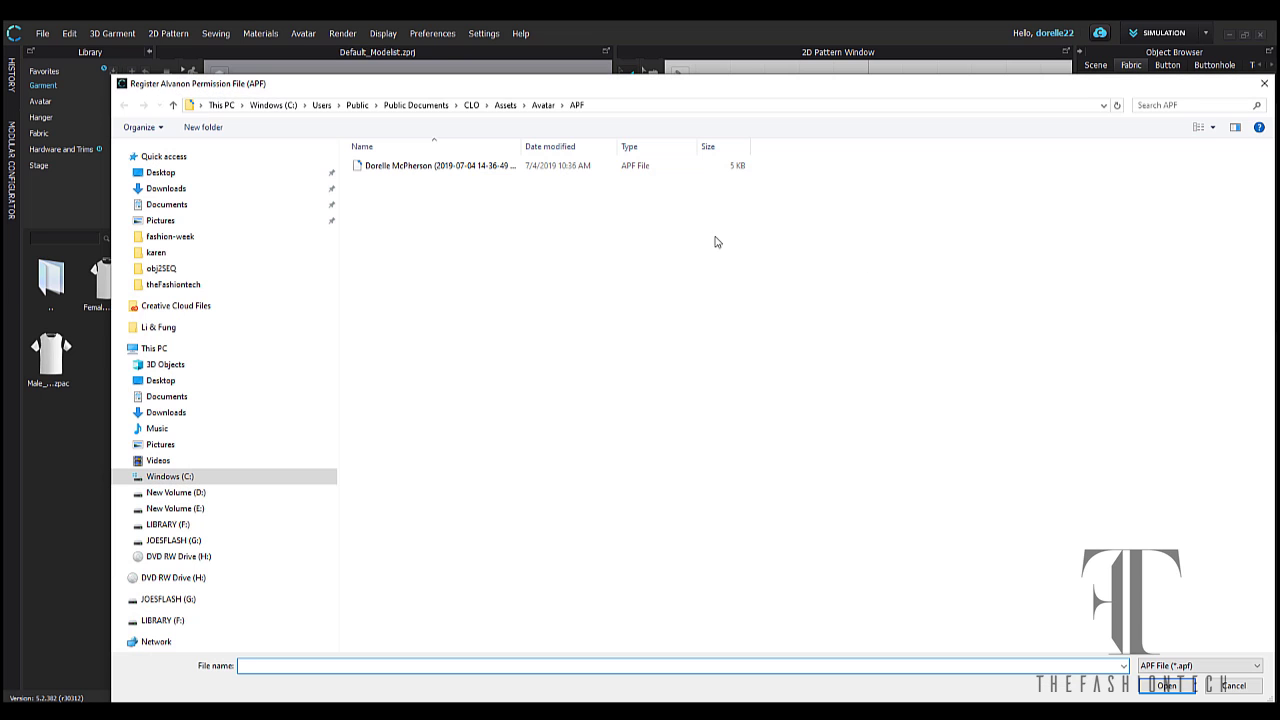
pyautogui.click(494, 168)
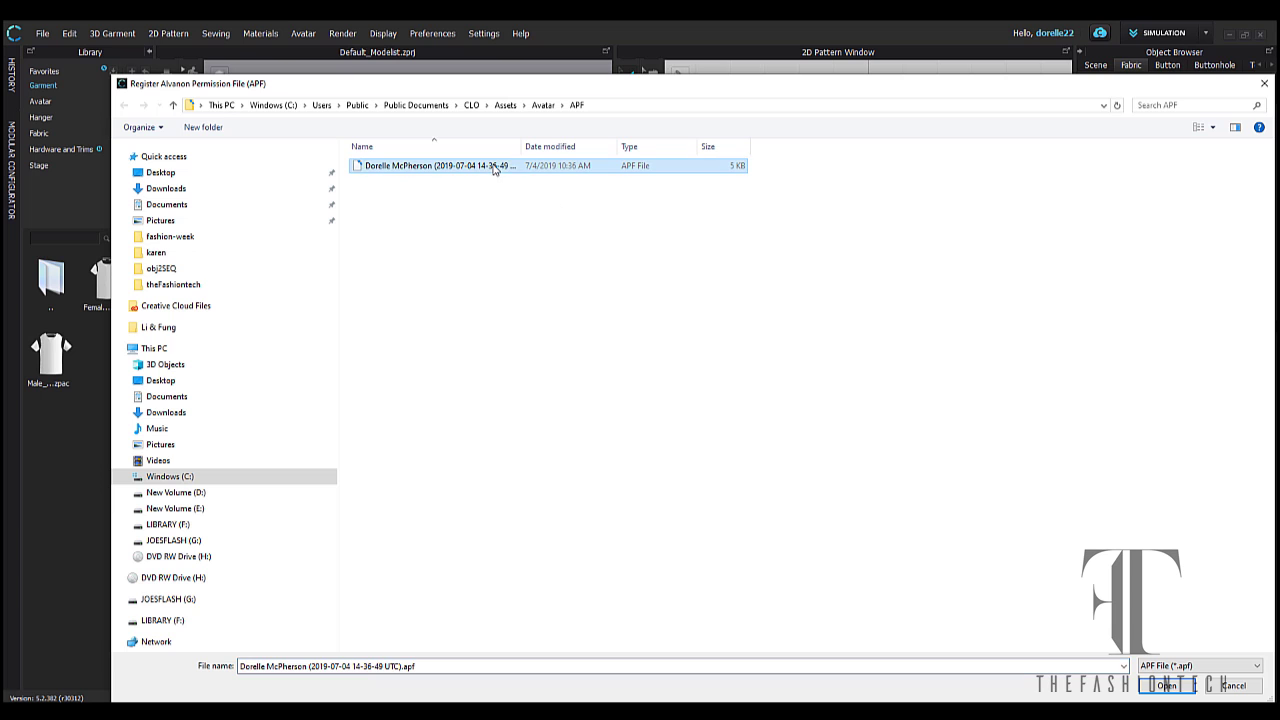
pyautogui.click(1163, 686)
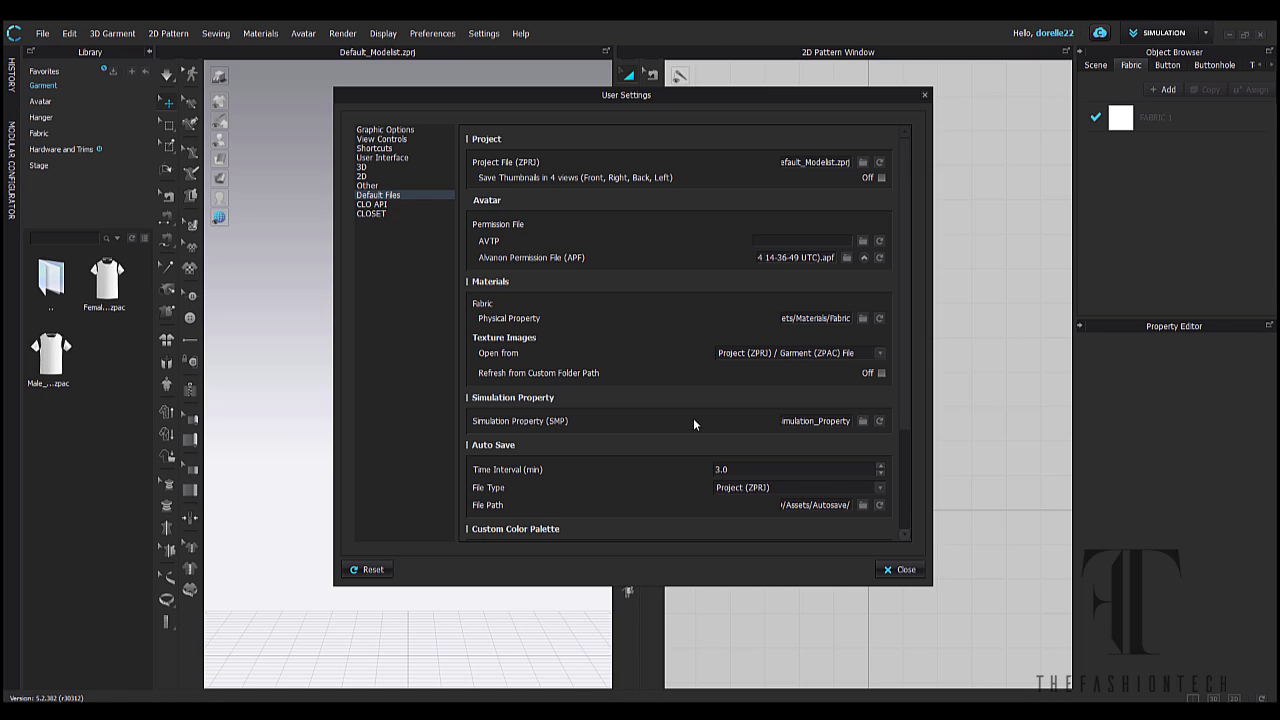
# Check the CLO API and CLOSET settings pages, then close User Settings
pyautogui.click(366, 204)
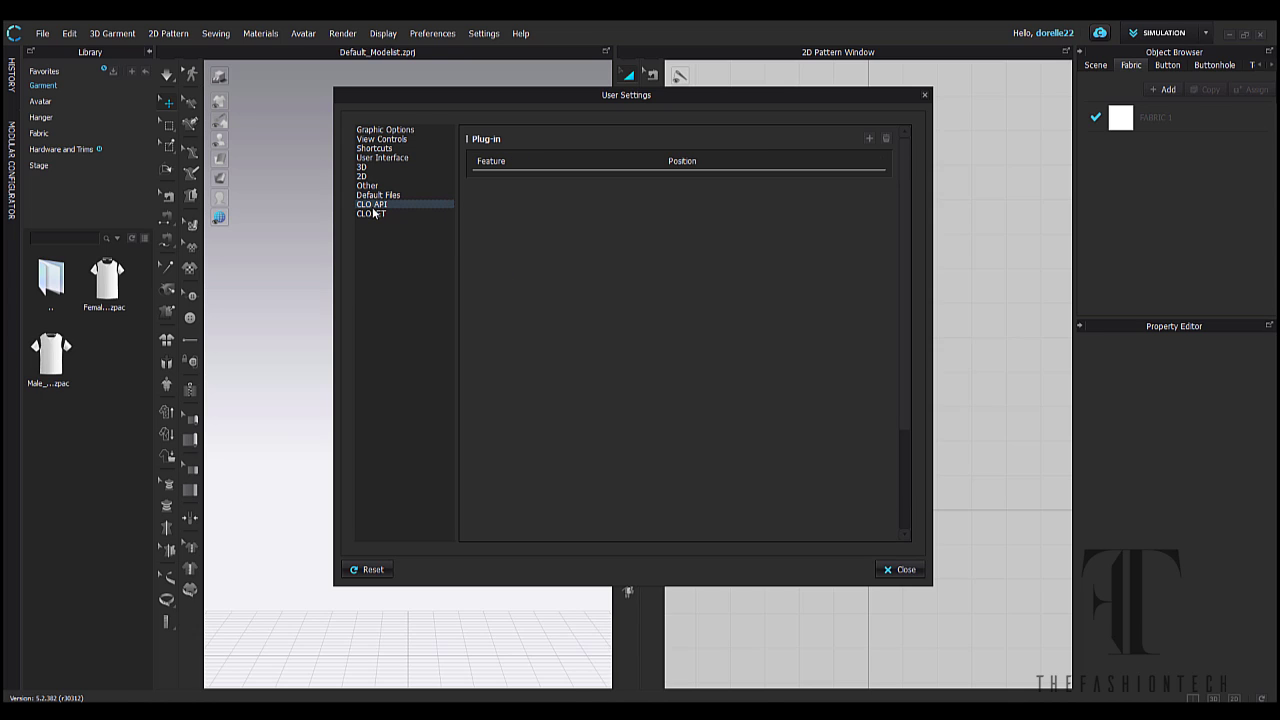
pyautogui.click(378, 213)
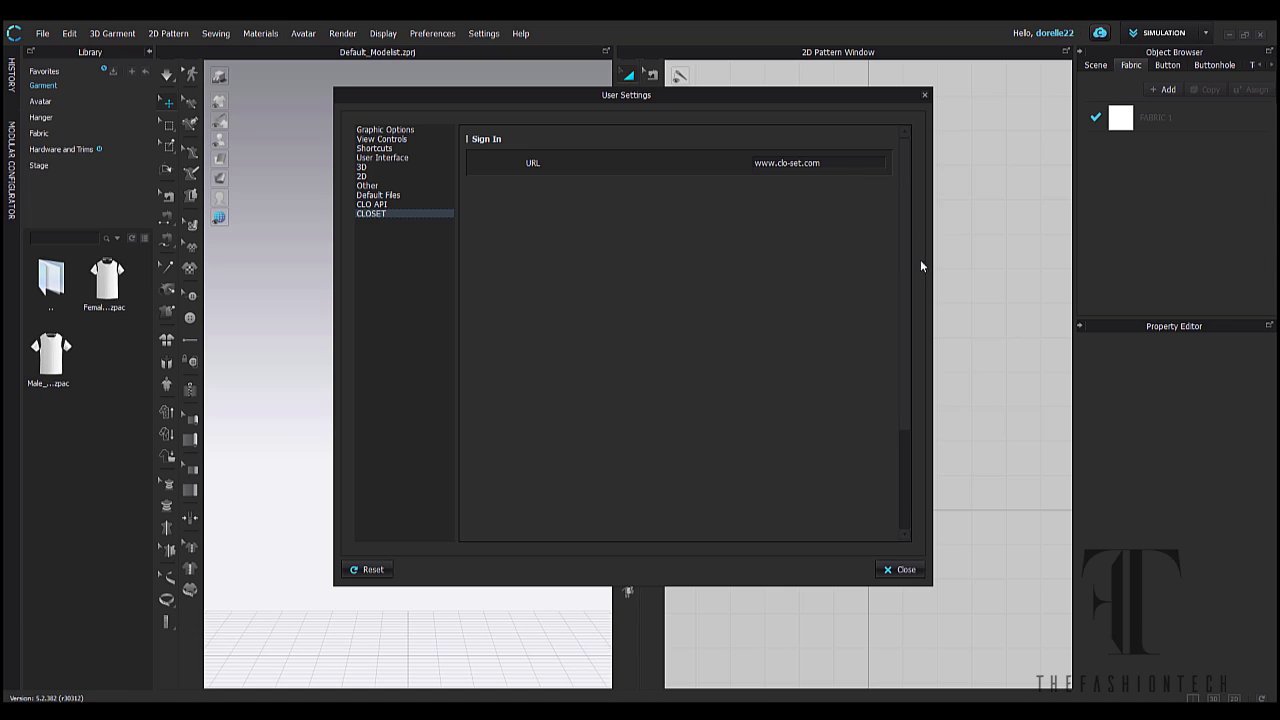
pyautogui.scroll(-1, 900, 270)
pyautogui.scroll(1, 905, 250)
pyautogui.click(368, 206)
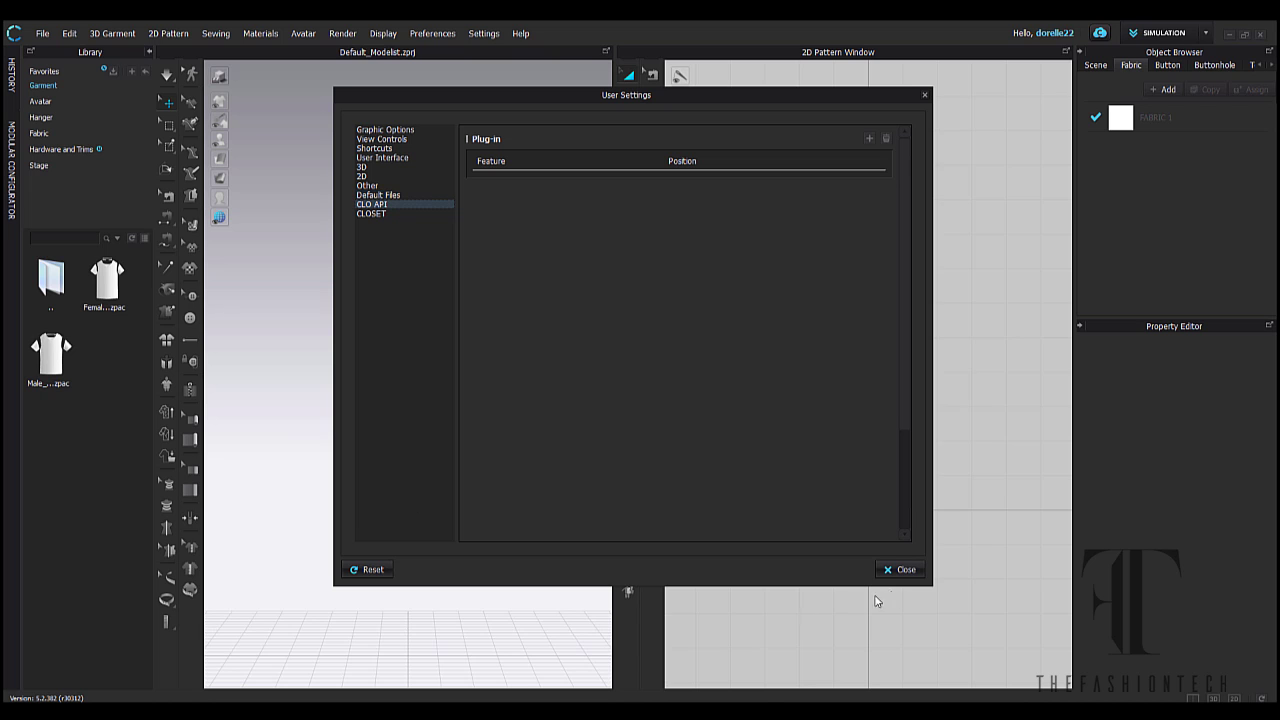
pyautogui.click(897, 569)
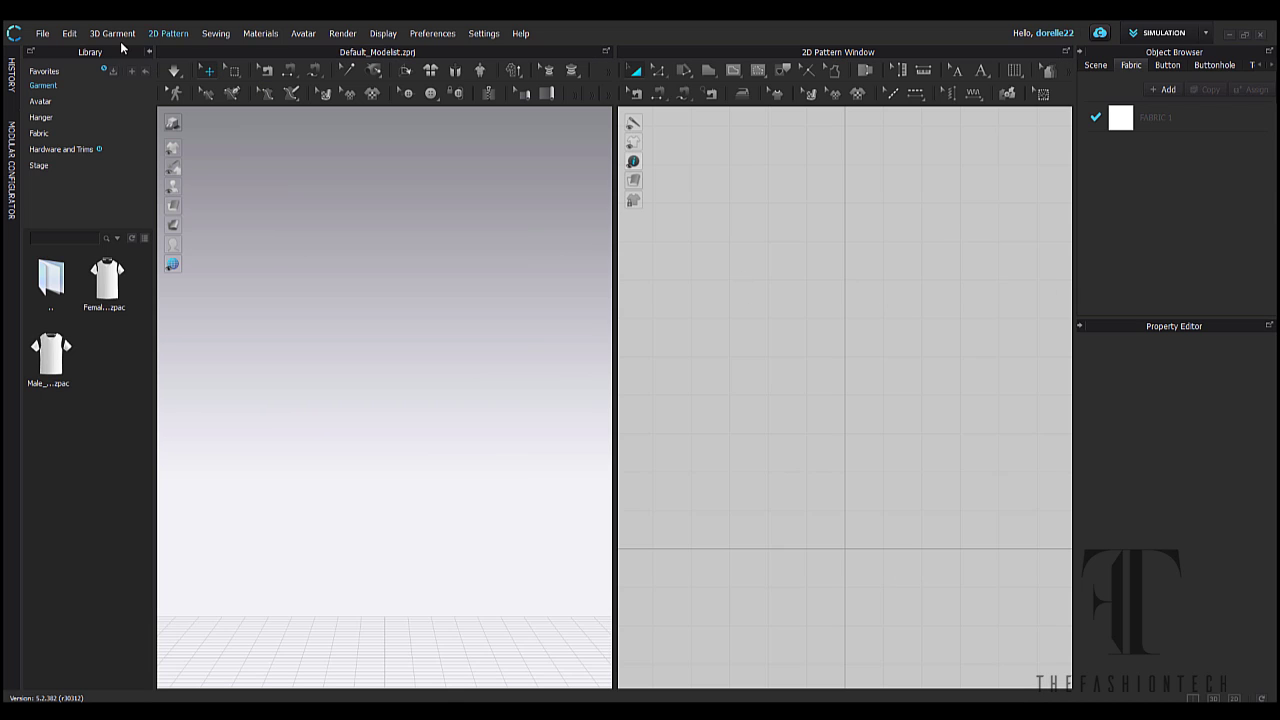
# Cycle through the sewing tool flyouts and select Transform Point/Segment in the 2D toolbar
pyautogui.click(323, 76)
pyautogui.click(295, 76)
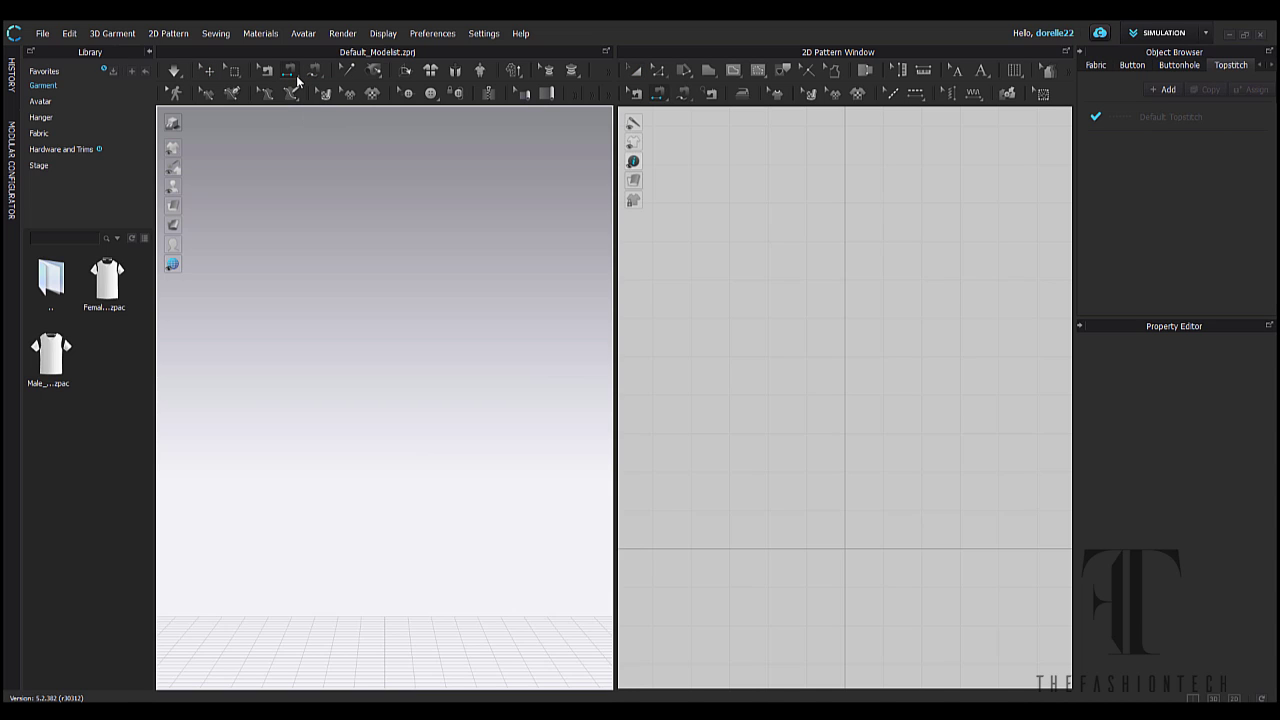
pyautogui.click(297, 77)
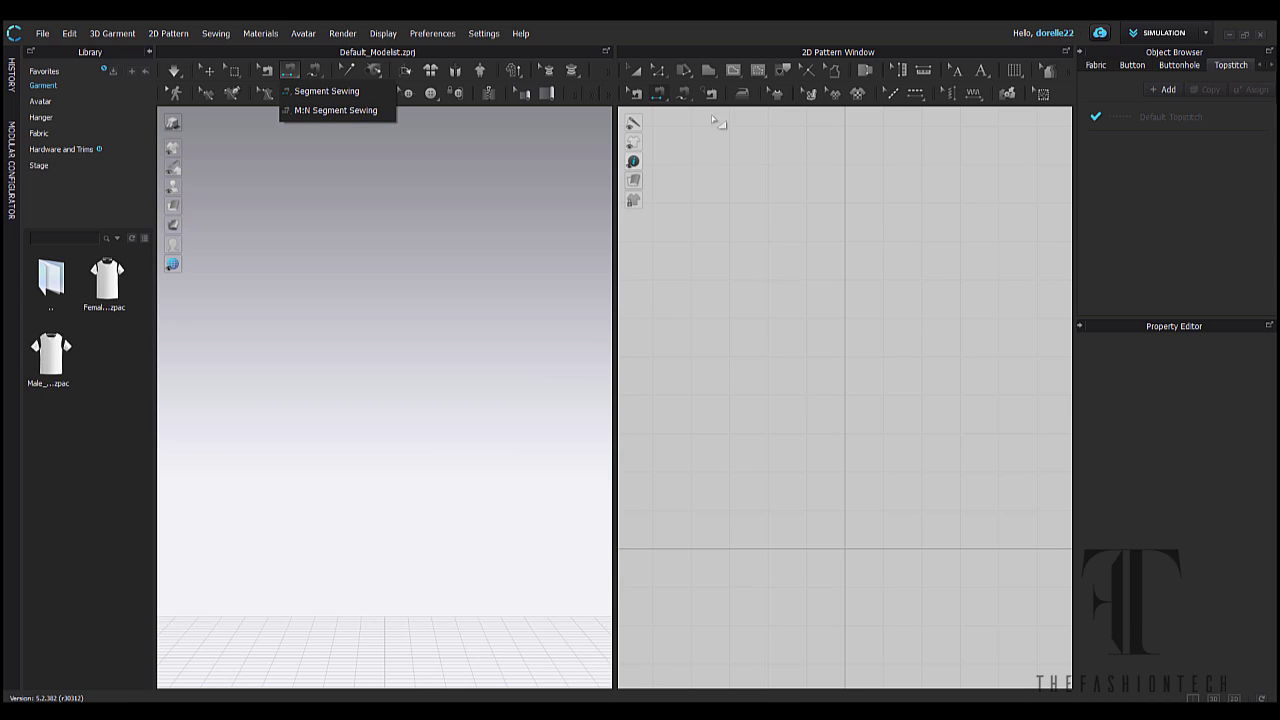
pyautogui.click(667, 82)
pyautogui.click(667, 82)
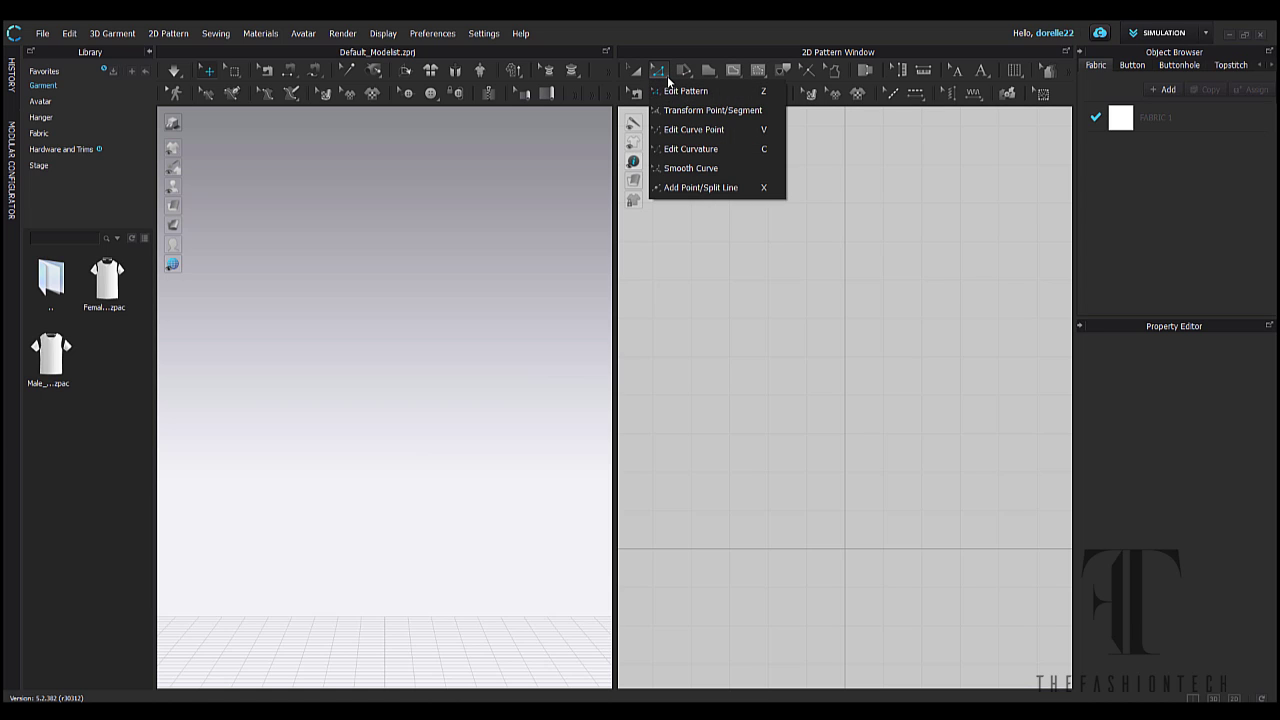
pyautogui.click(713, 110)
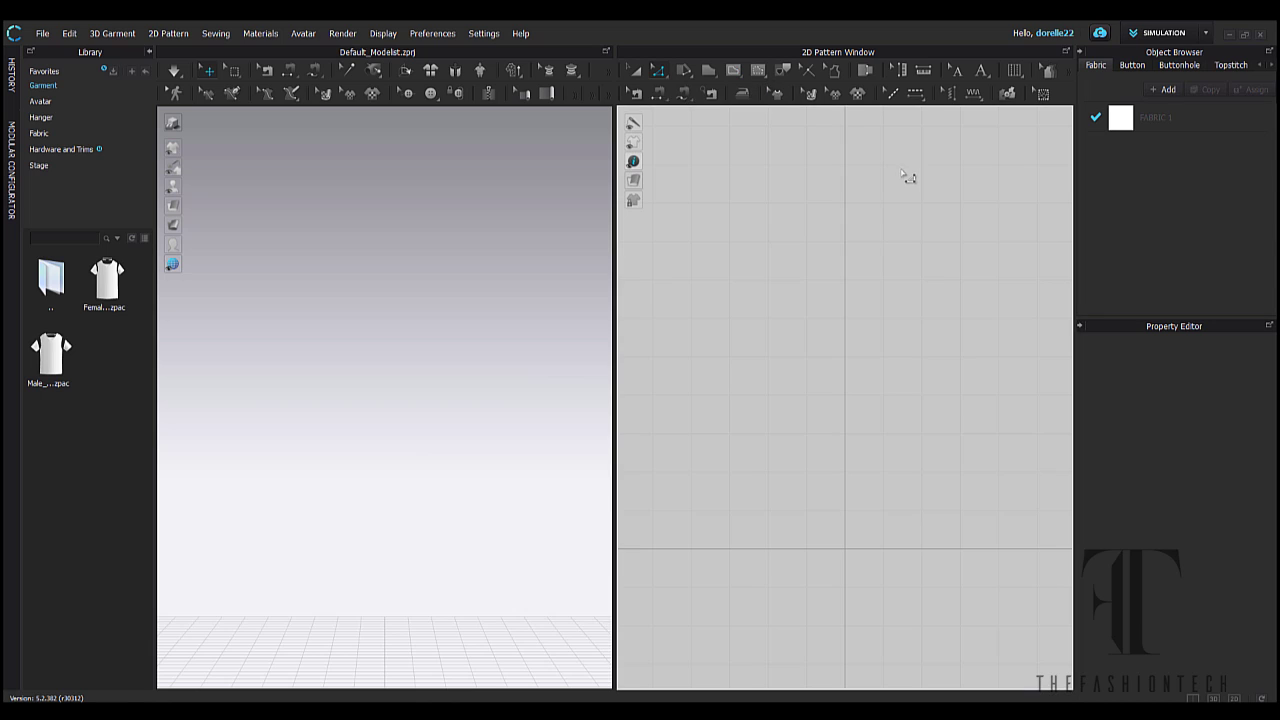
pyautogui.click(486, 34)
# In User Interface settings, uncheck Group Tools and set both 3D and 2D toolbars to Left
pyautogui.click(507, 72)
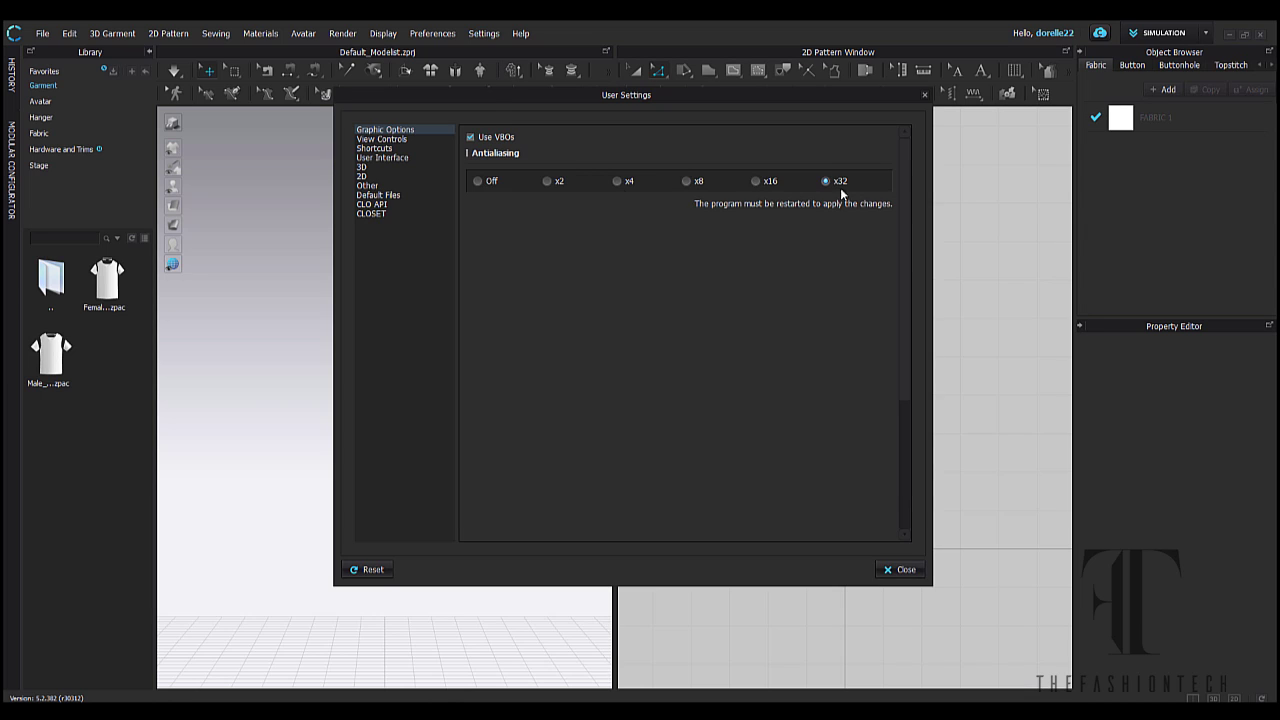
pyautogui.click(422, 159)
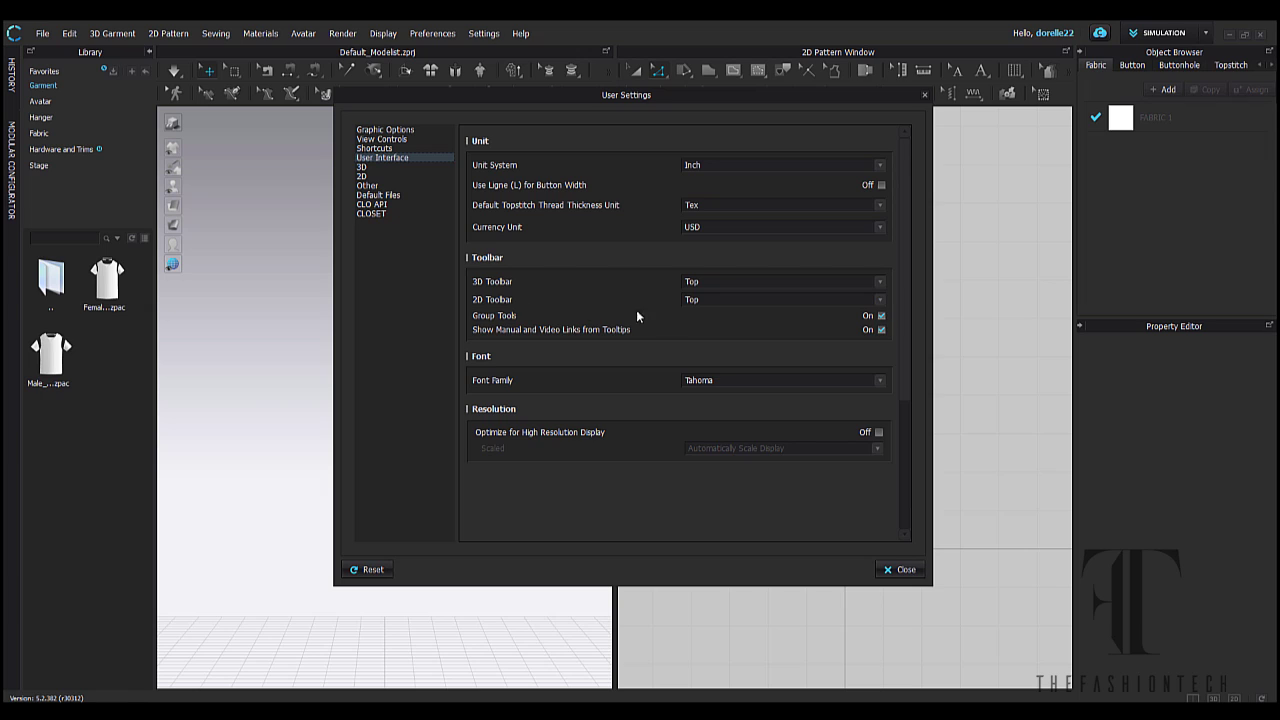
pyautogui.click(881, 316)
pyautogui.click(881, 283)
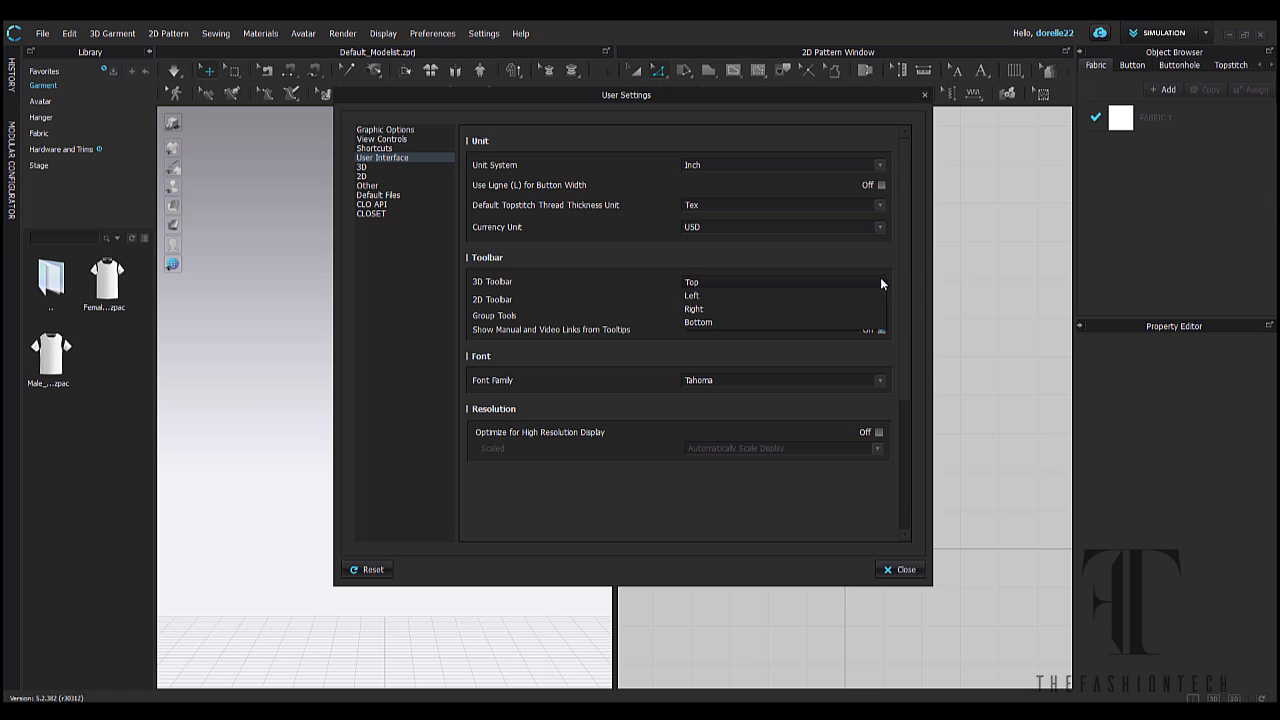
pyautogui.click(814, 294)
pyautogui.click(808, 299)
pyautogui.click(800, 312)
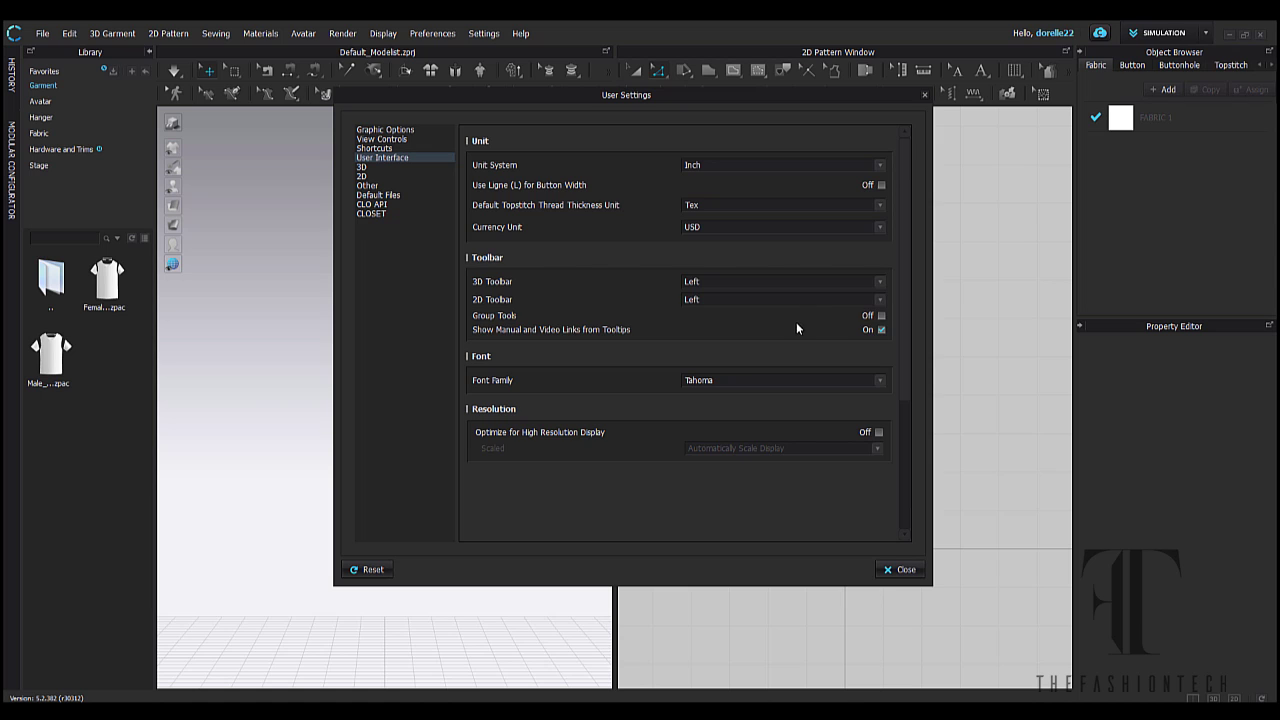
pyautogui.click(900, 570)
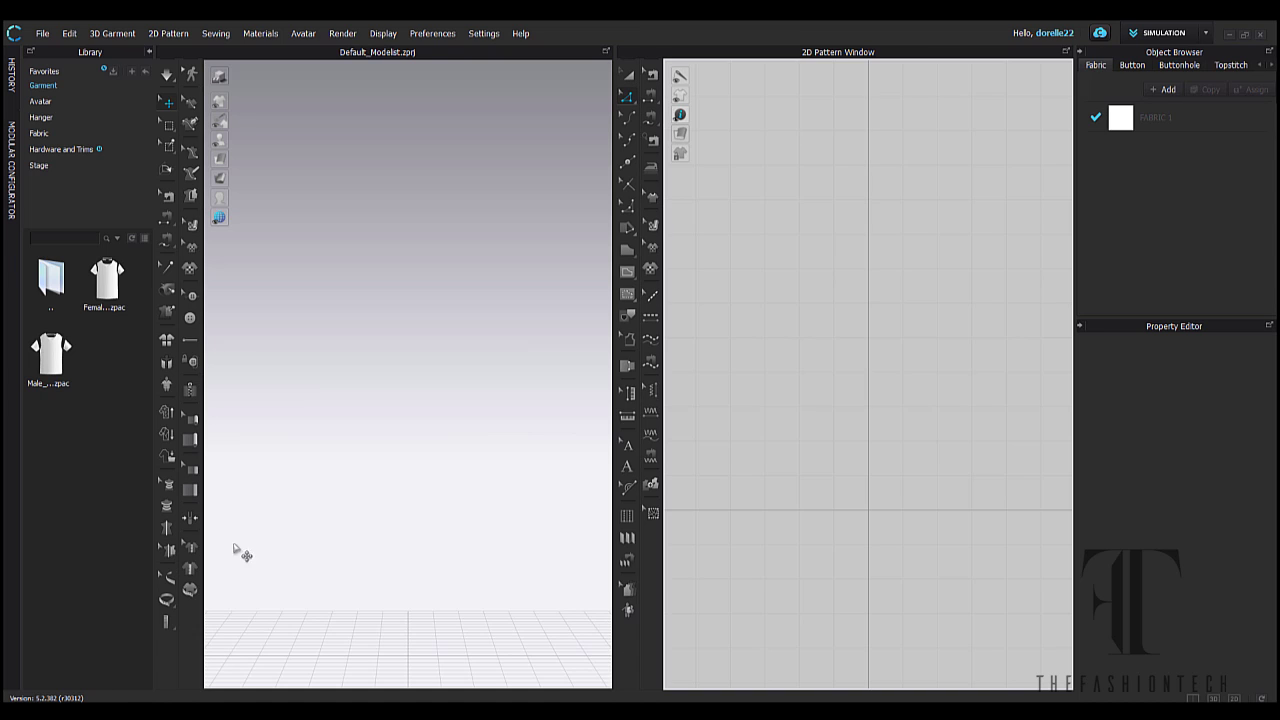
# Glance at the tape-measure variants, then widen the Library panel to show Female and Male T-shirts side by side
pyautogui.click(172, 628)
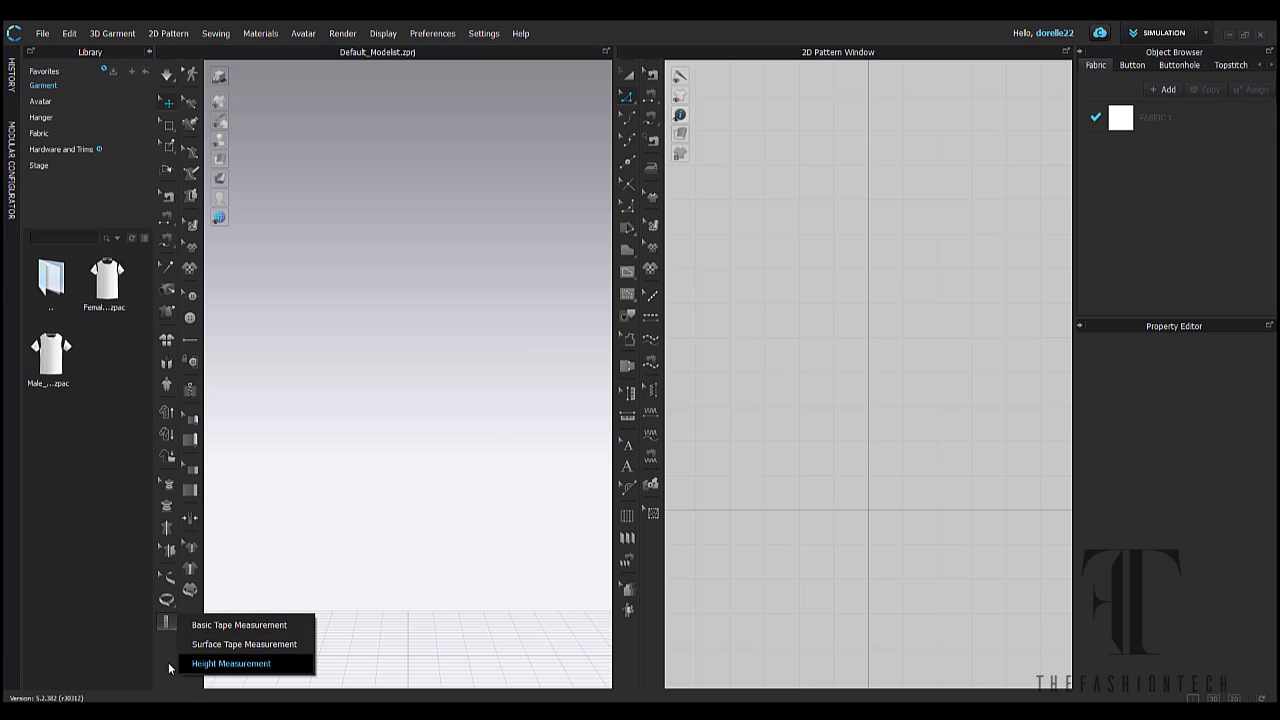
pyautogui.click(186, 663)
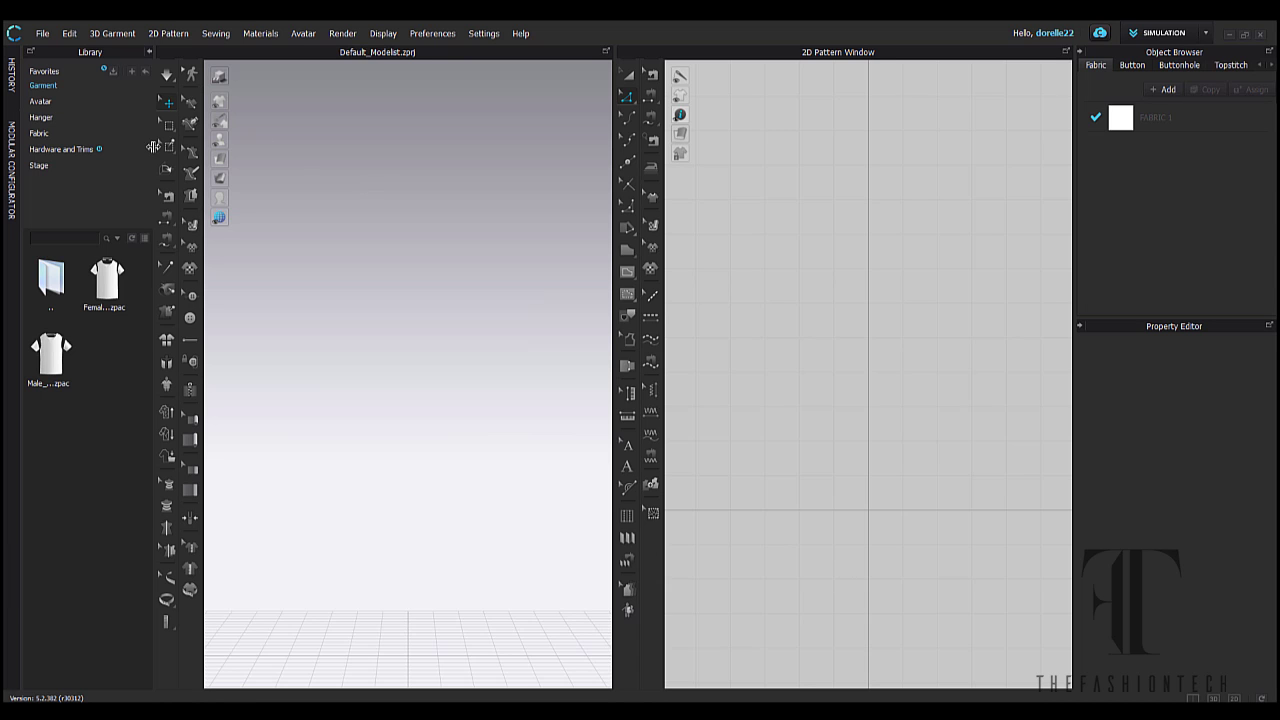
pyautogui.moveTo(153, 147); pyautogui.dragTo(247, 153)
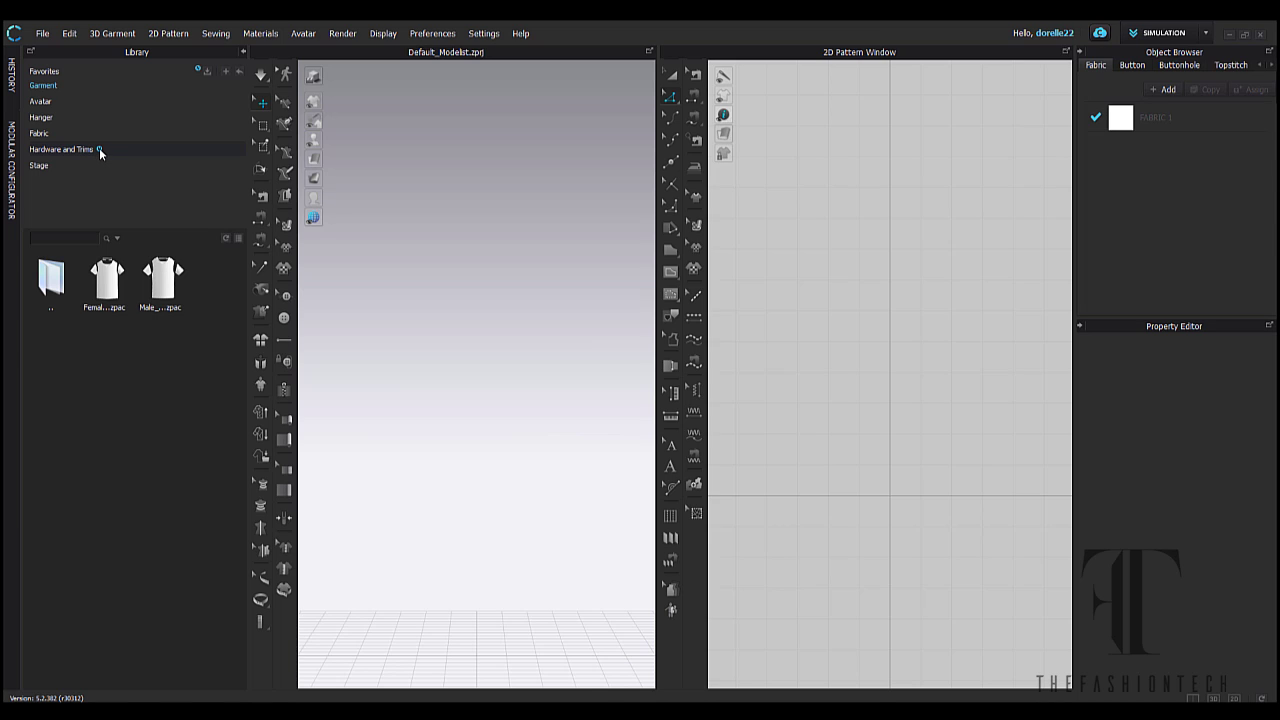
# Download the Hardware and Trims library content and dismiss the Download Complete notice
pyautogui.click(207, 70)
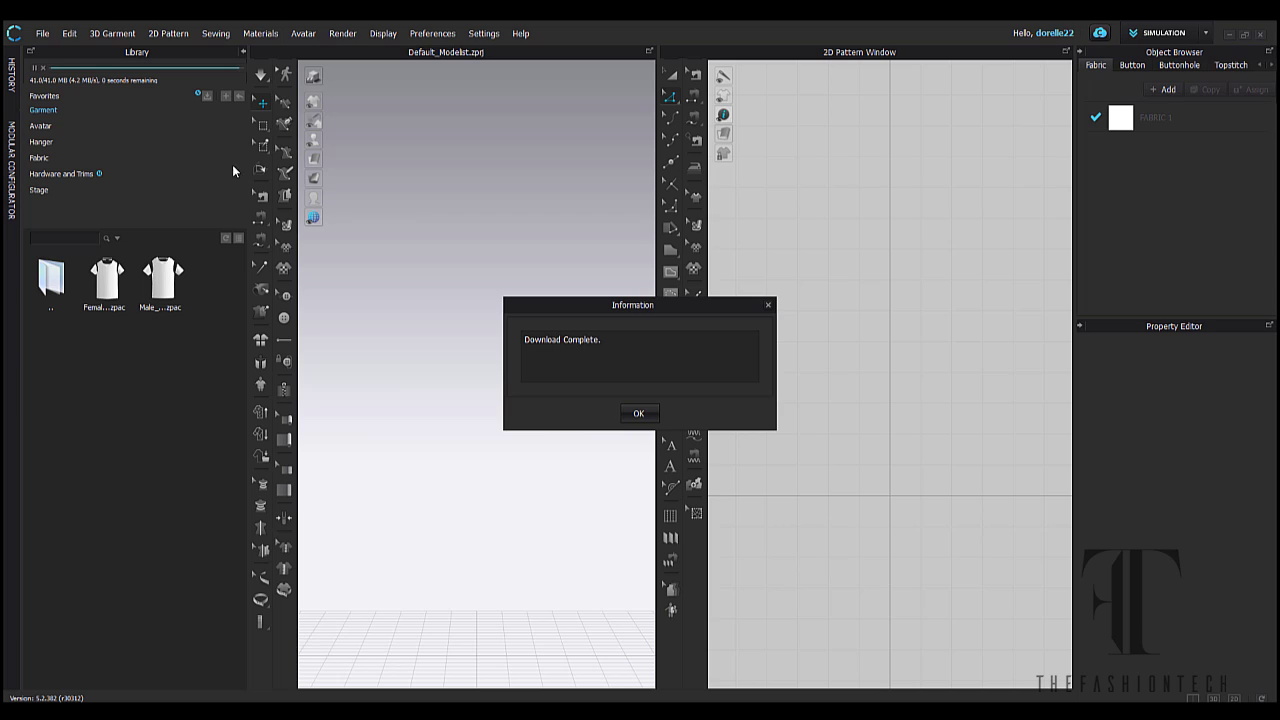
pyautogui.click(640, 414)
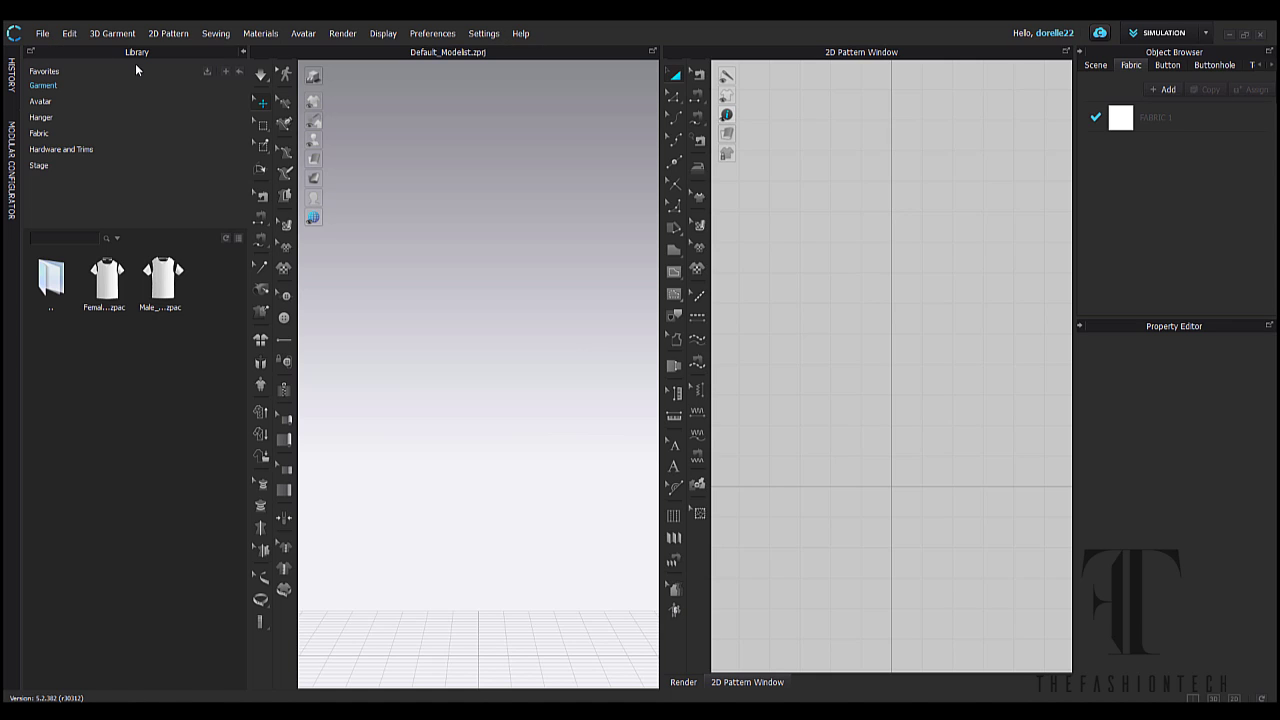
pyautogui.click(243, 54)
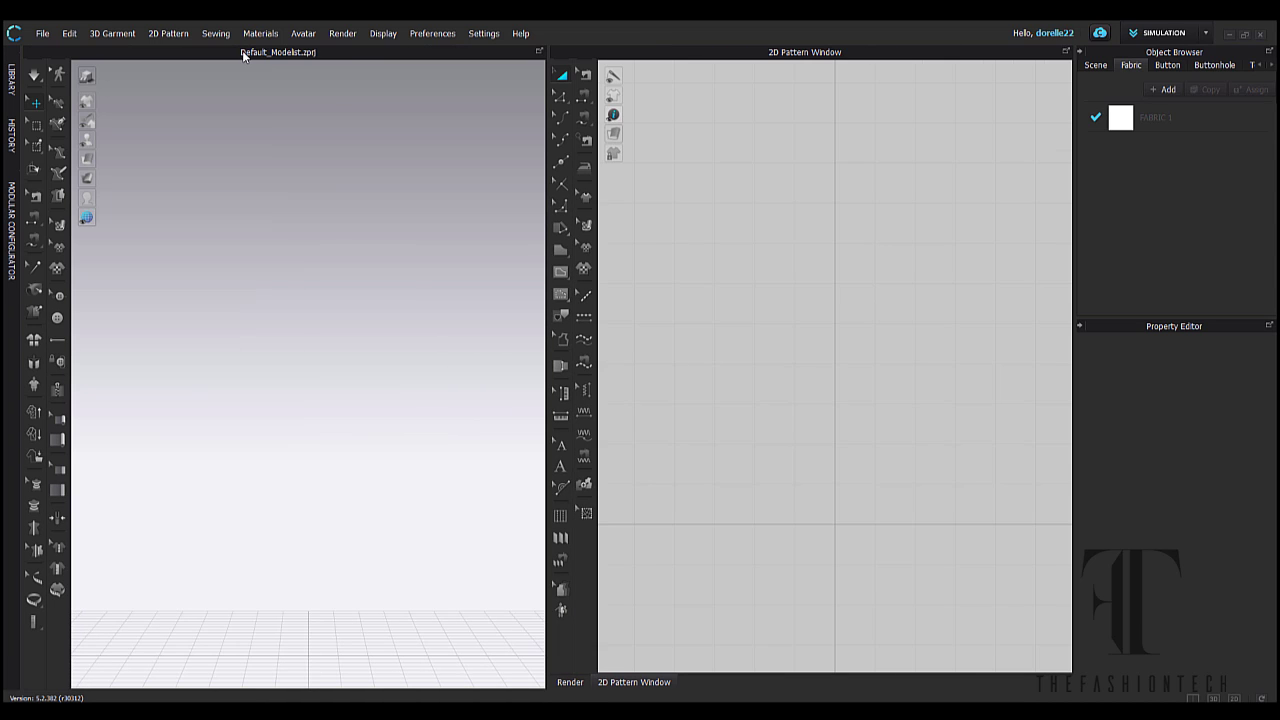
pyautogui.click(12, 79)
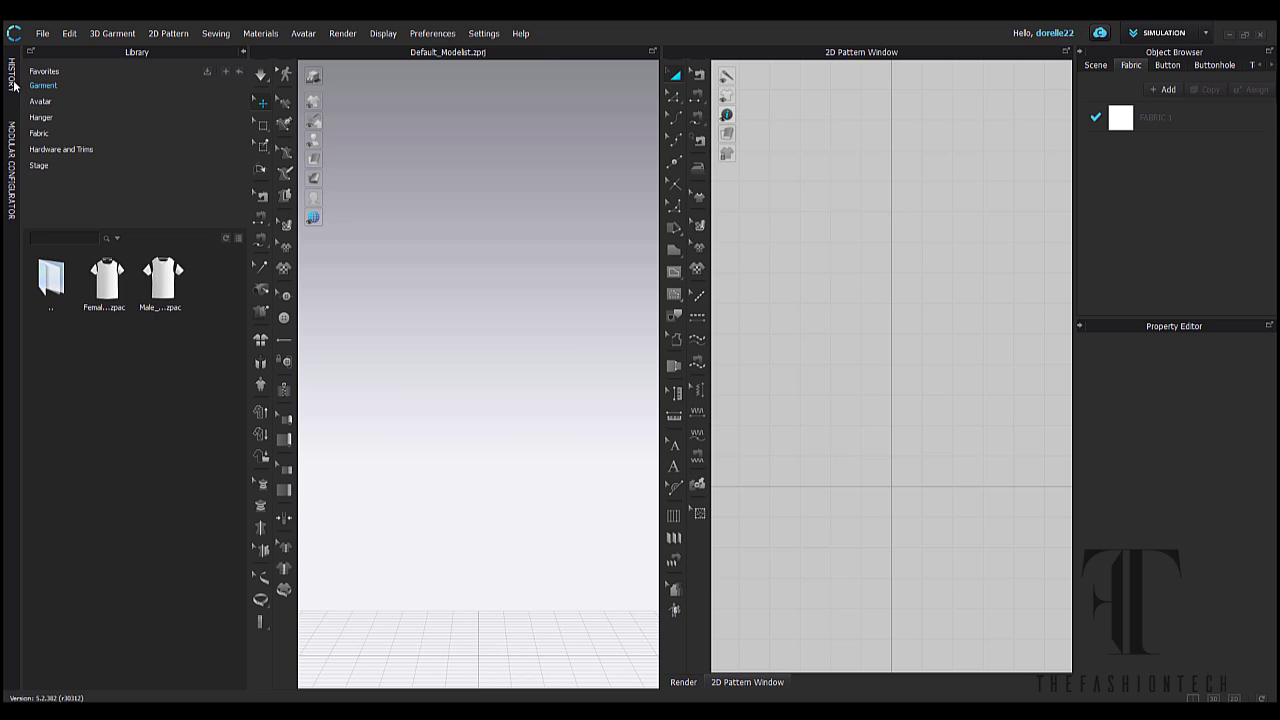
pyautogui.click(12, 80)
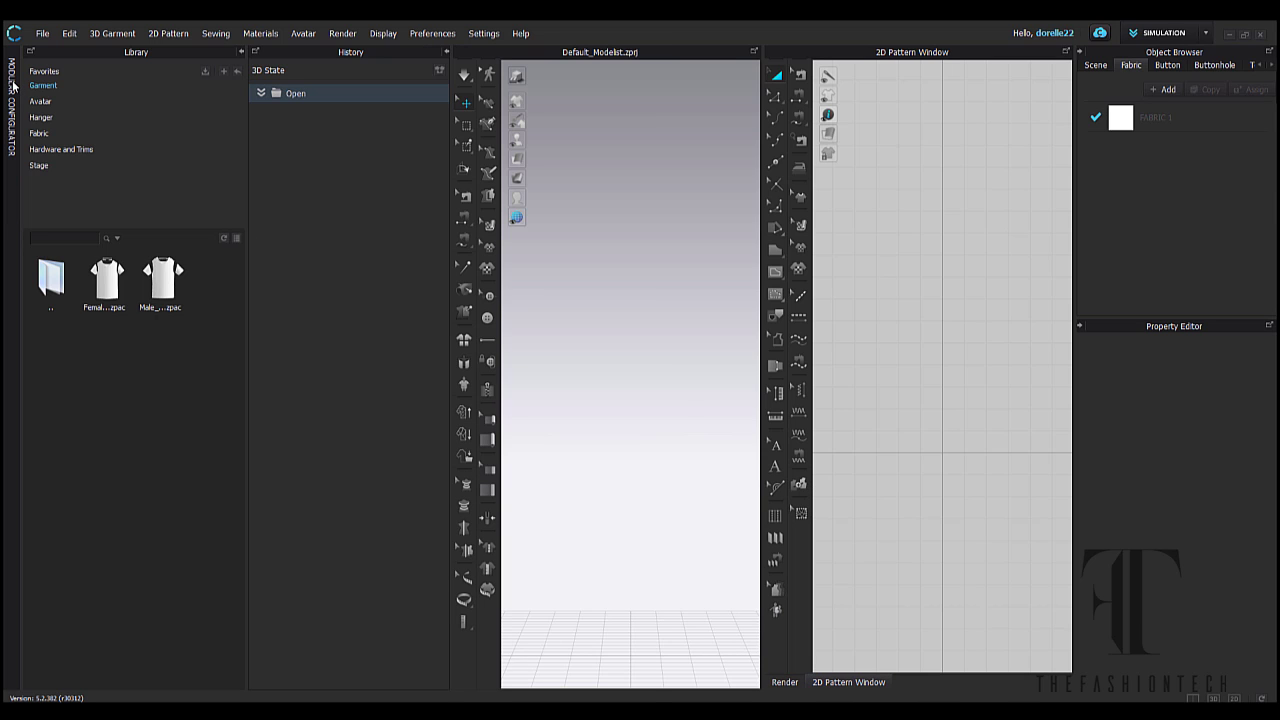
pyautogui.click(12, 86)
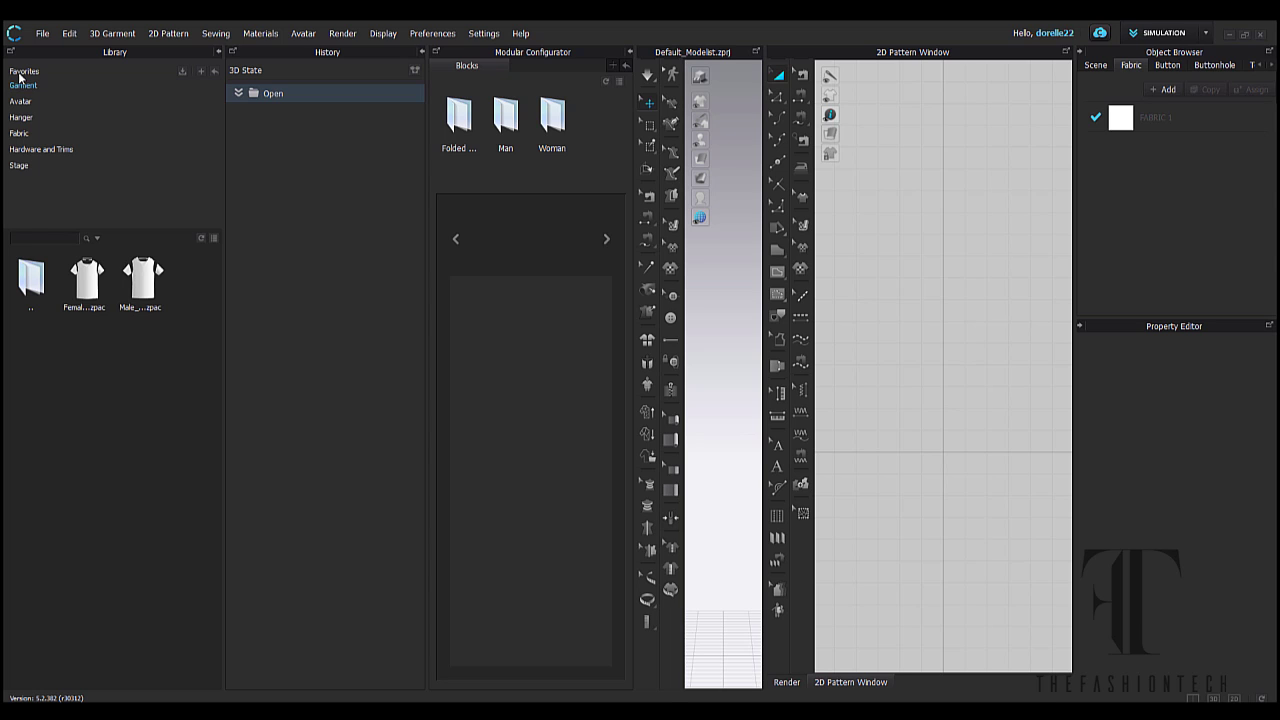
pyautogui.click(422, 53)
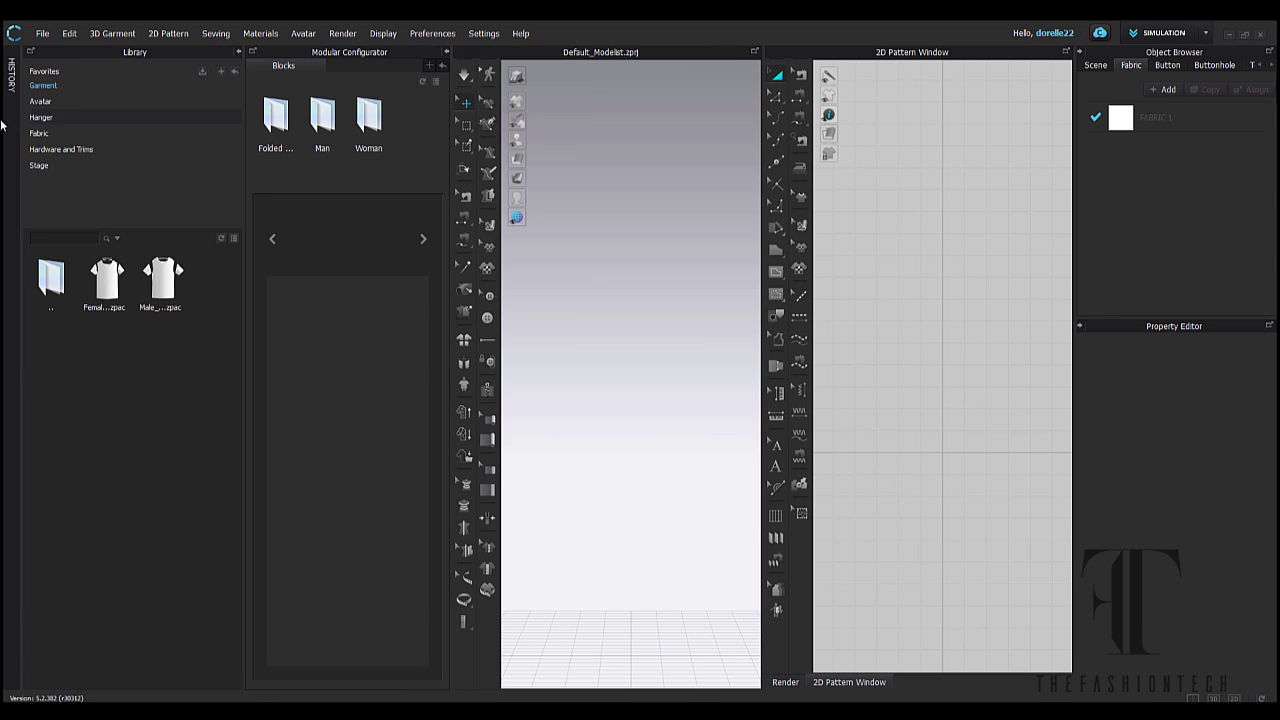
pyautogui.click(446, 50)
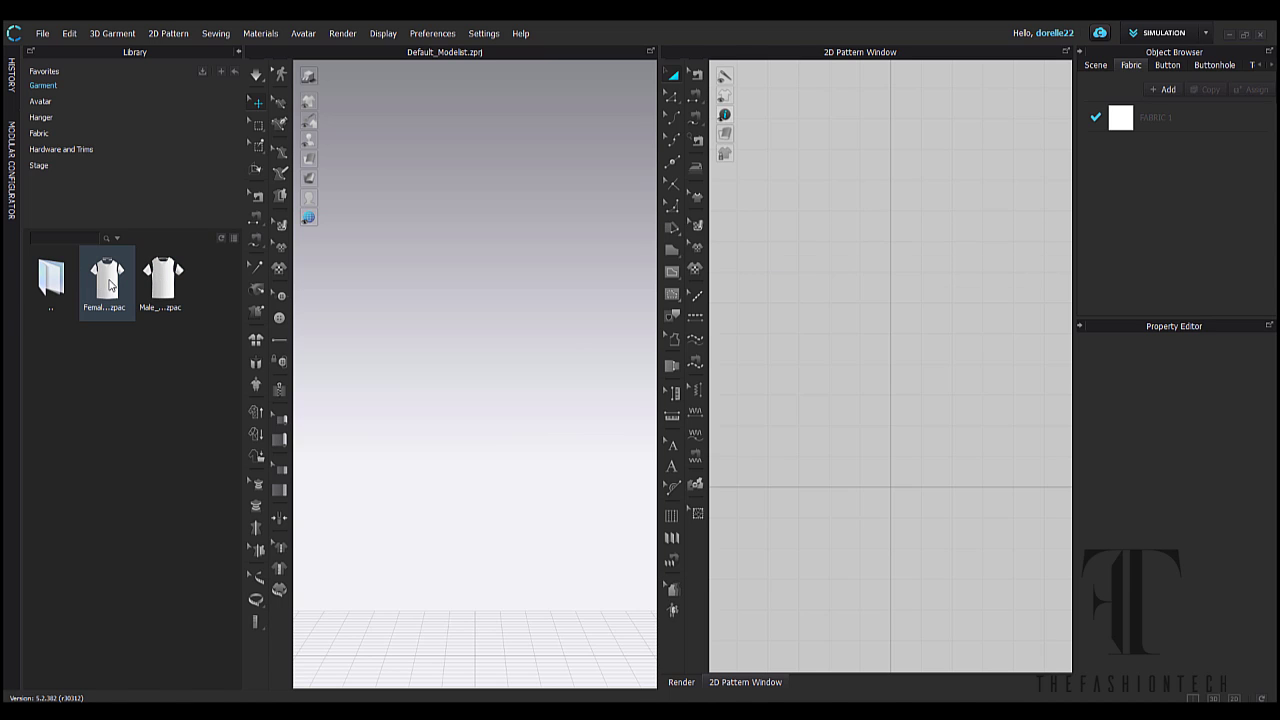
pyautogui.moveTo(109, 285)
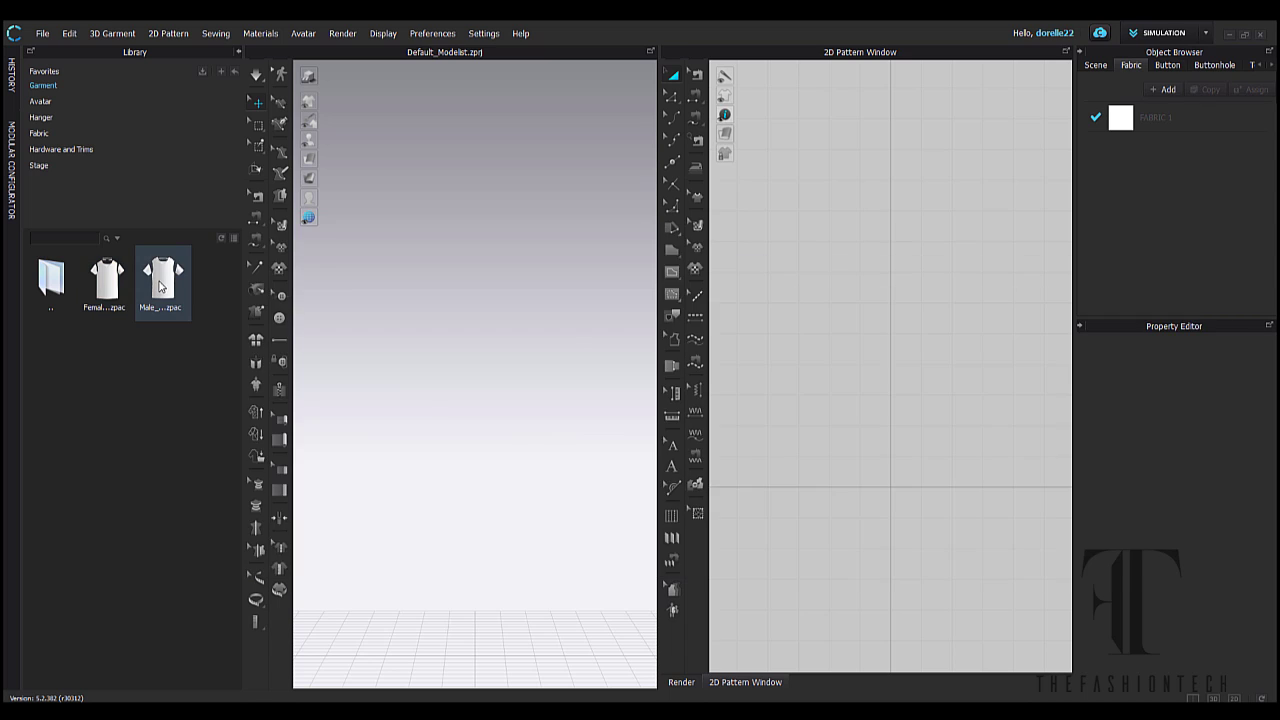
pyautogui.moveTo(160, 287)
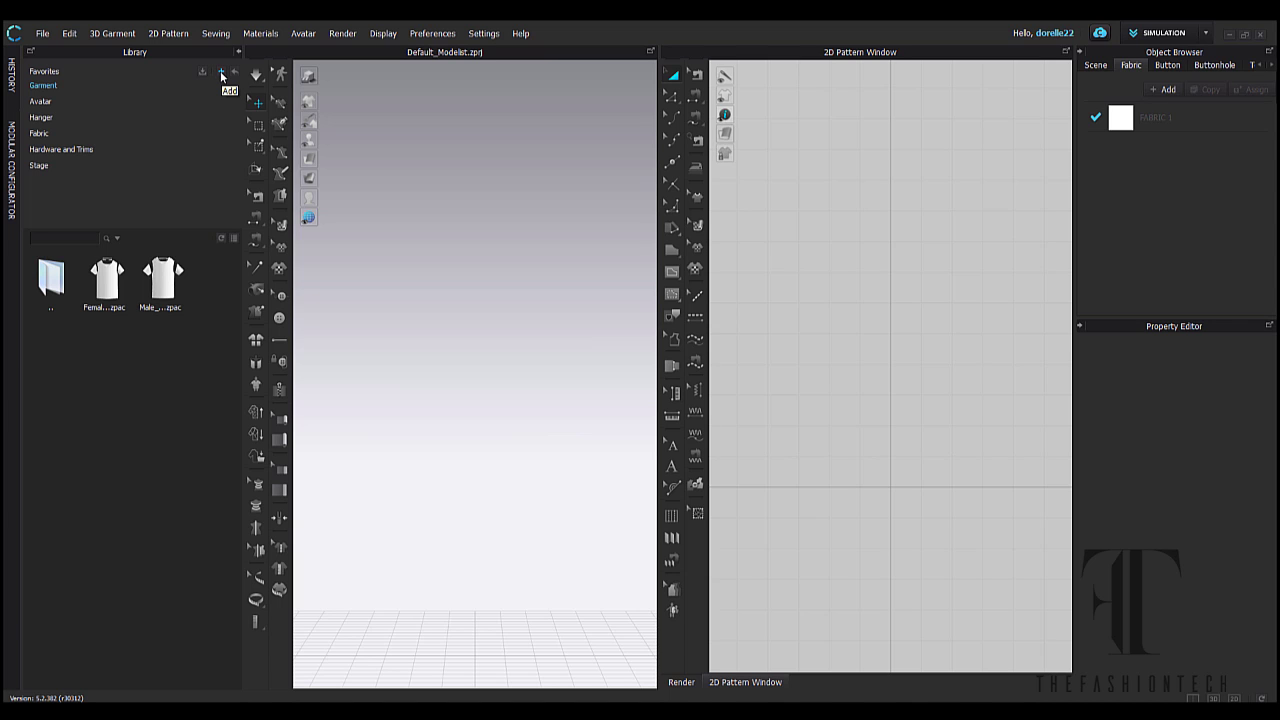
pyautogui.click(221, 74)
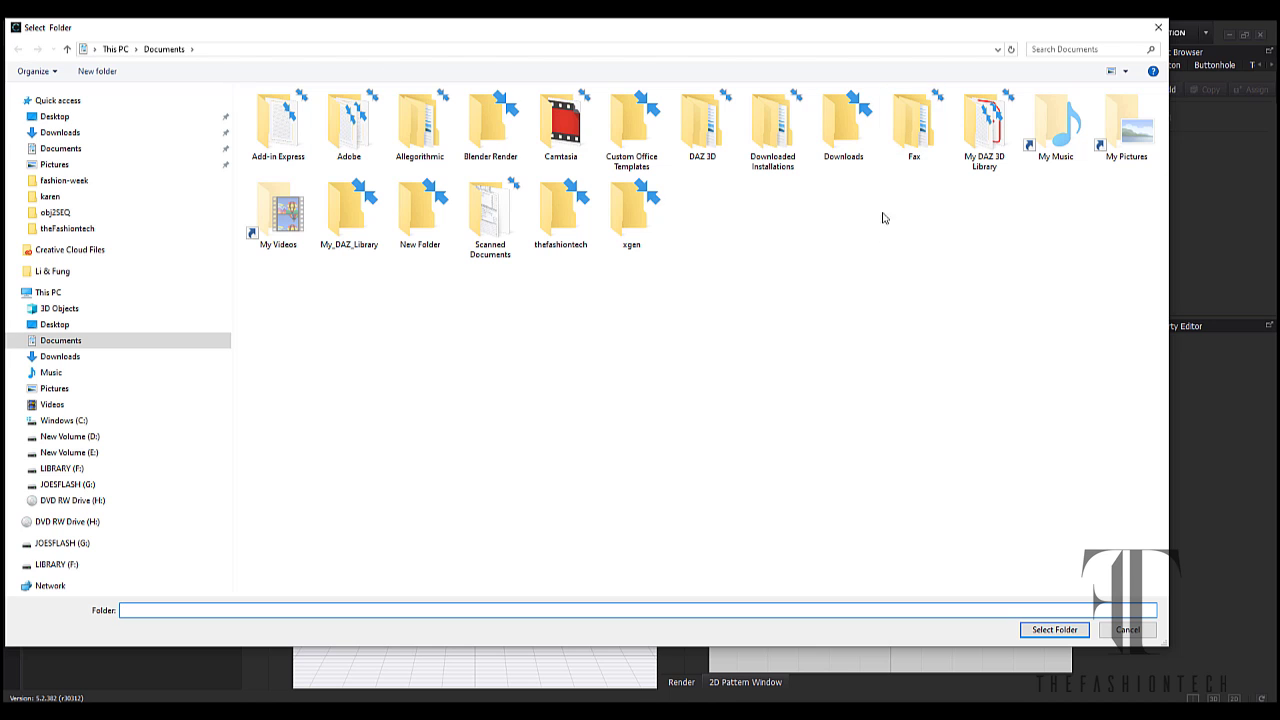
pyautogui.click(1158, 27)
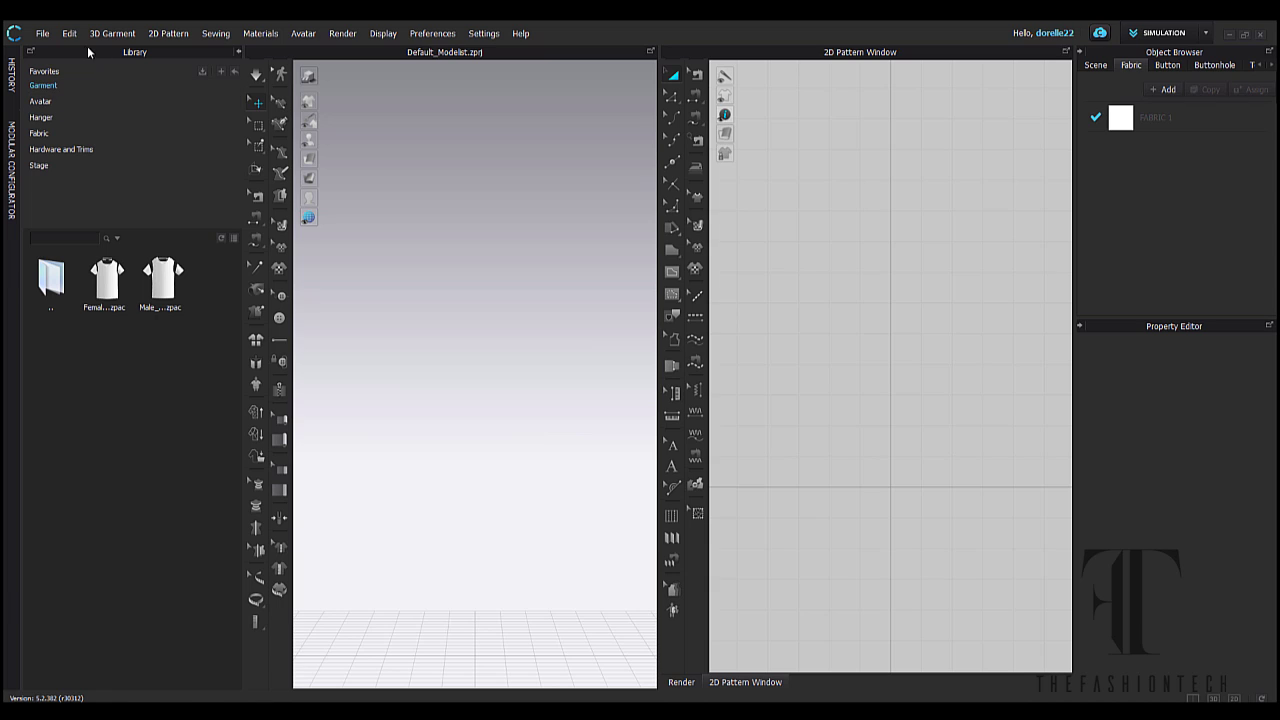
# Browse the File, Edit and 3D Garment menus, ending at Simulate, Pin, 3D Pen, Flatten and Press
pyautogui.click(42, 34)
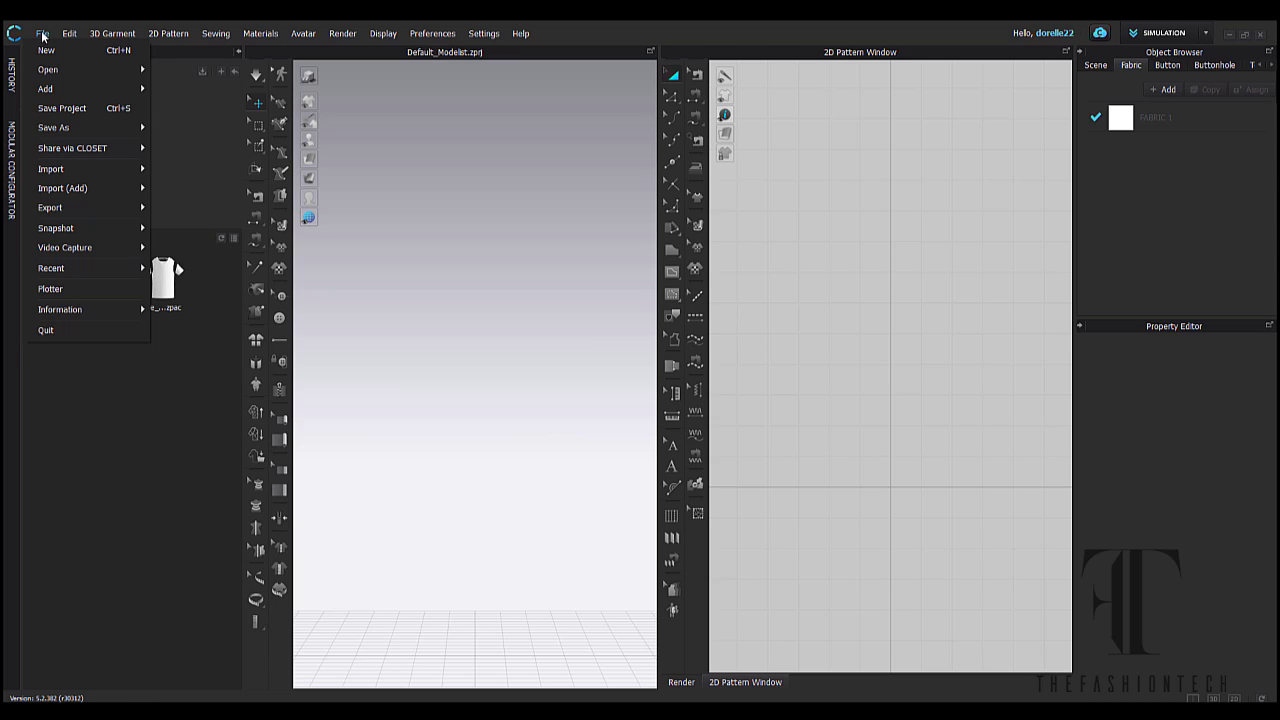
pyautogui.moveTo(72, 36)
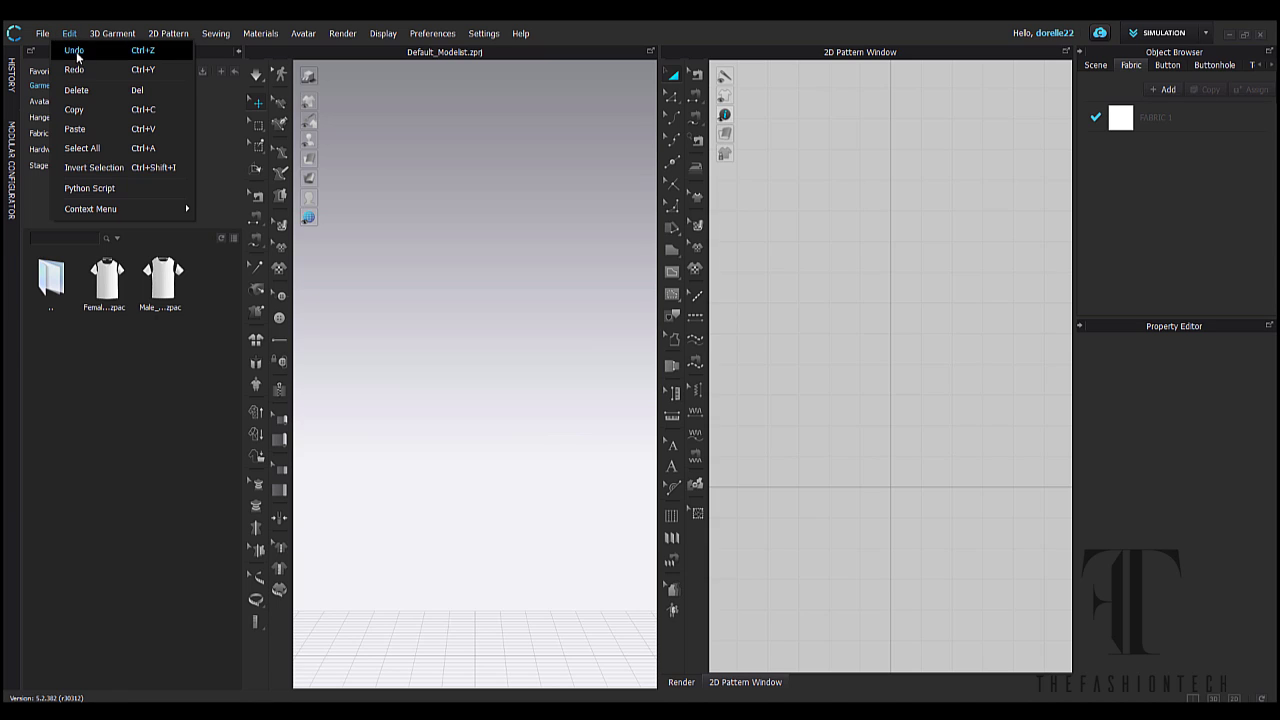
pyautogui.moveTo(87, 212)
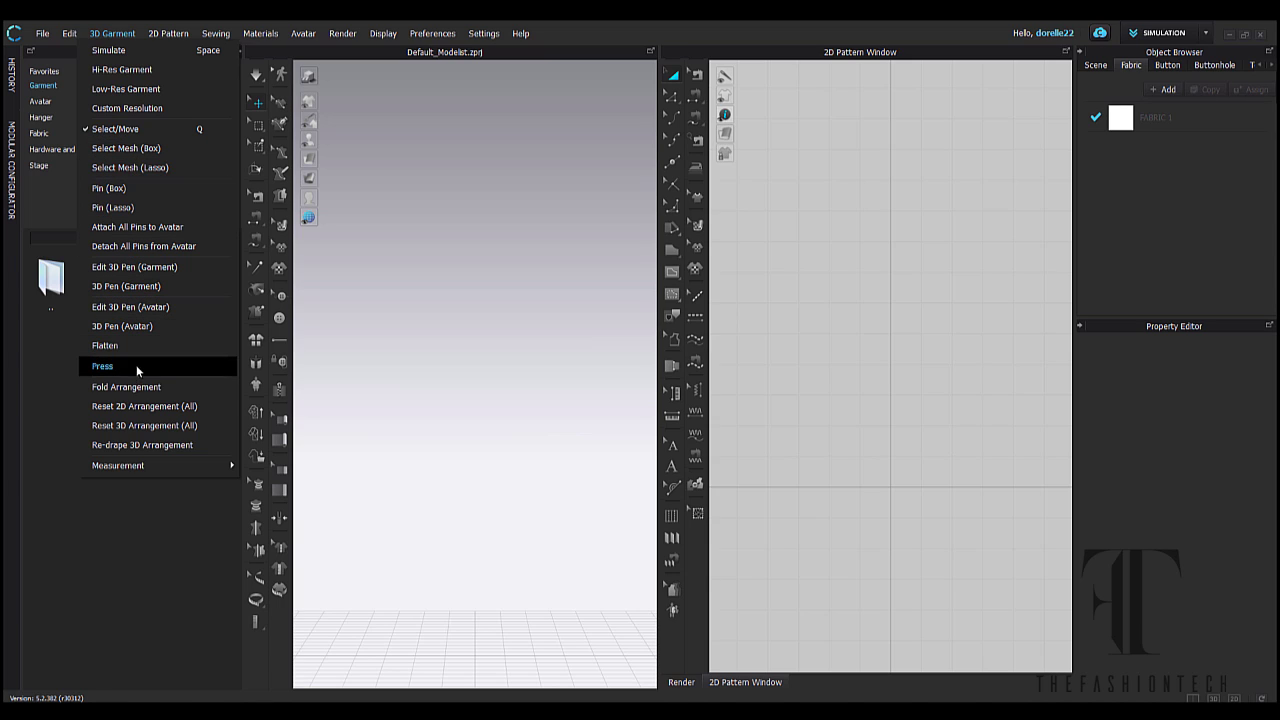
pyautogui.moveTo(146, 472)
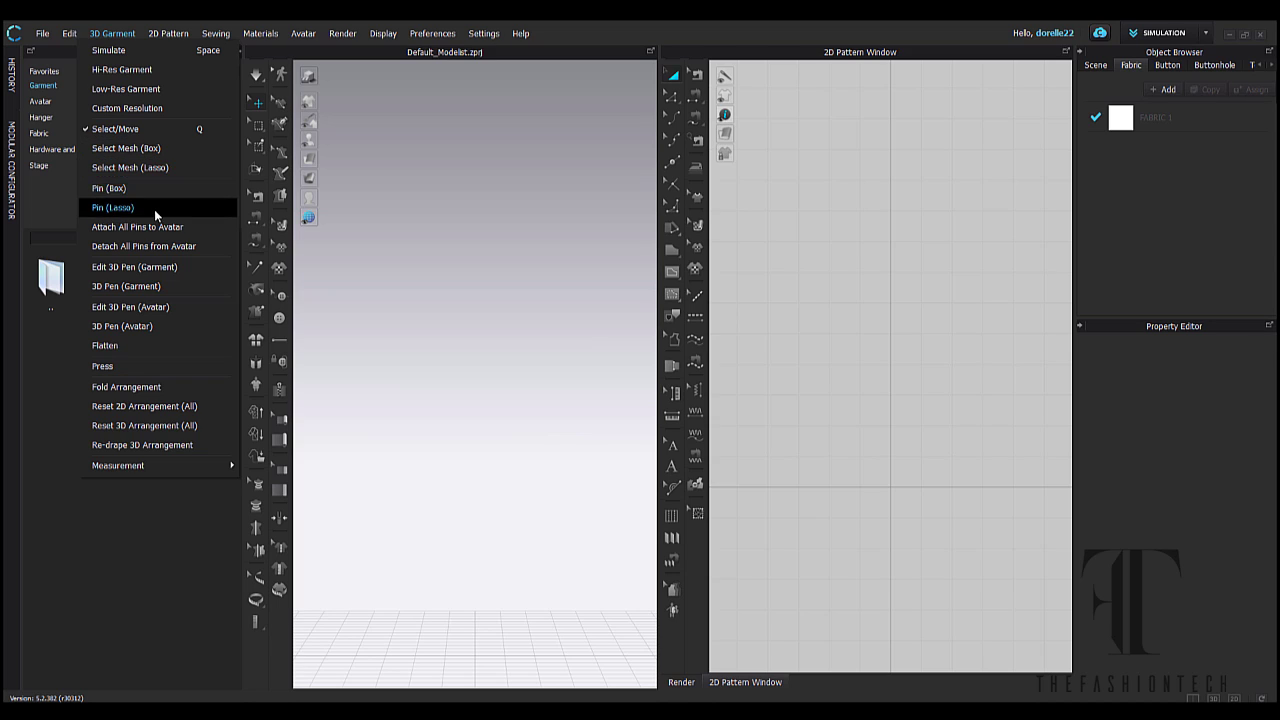
# Review the 2D Pattern menu's polygon, rectangle and ellipse tools and pick Rectangle
pyautogui.click(176, 33)
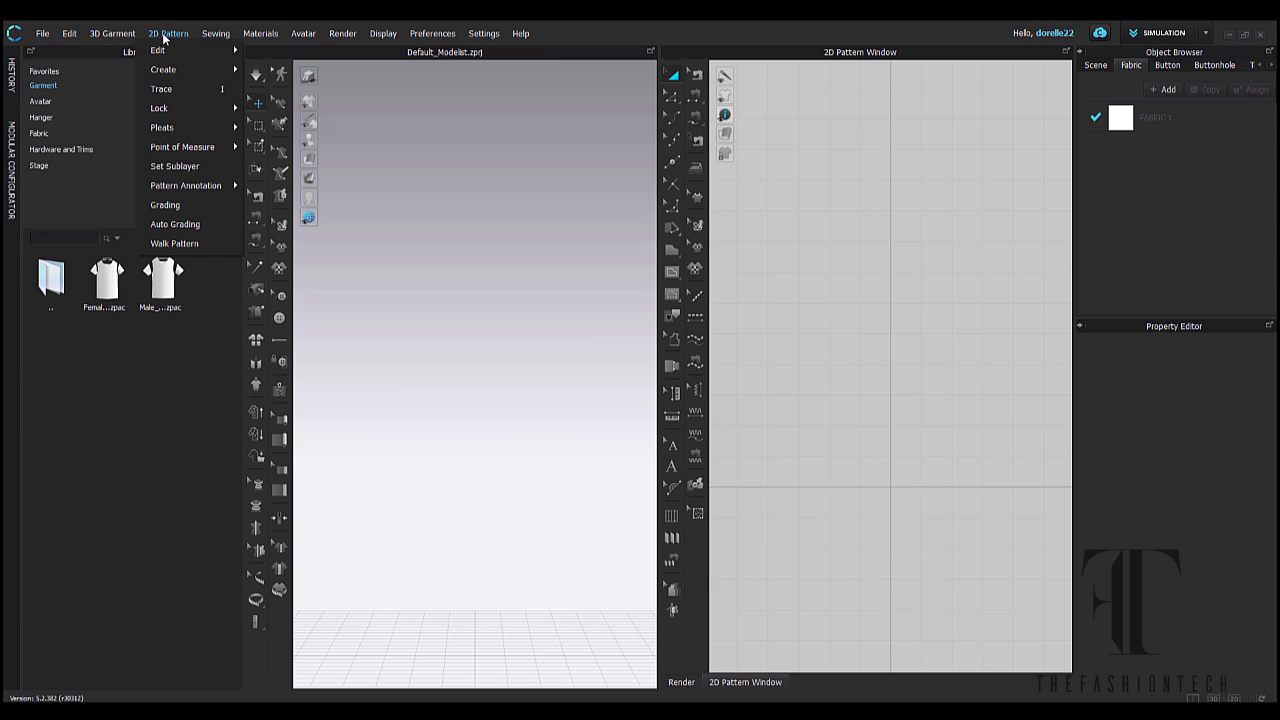
pyautogui.moveTo(166, 54)
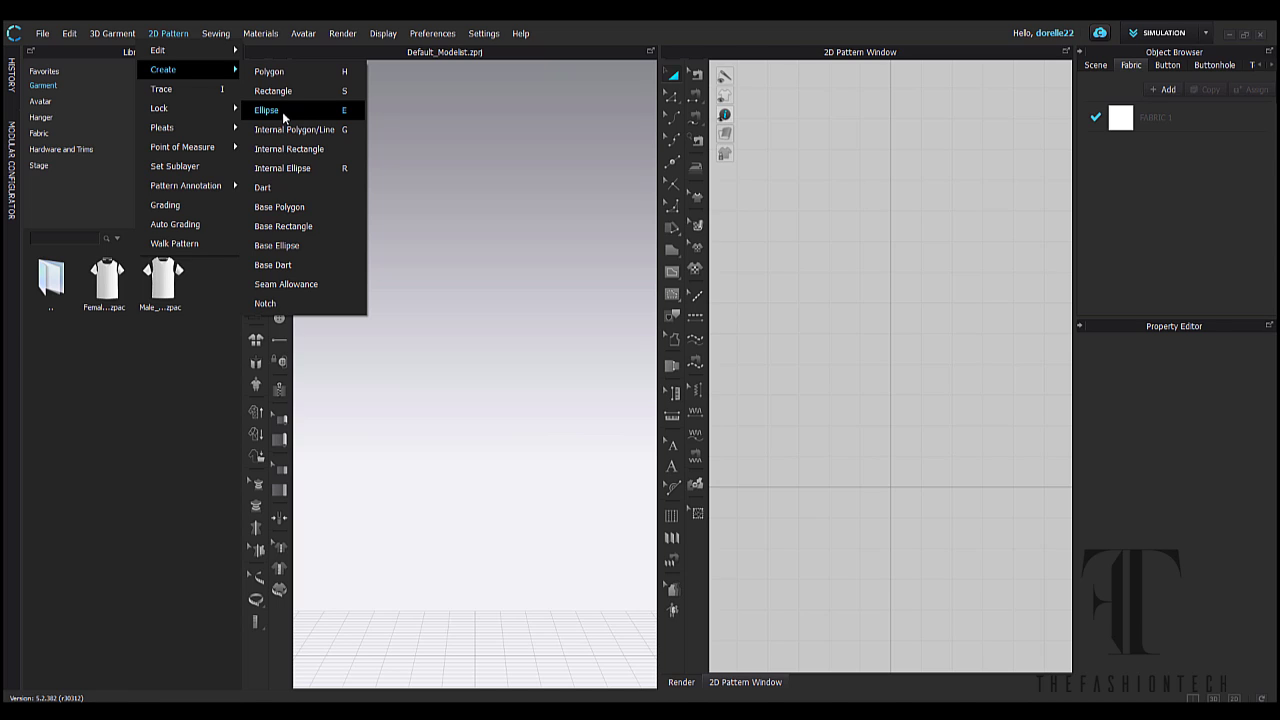
pyautogui.click(677, 256)
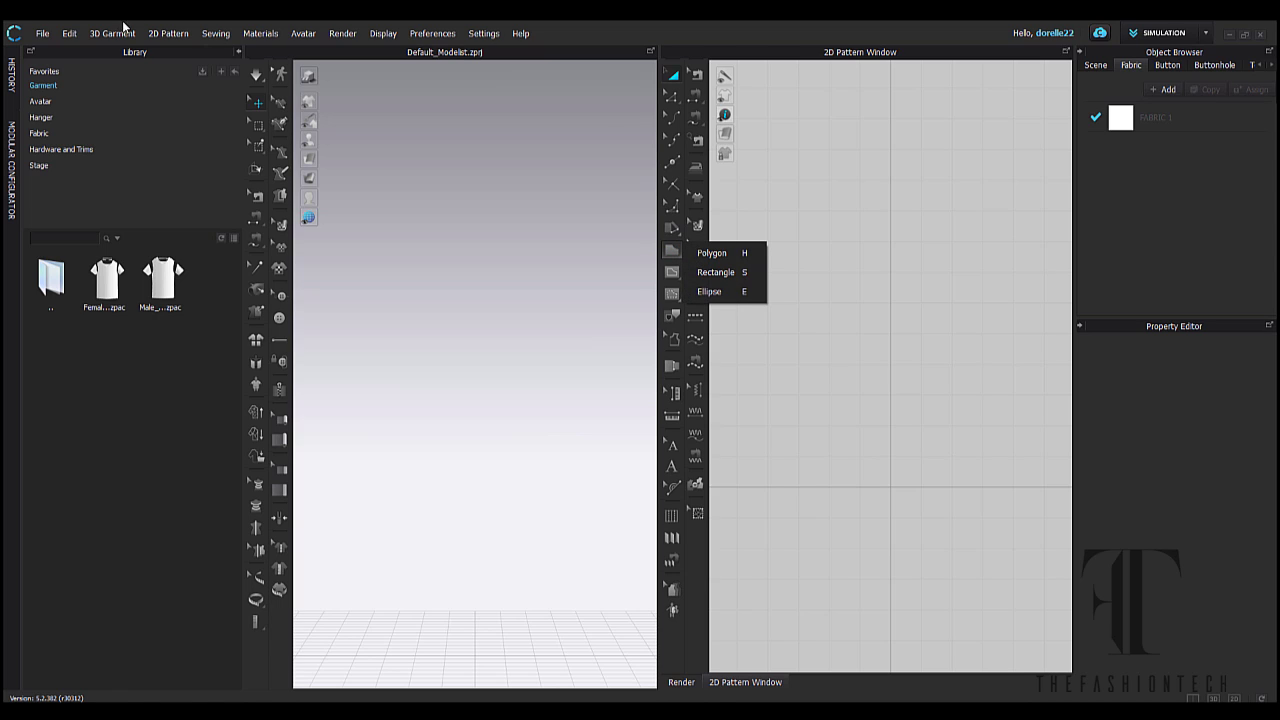
pyautogui.click(159, 34)
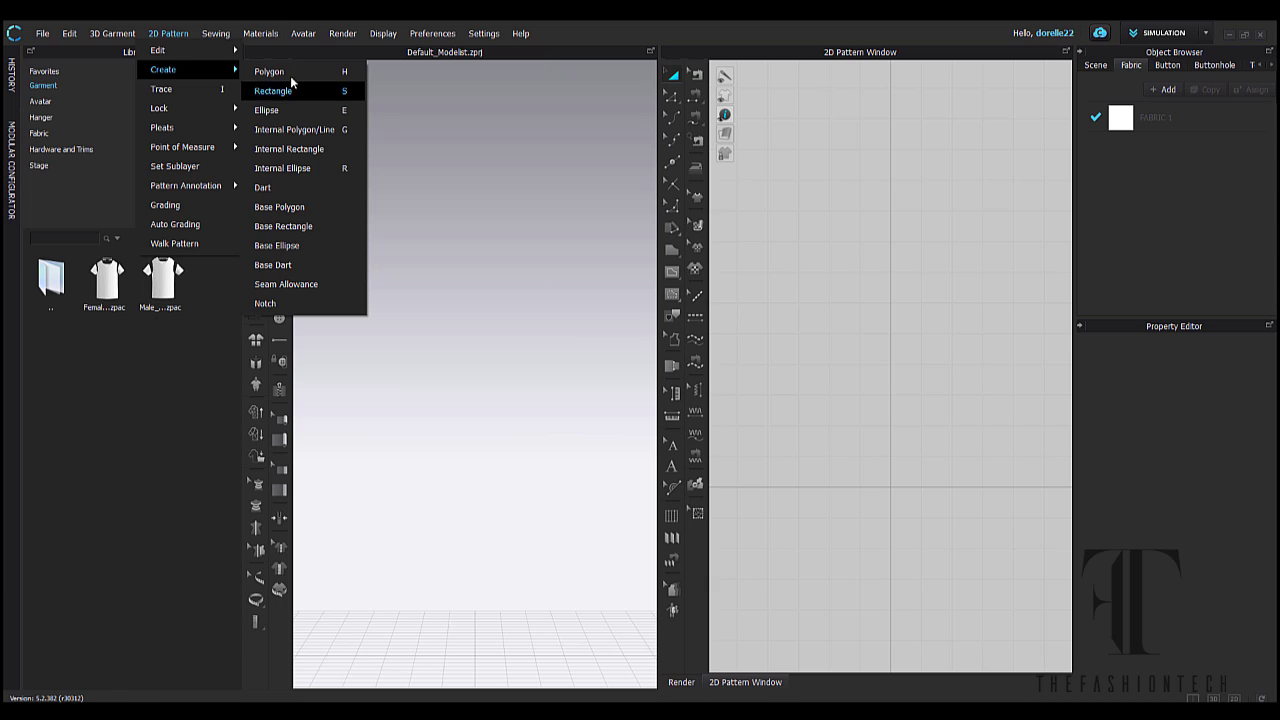
pyautogui.click(191, 89)
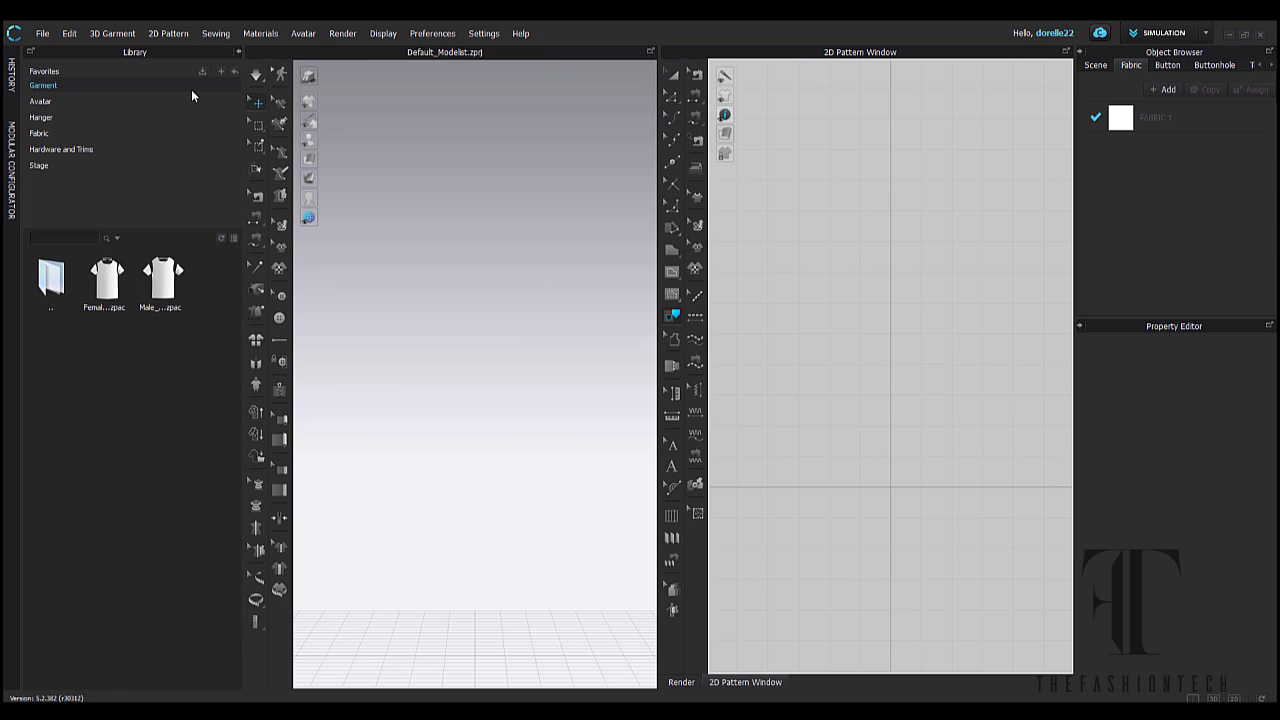
# Switch to the Polygon tool, then enable 2D Pattern > Grading editing
pyautogui.click(162, 34)
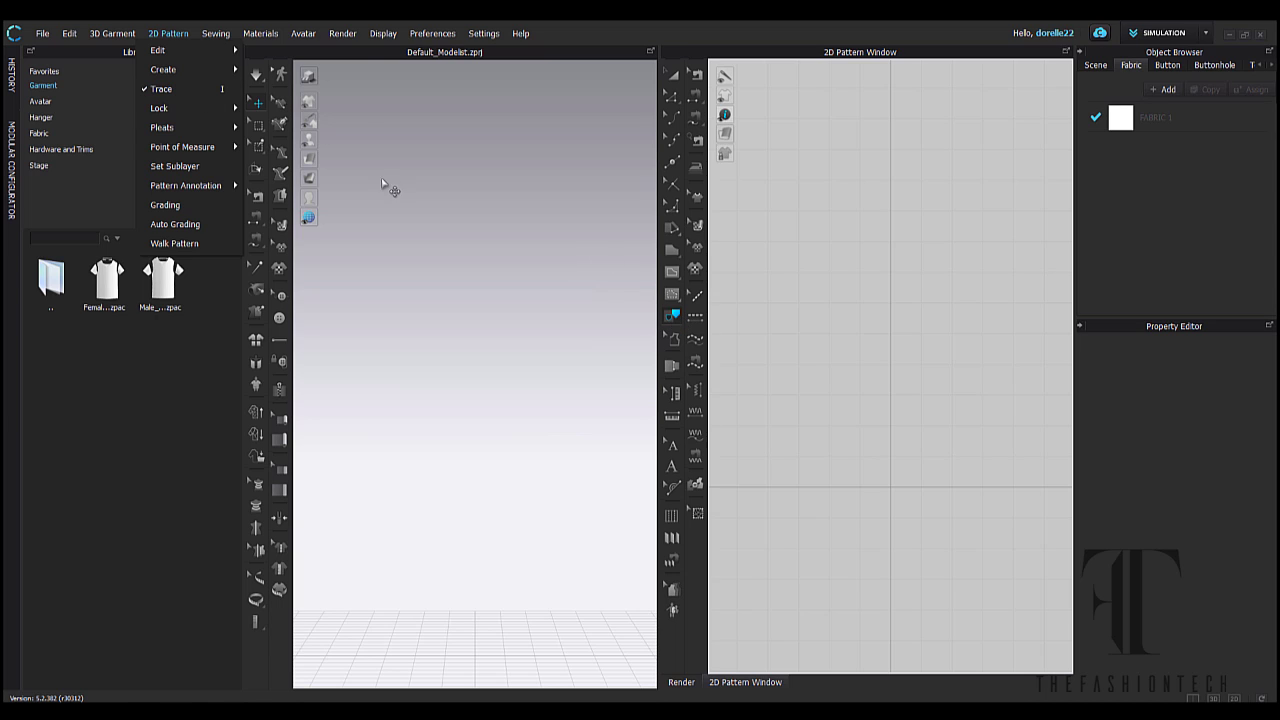
pyautogui.click(284, 72)
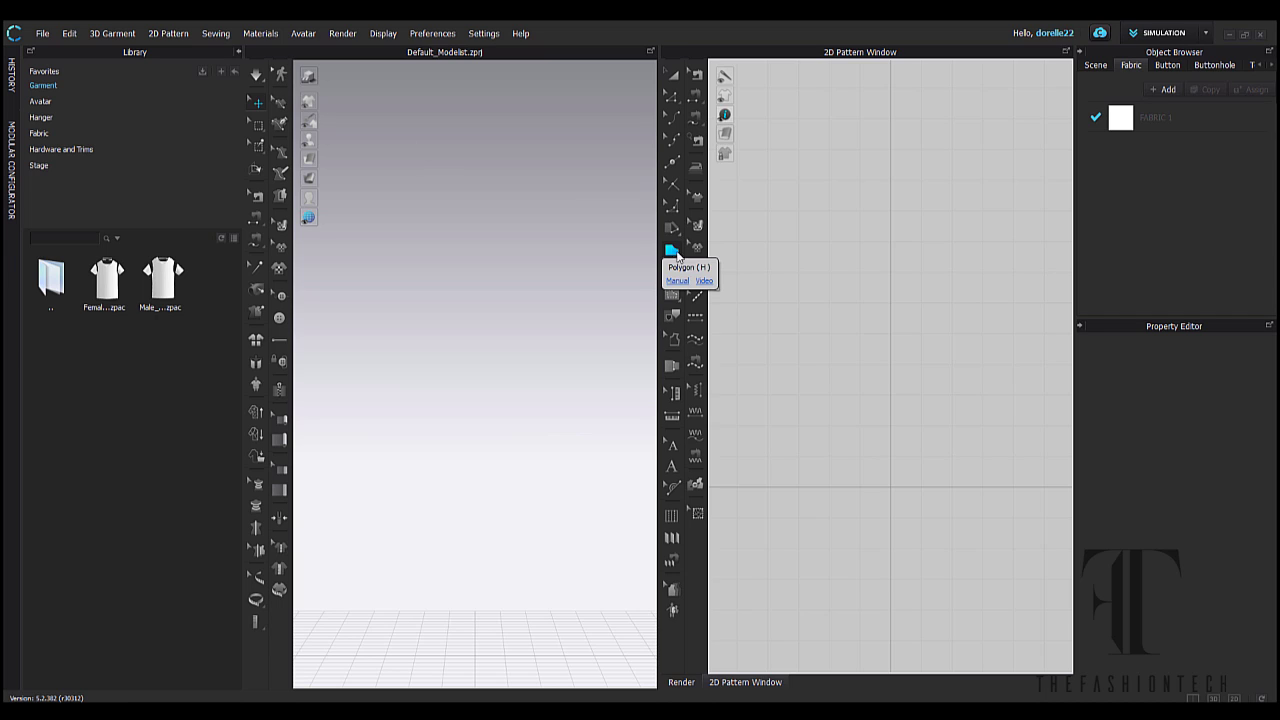
pyautogui.click(170, 33)
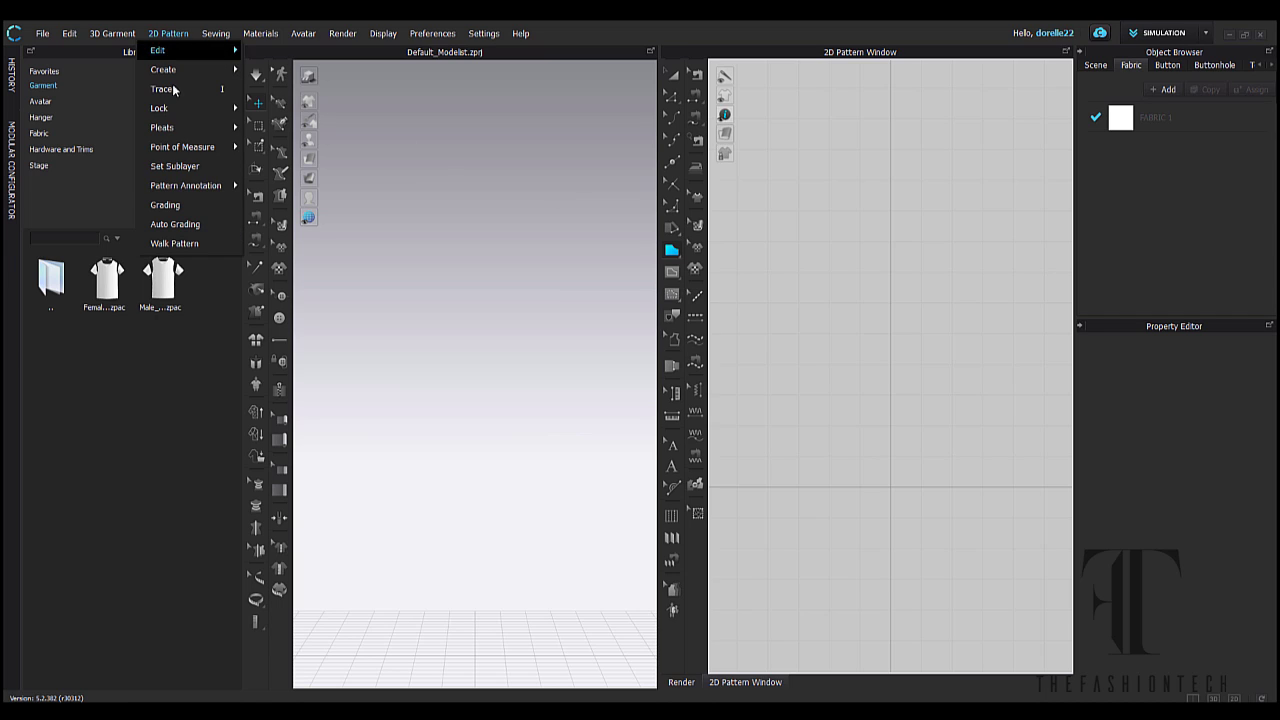
pyautogui.click(207, 204)
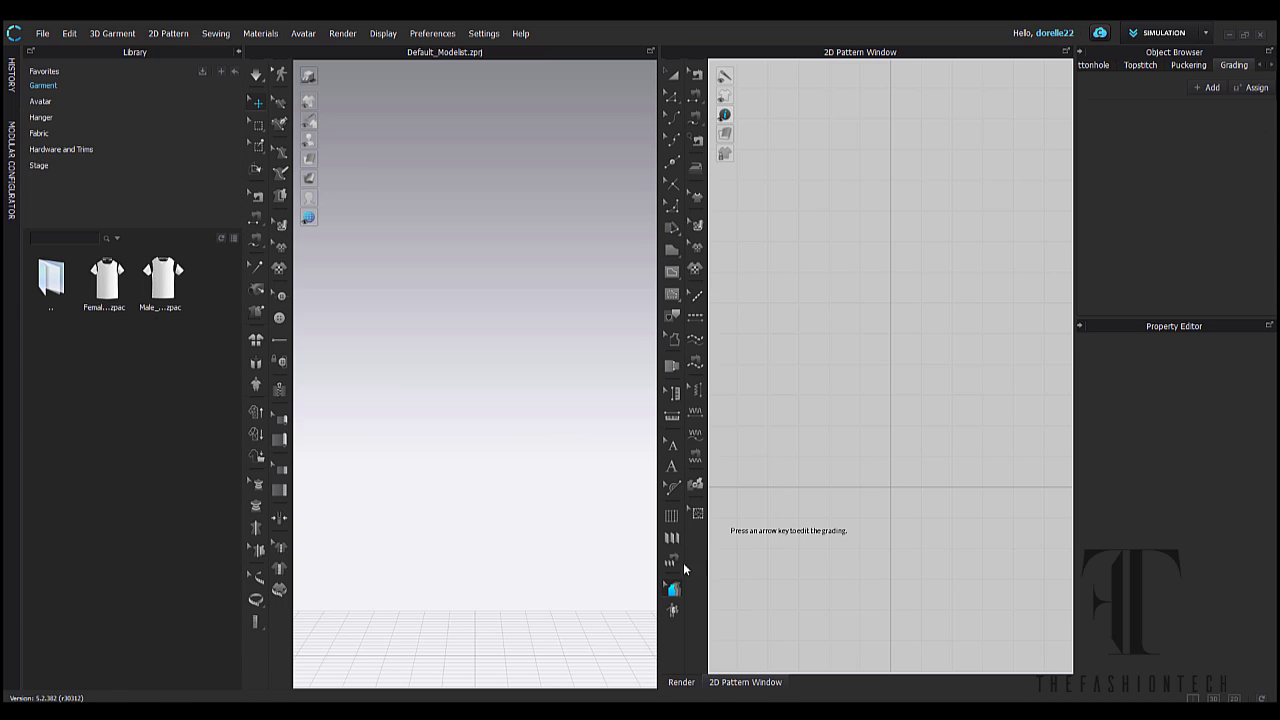
# Choose Pin (Box), then Attach All Pins to Avatar from the 3D Garment menu
pyautogui.click(118, 36)
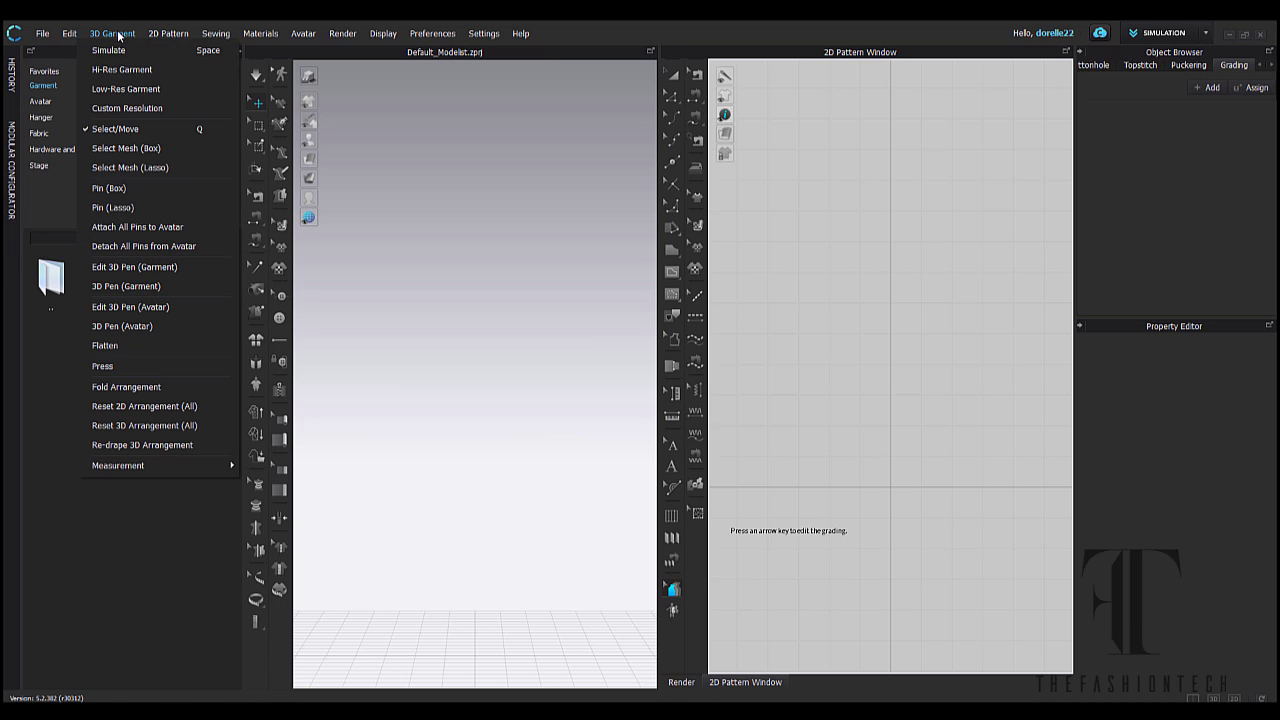
pyautogui.click(165, 186)
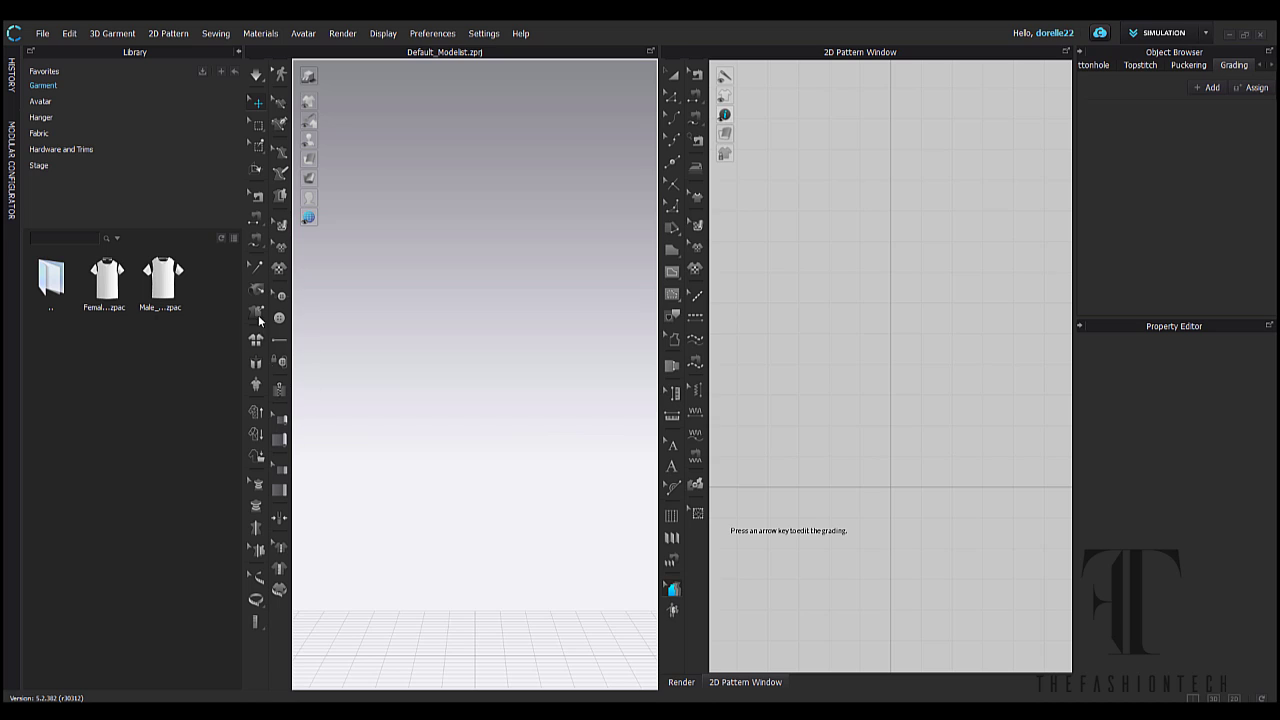
pyautogui.click(112, 33)
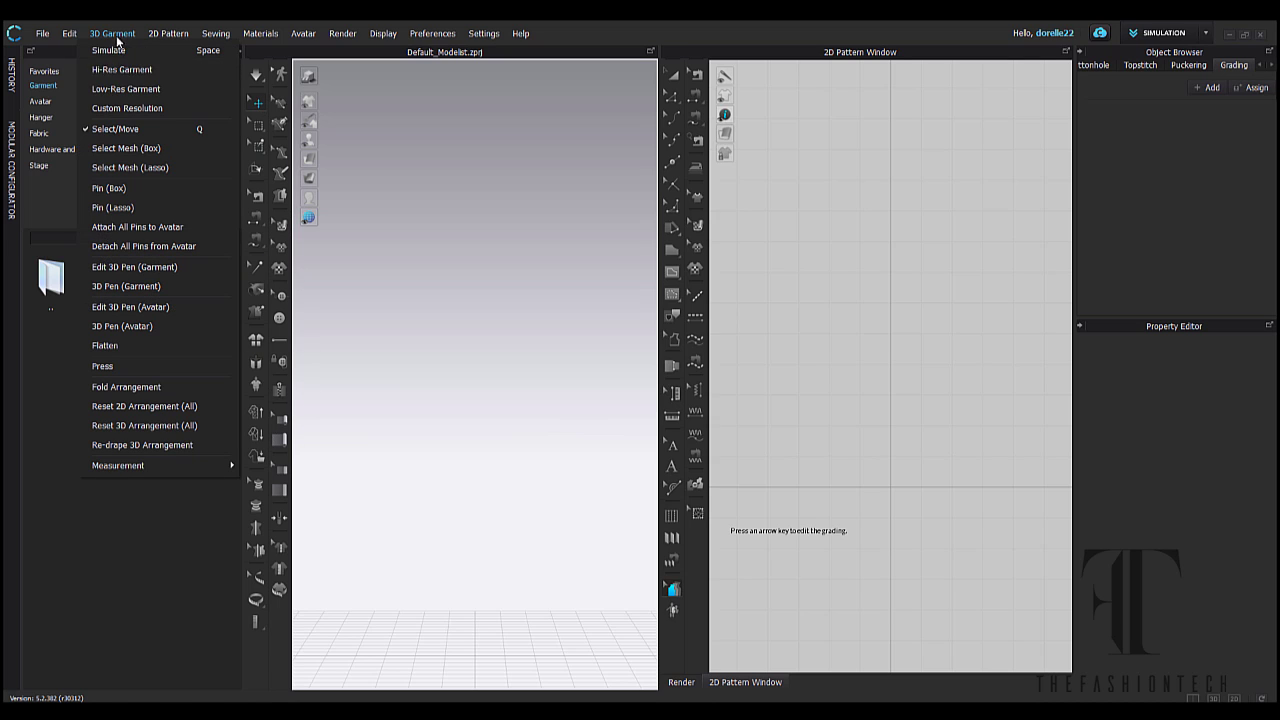
pyautogui.click(138, 227)
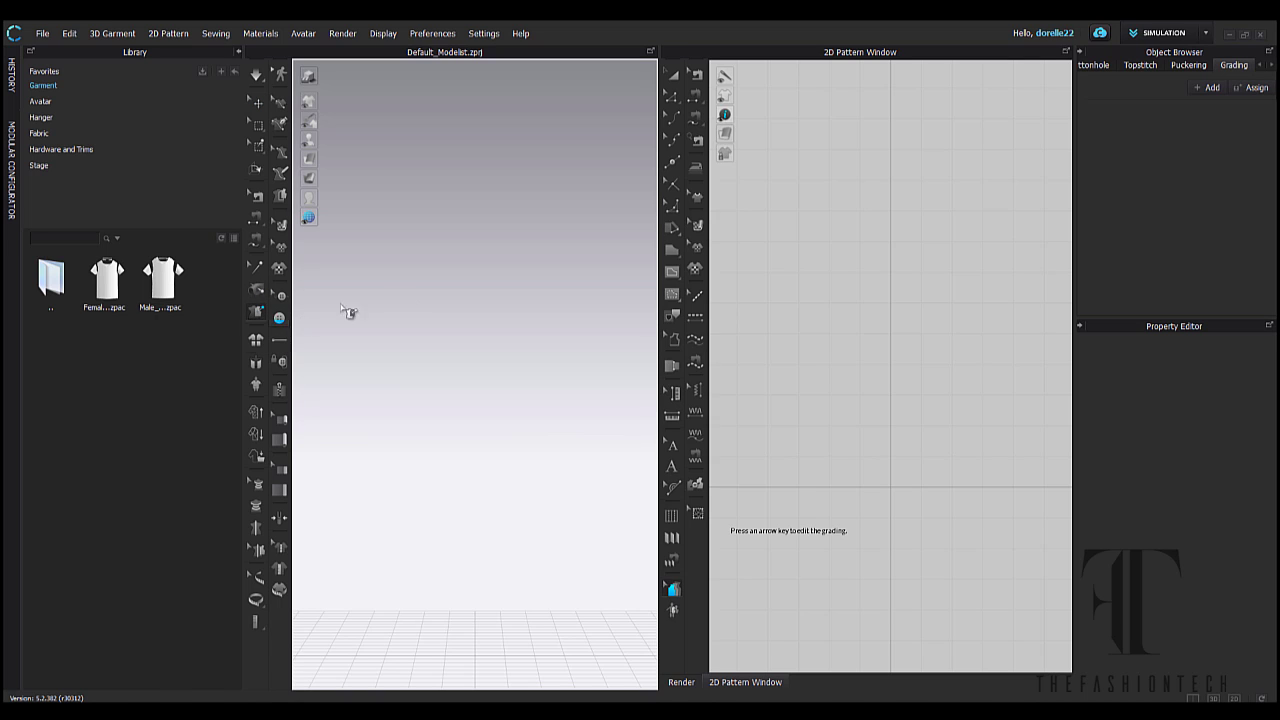
# Try 3D Pen (Garment), then make Edit 3D Pen (Avatar) the active tool
pyautogui.click(112, 33)
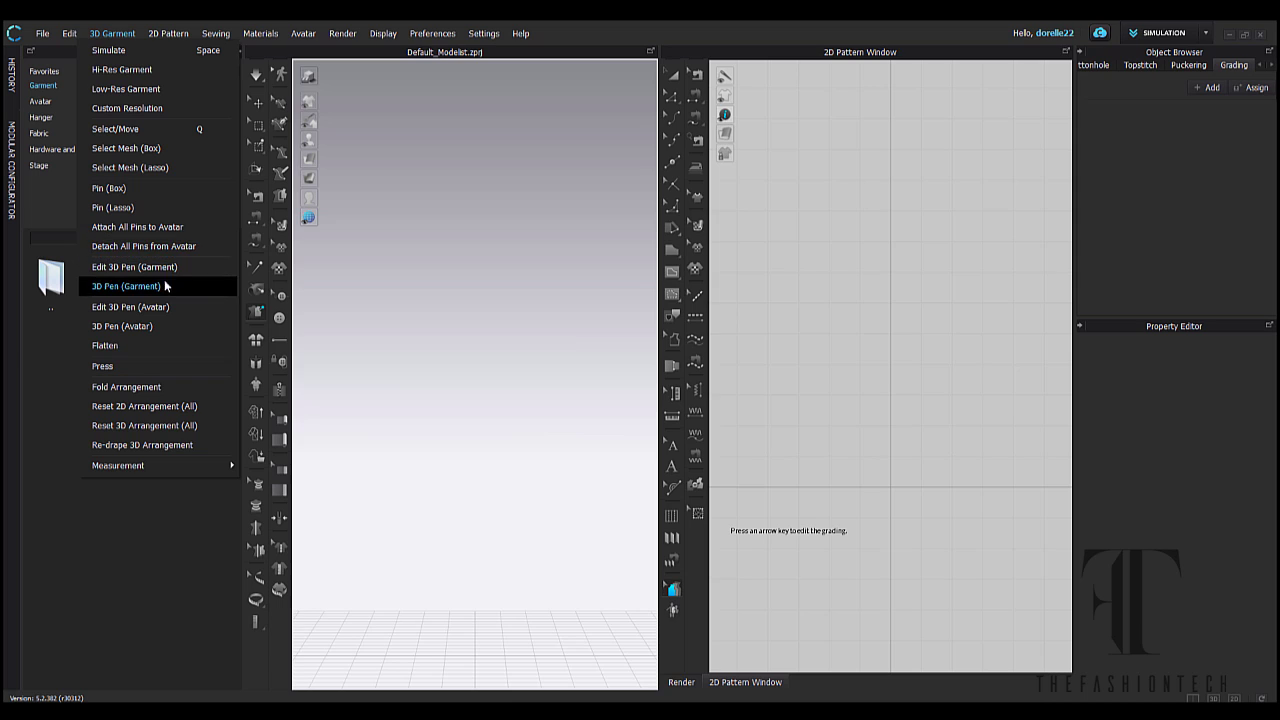
pyautogui.click(172, 326)
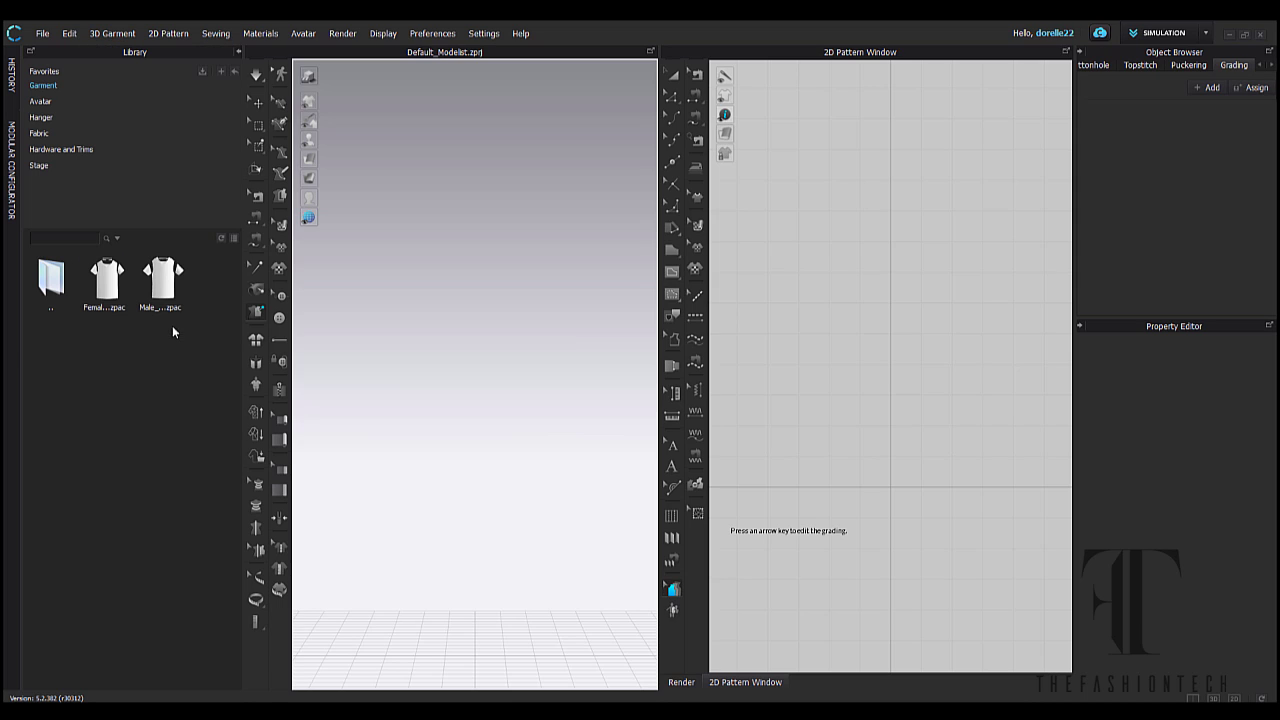
pyautogui.click(124, 35)
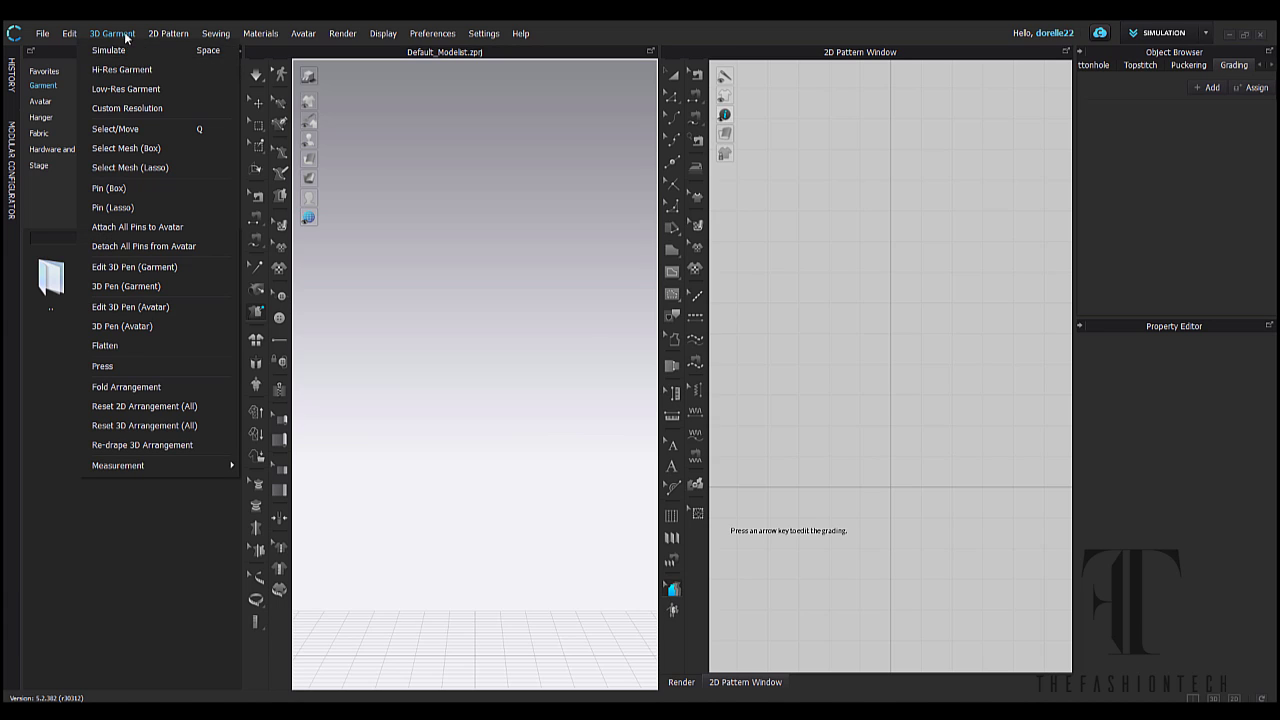
pyautogui.click(184, 306)
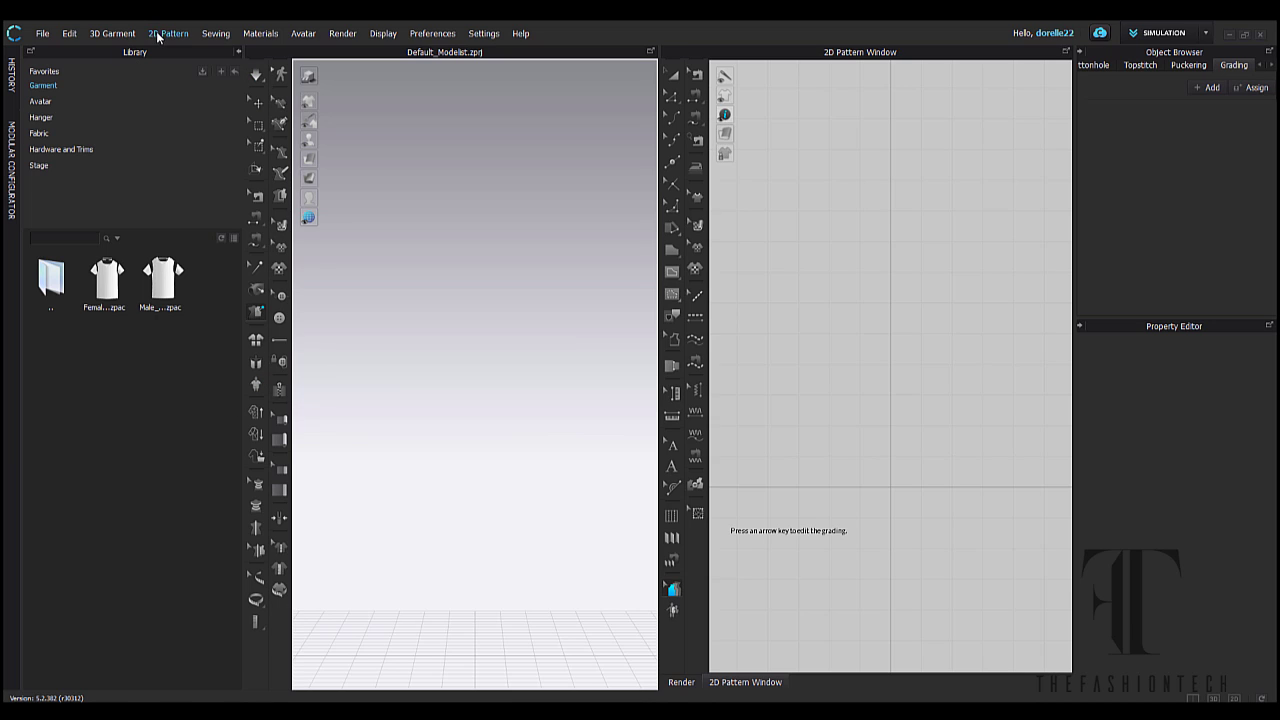
# Try Free Sewing and then M:N Segment Sewing from the Sewing menu
pyautogui.click(215, 33)
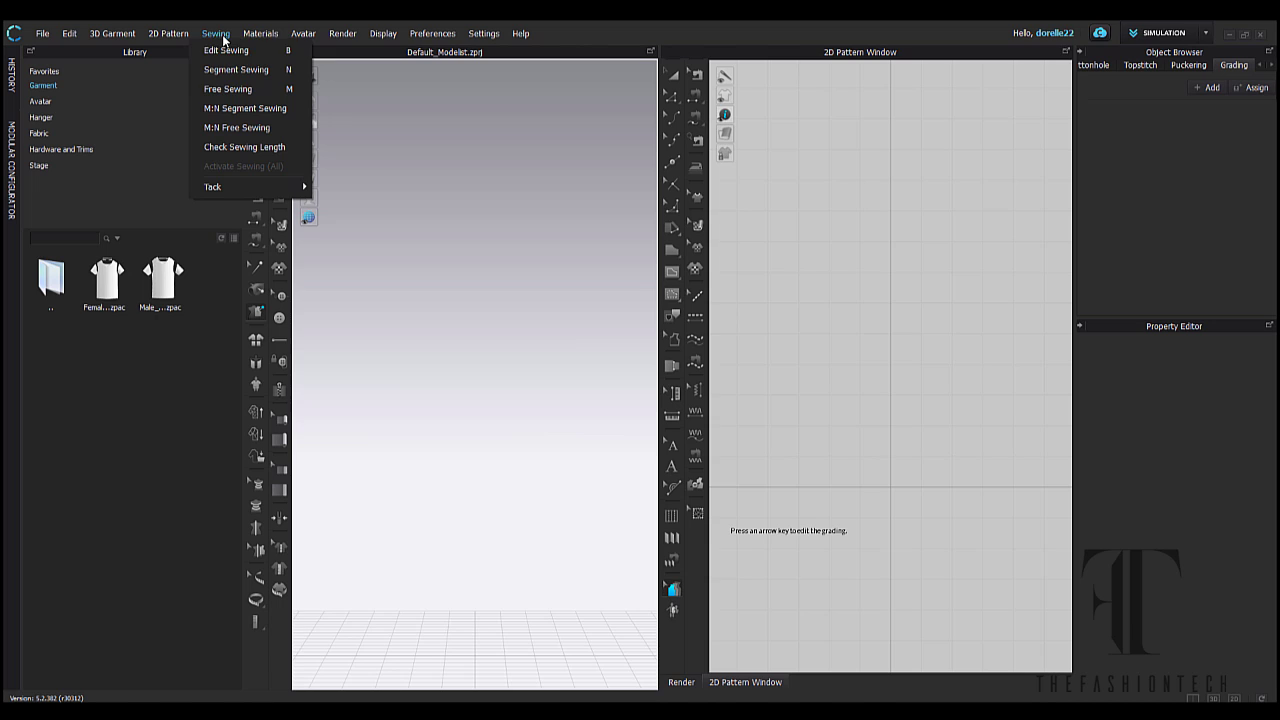
pyautogui.click(232, 89)
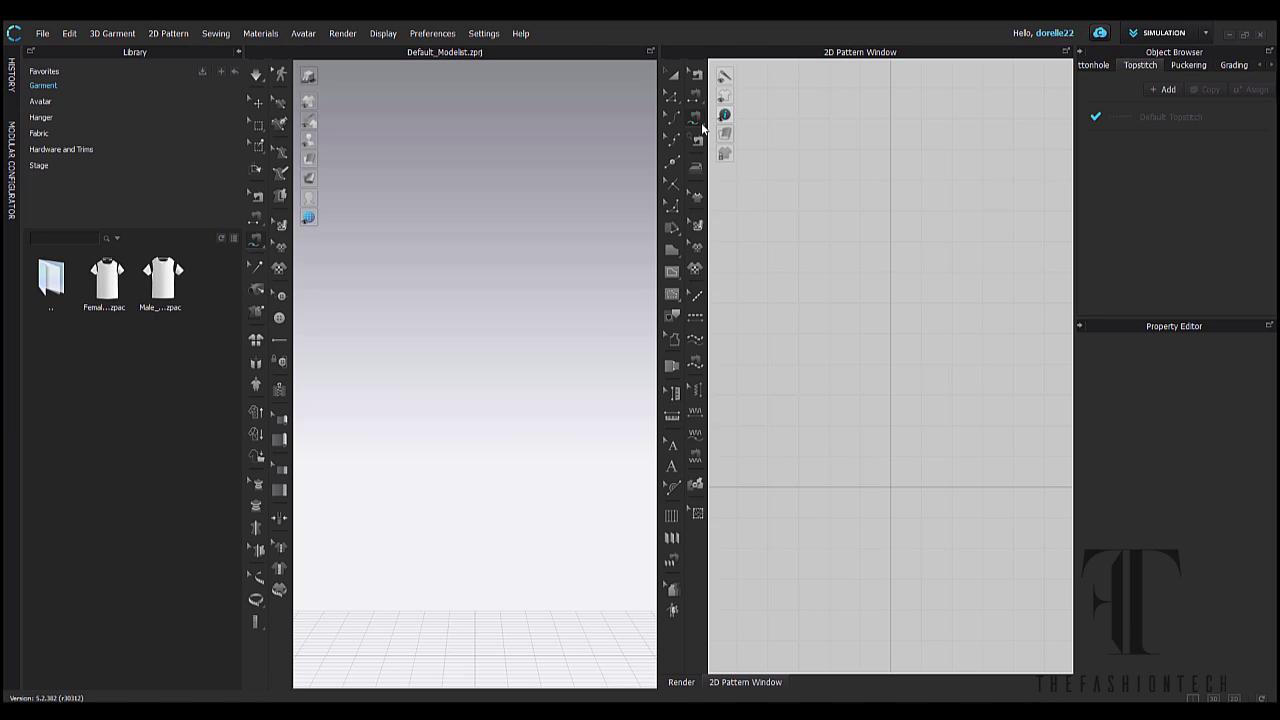
pyautogui.click(222, 34)
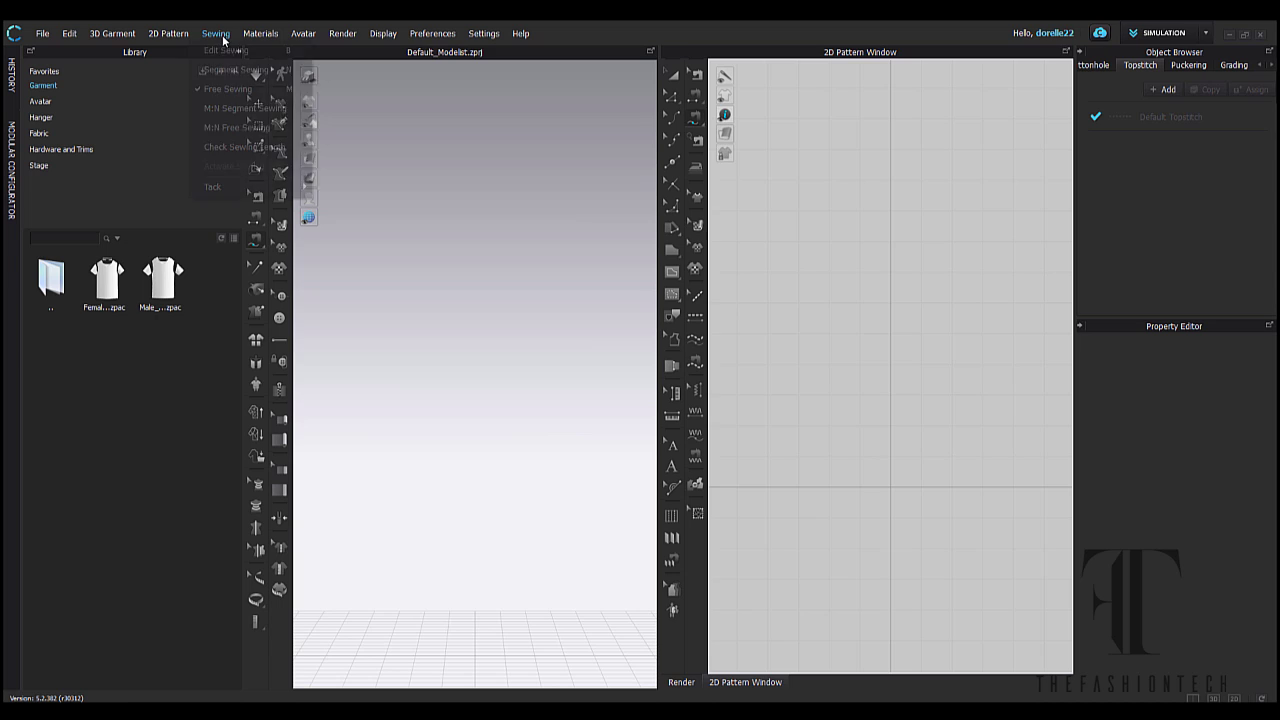
pyautogui.click(242, 107)
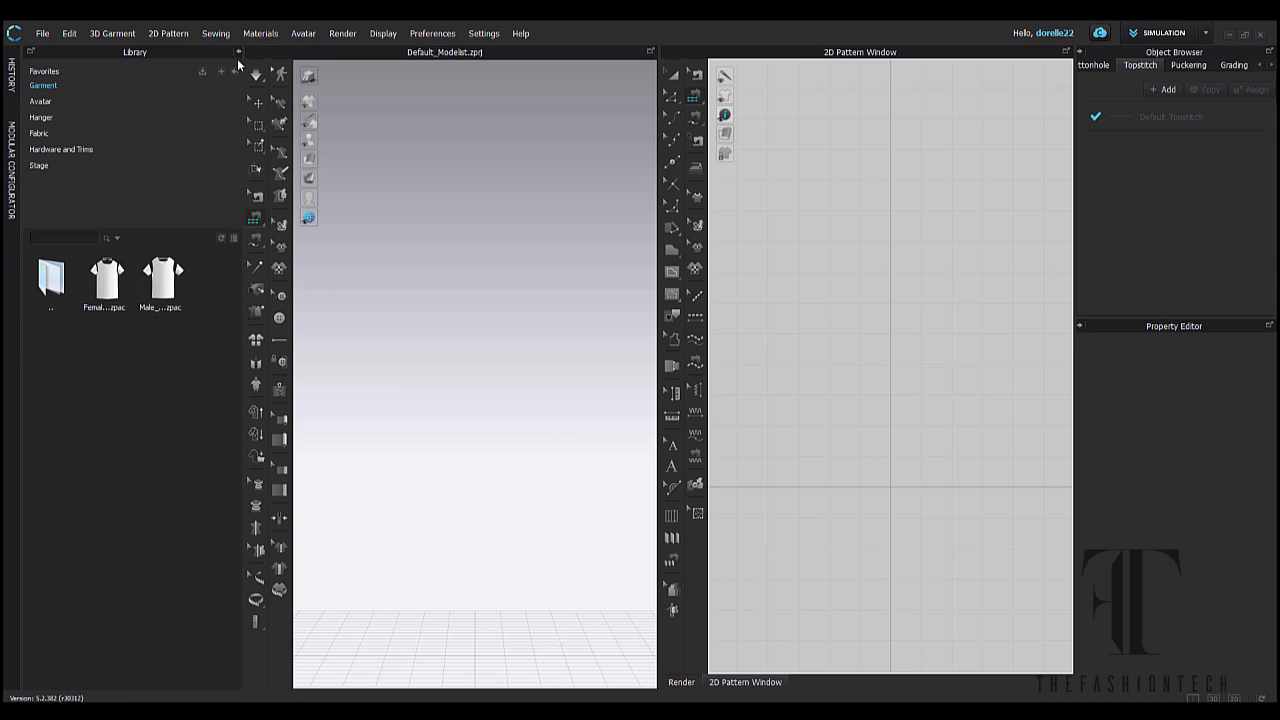
pyautogui.click(257, 219)
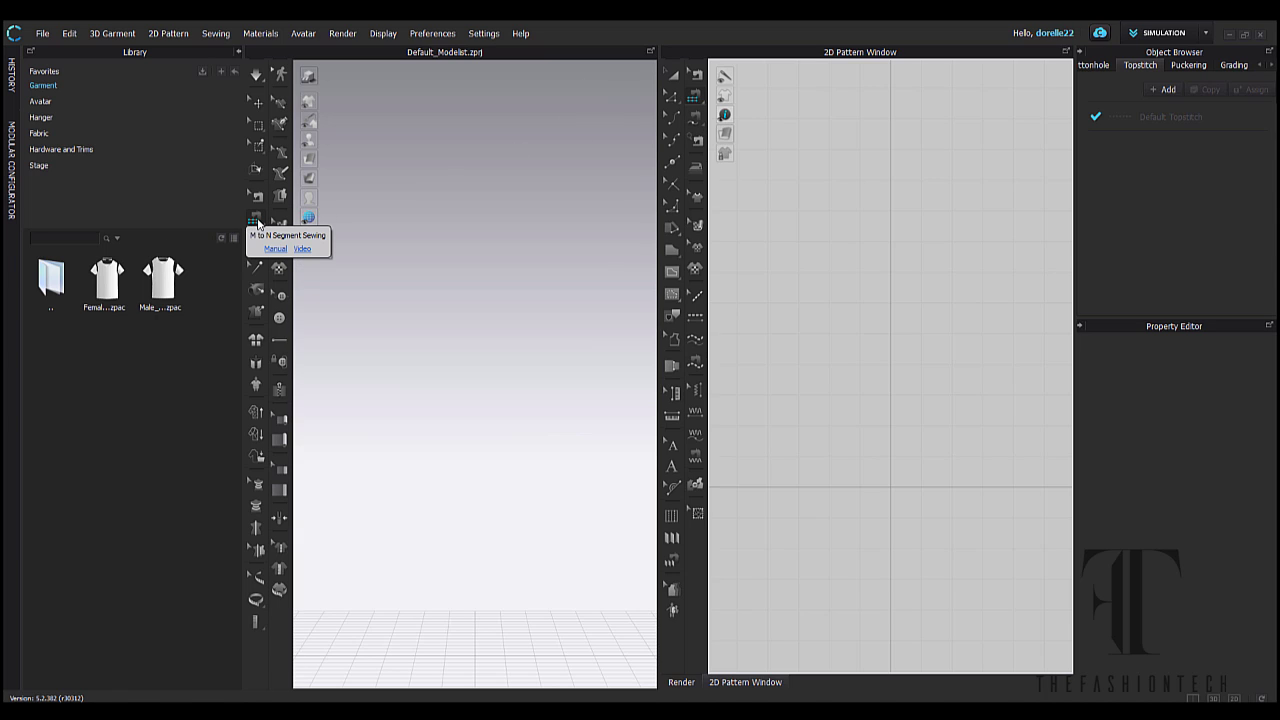
# Check sewing length, close that window, then switch to Tack > Tack on Avatar
pyautogui.click(215, 33)
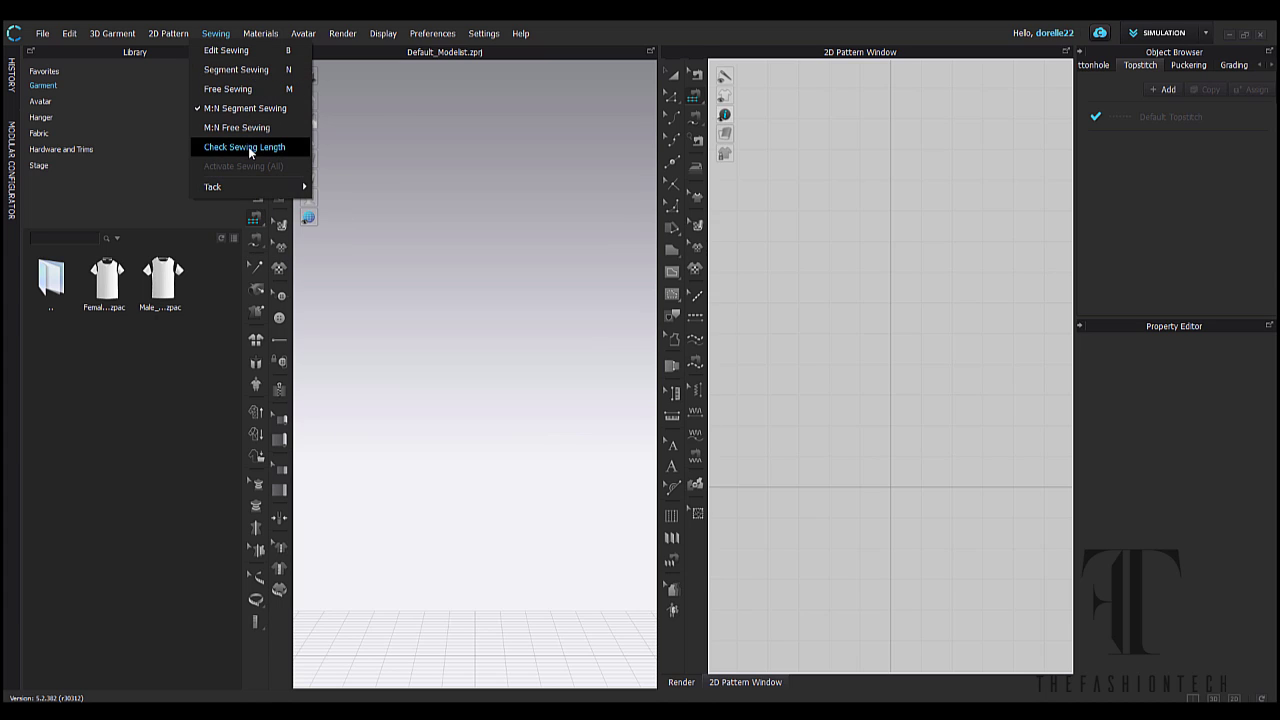
pyautogui.click(249, 147)
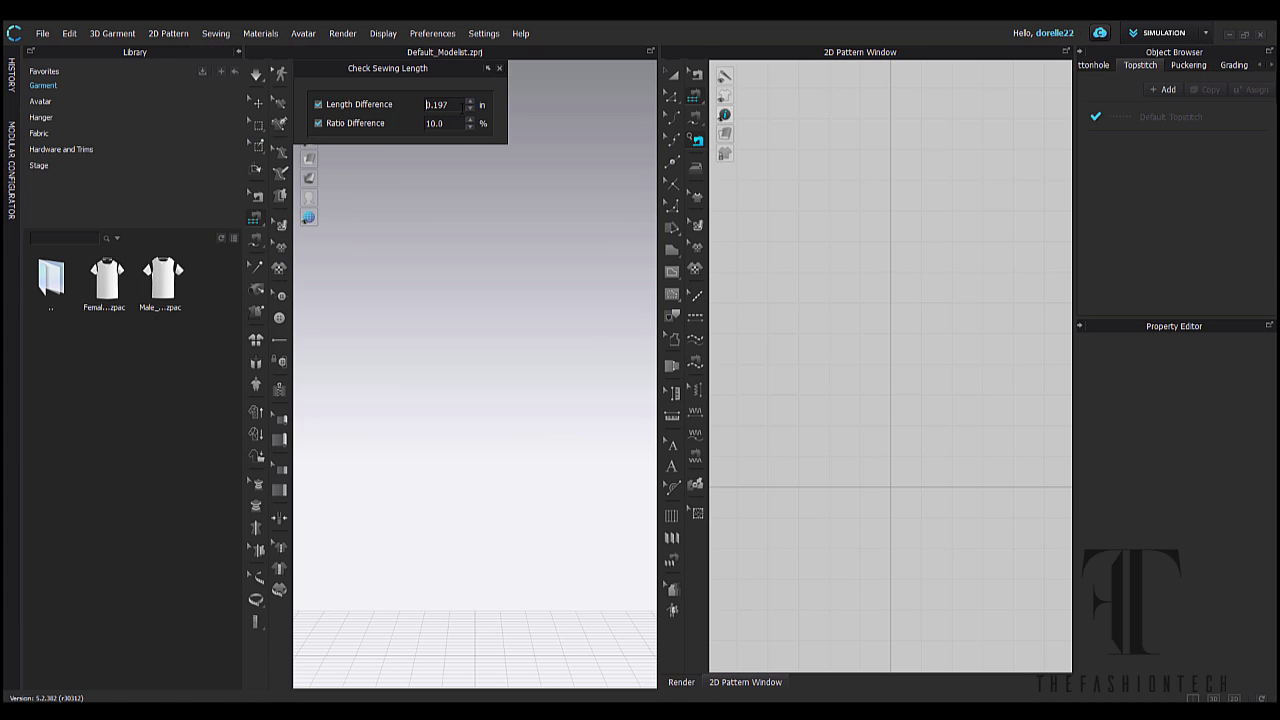
pyautogui.click(499, 69)
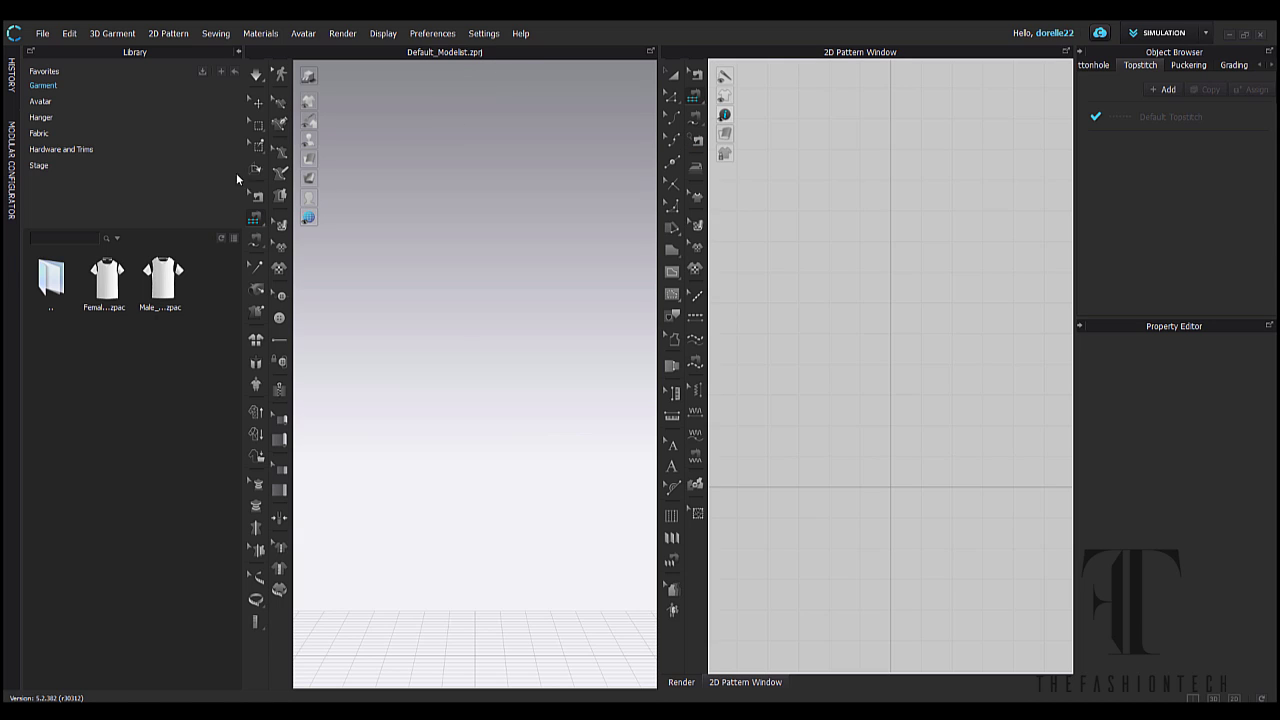
pyautogui.click(216, 33)
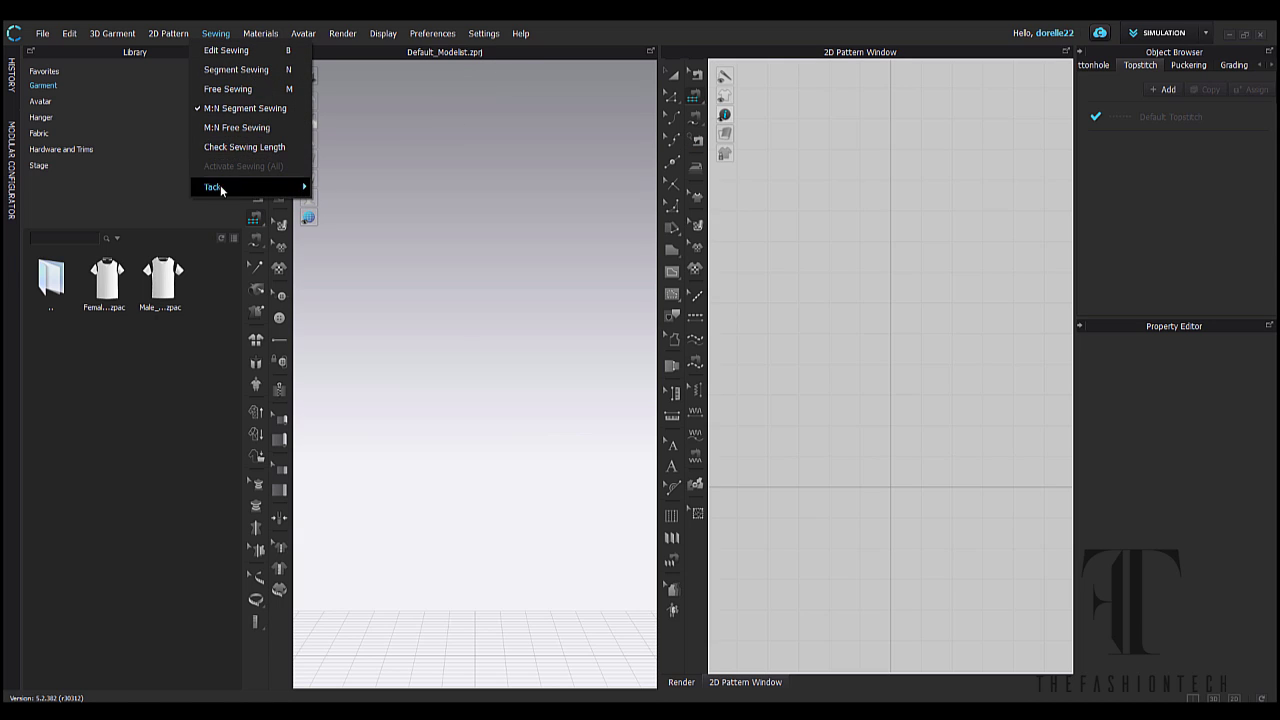
pyautogui.moveTo(221, 186)
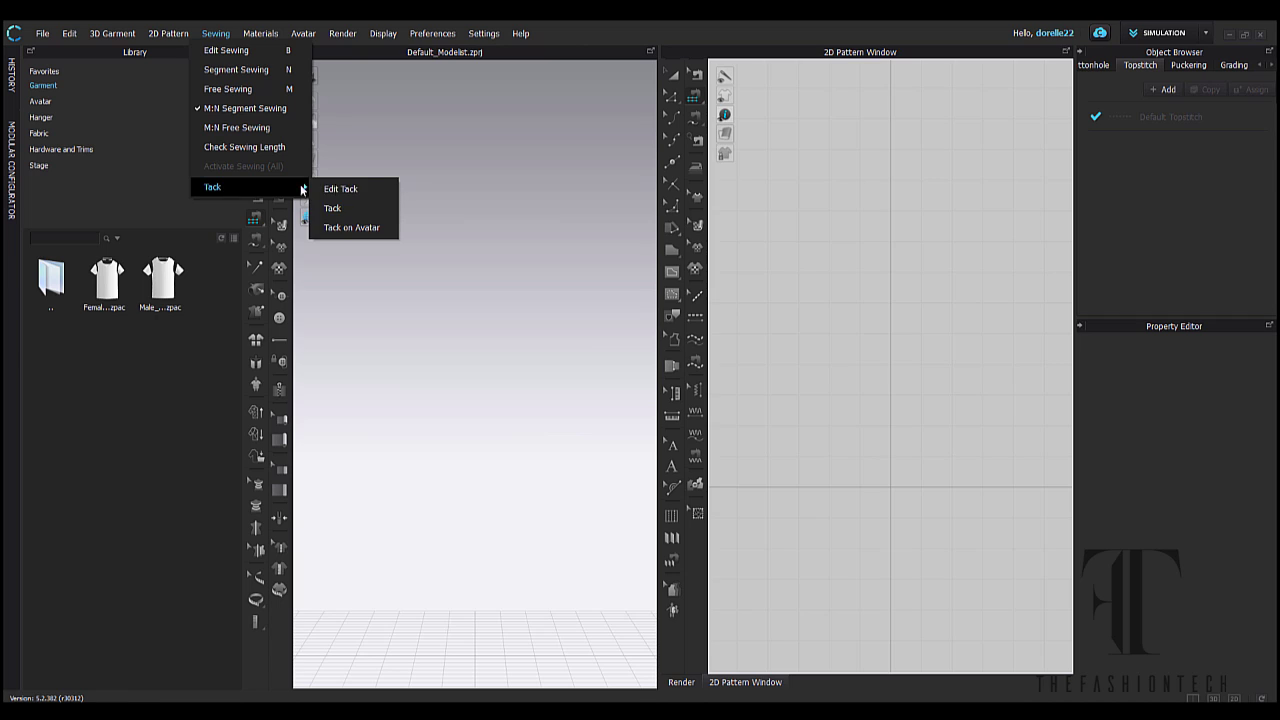
pyautogui.click(355, 228)
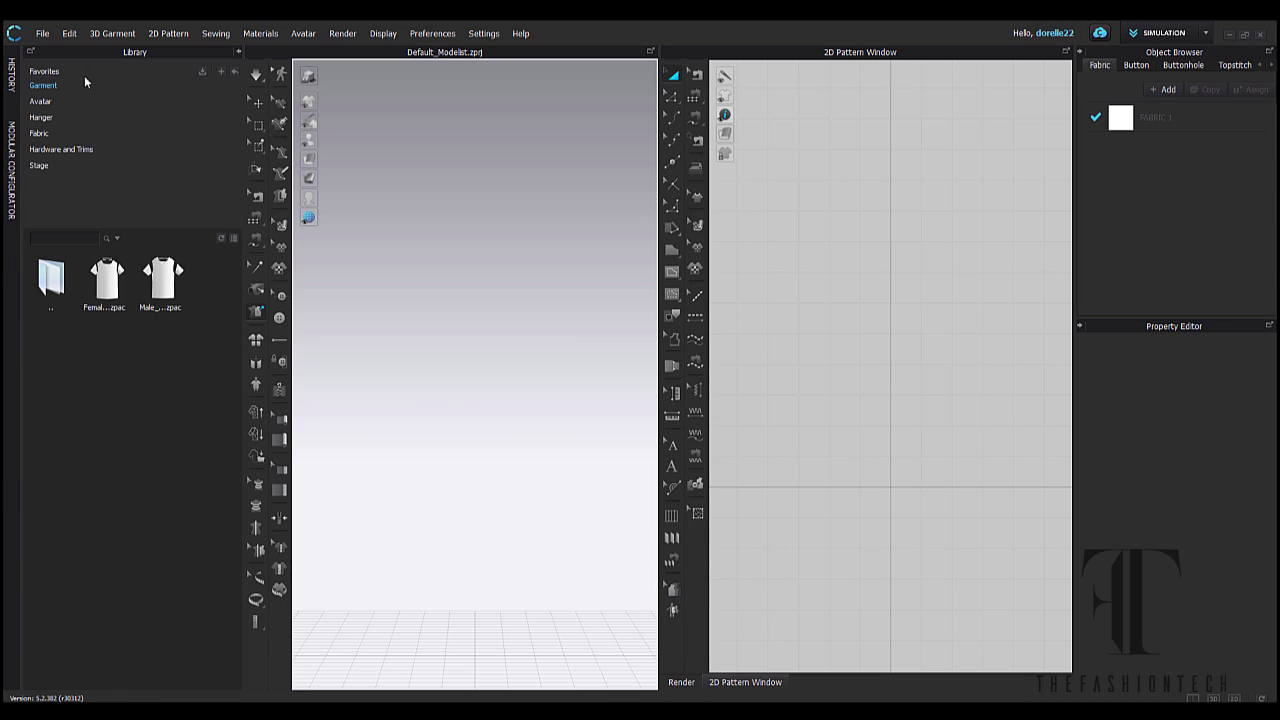
# Choose Edit 3D Pen, then switch to the Press tool from the 3D Garment menu
pyautogui.click(112, 33)
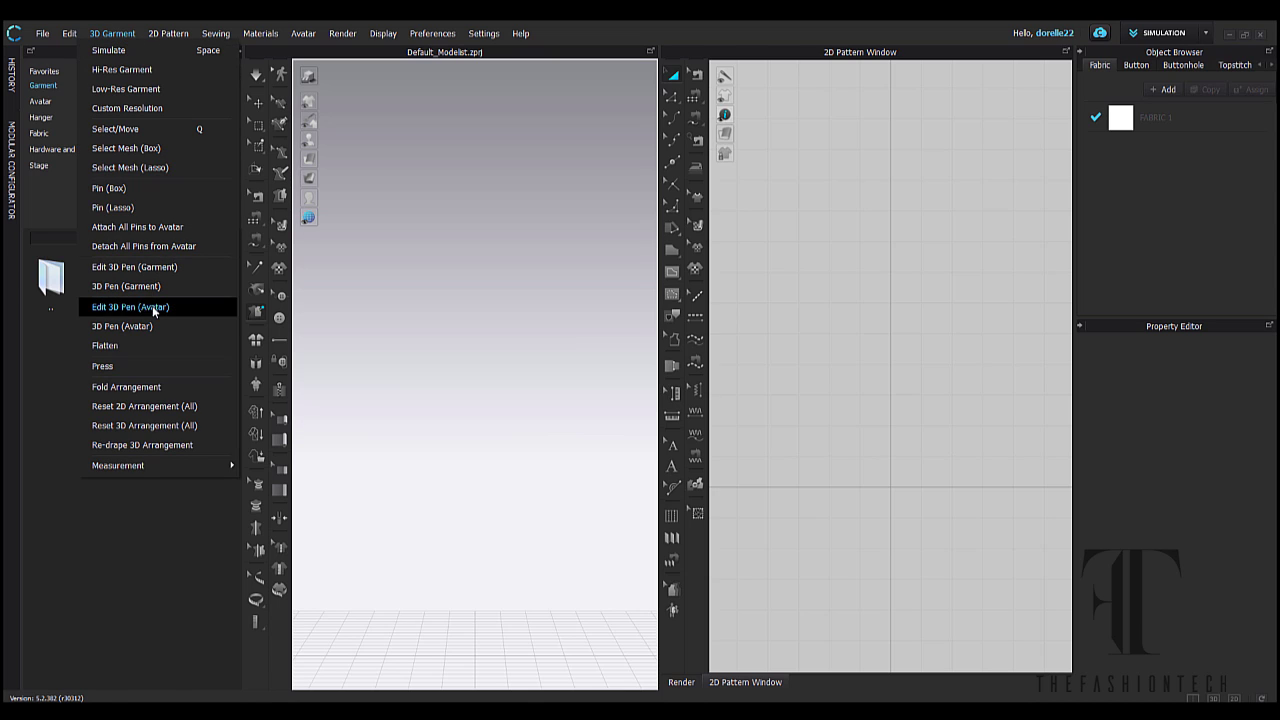
pyautogui.click(163, 272)
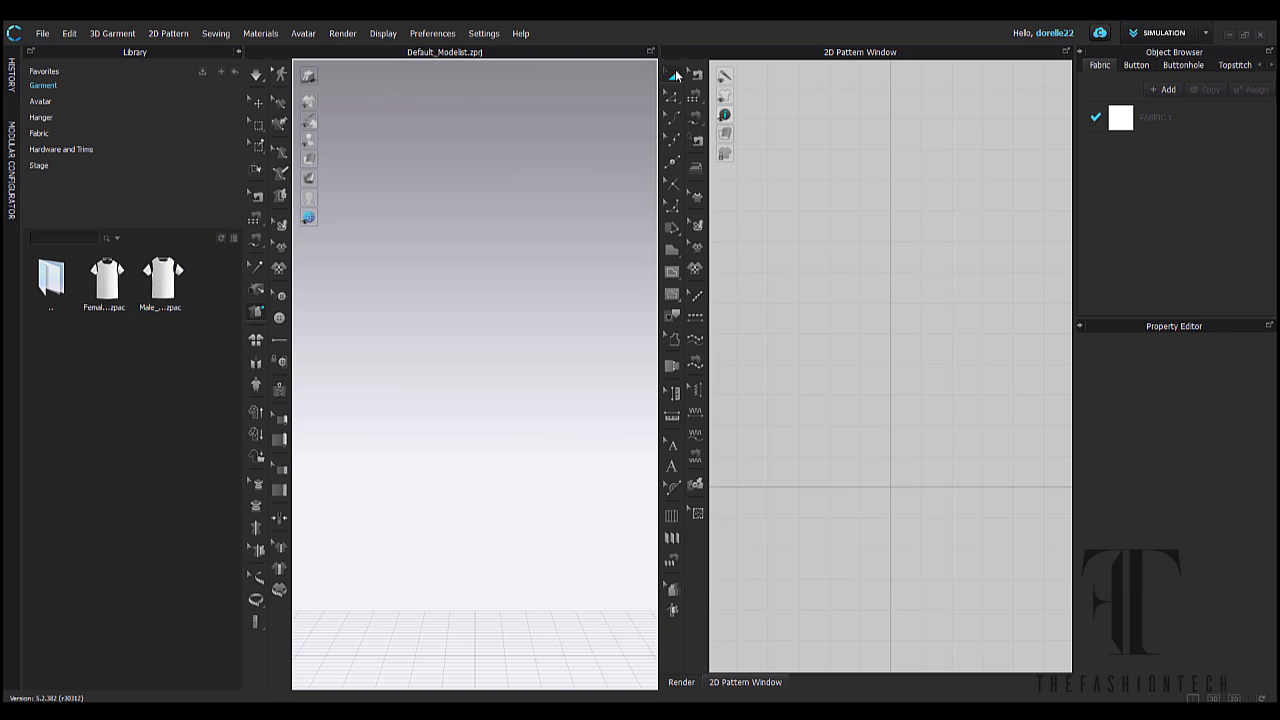
pyautogui.click(125, 36)
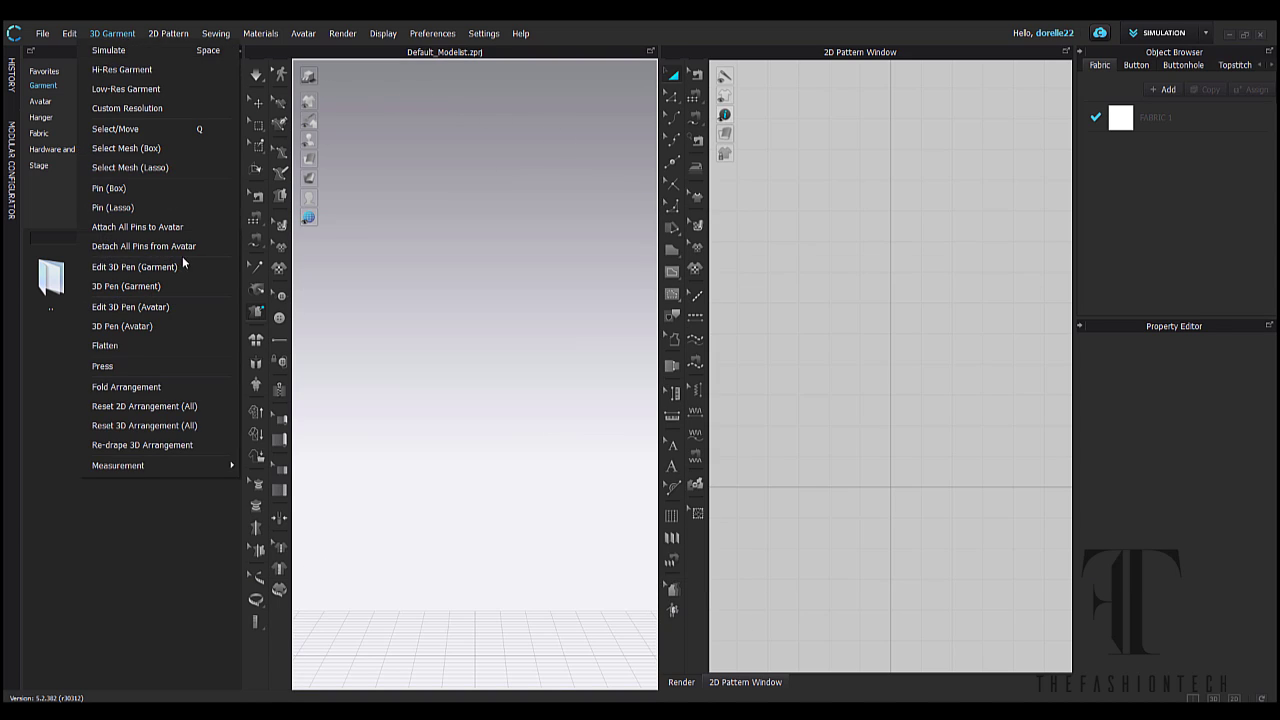
pyautogui.click(169, 369)
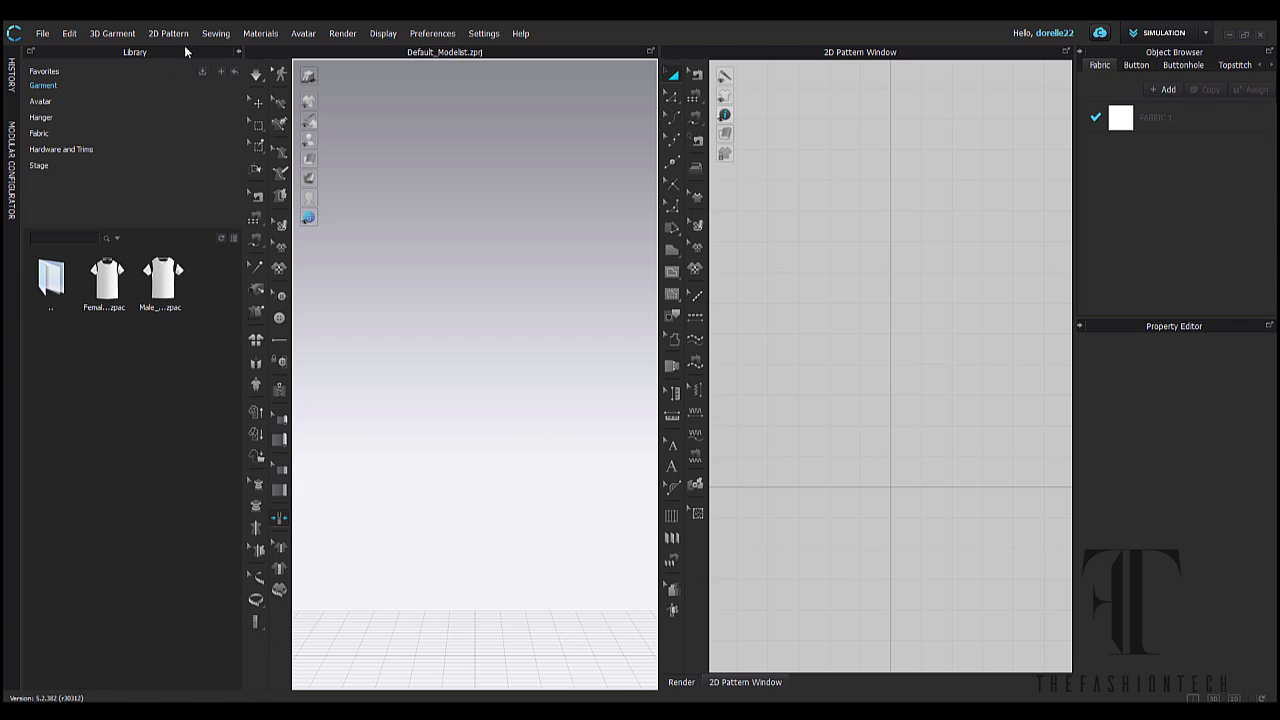
# Open the Materials menu and pick the Zipper tool
pyautogui.click(261, 35)
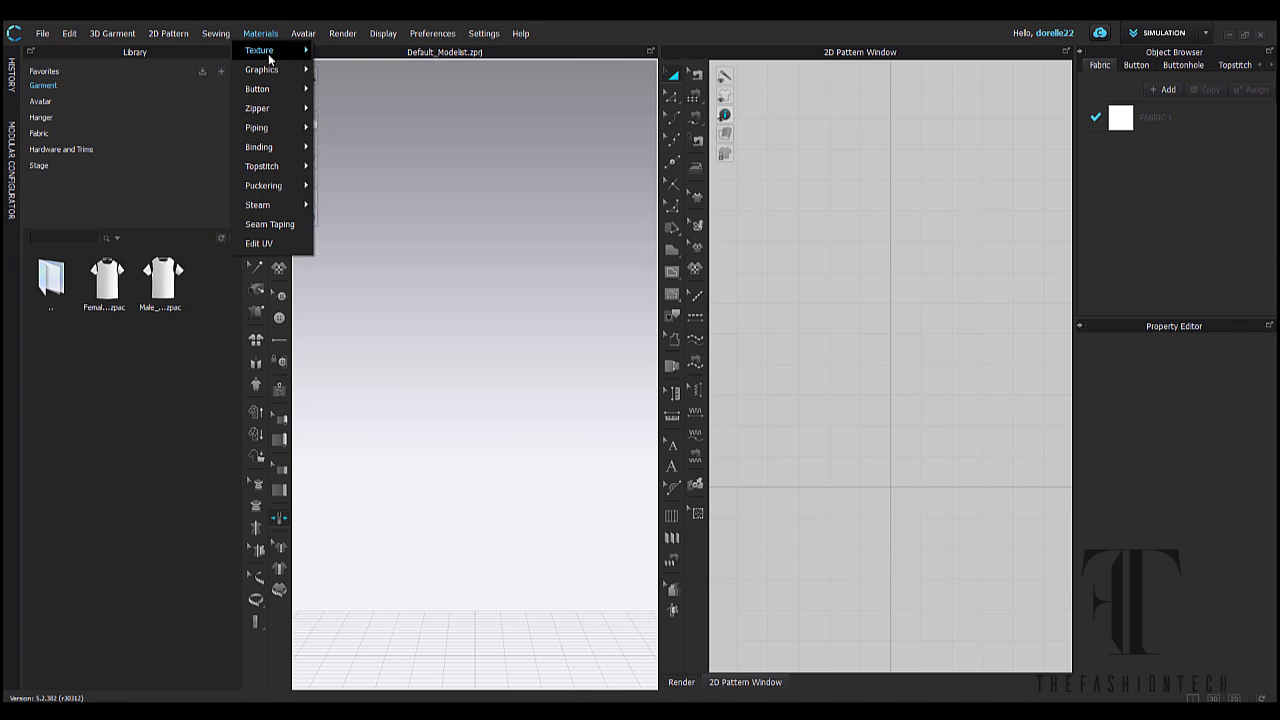
pyautogui.moveTo(270, 52)
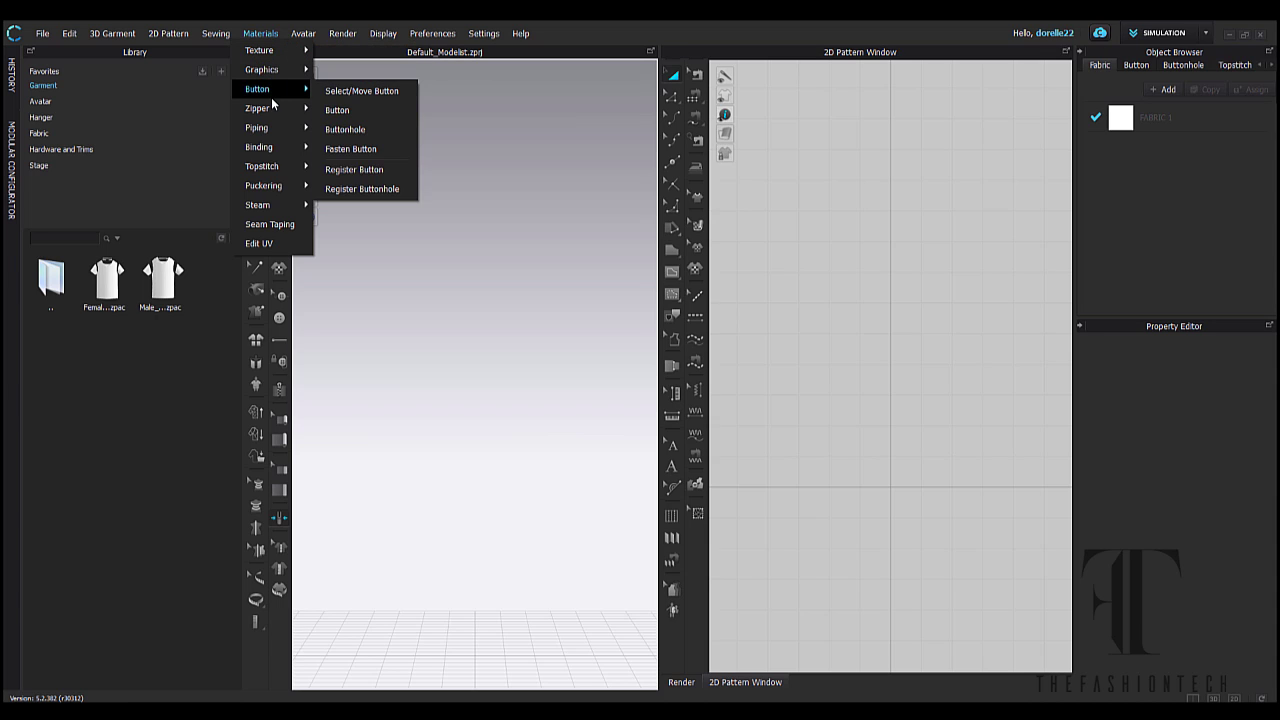
pyautogui.moveTo(270, 116)
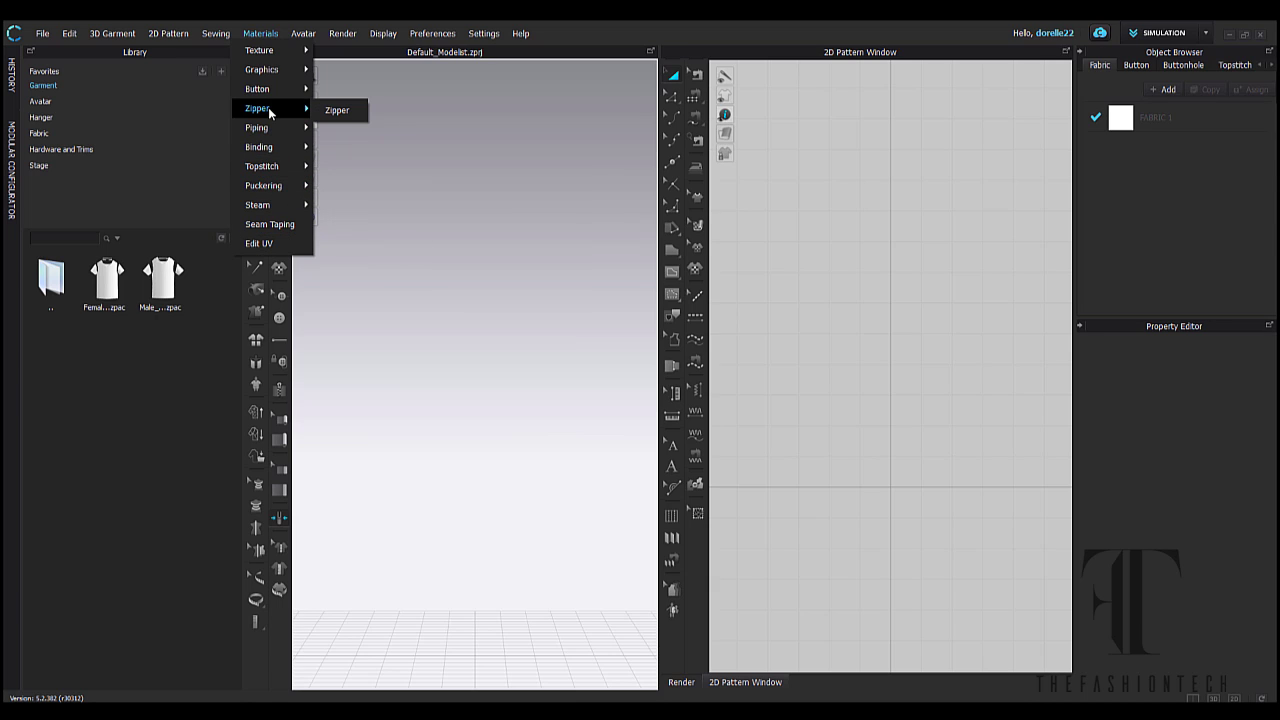
pyautogui.click(340, 110)
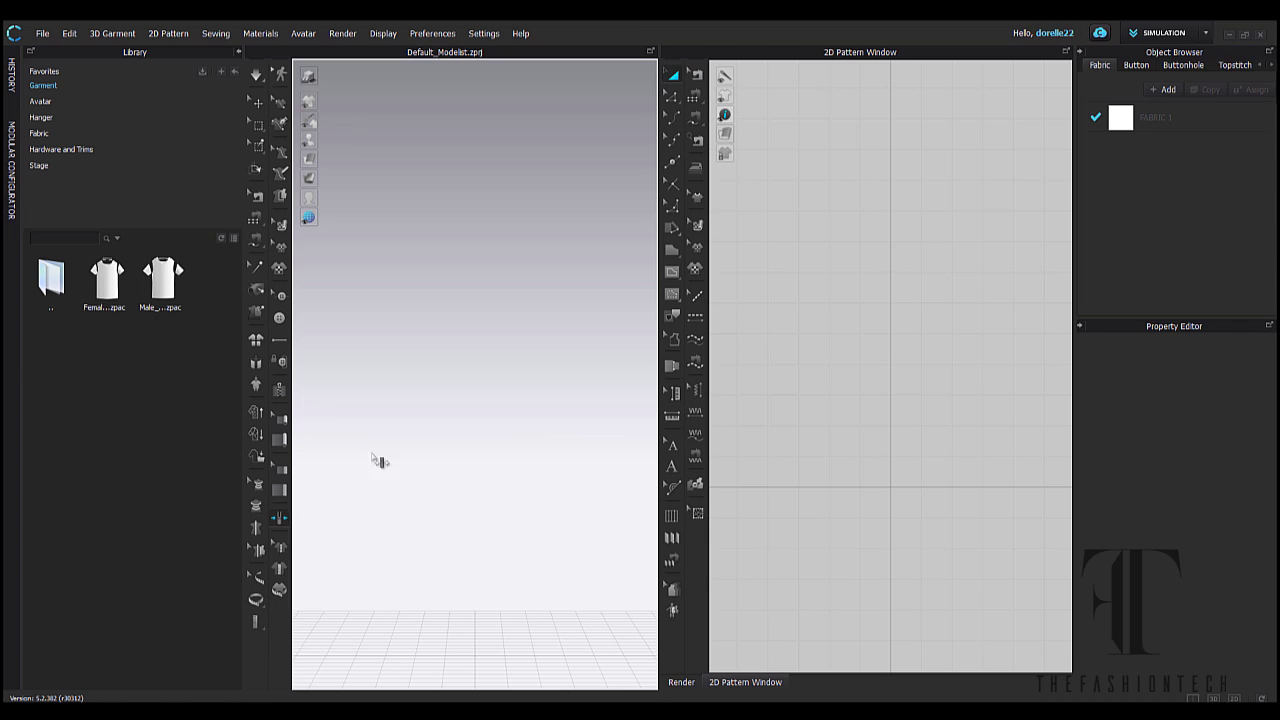
pyautogui.click(278, 391)
# Choose Edit Topstitch, then browse across the Render and Avatar menus to Display
pyautogui.click(252, 35)
pyautogui.moveTo(278, 168)
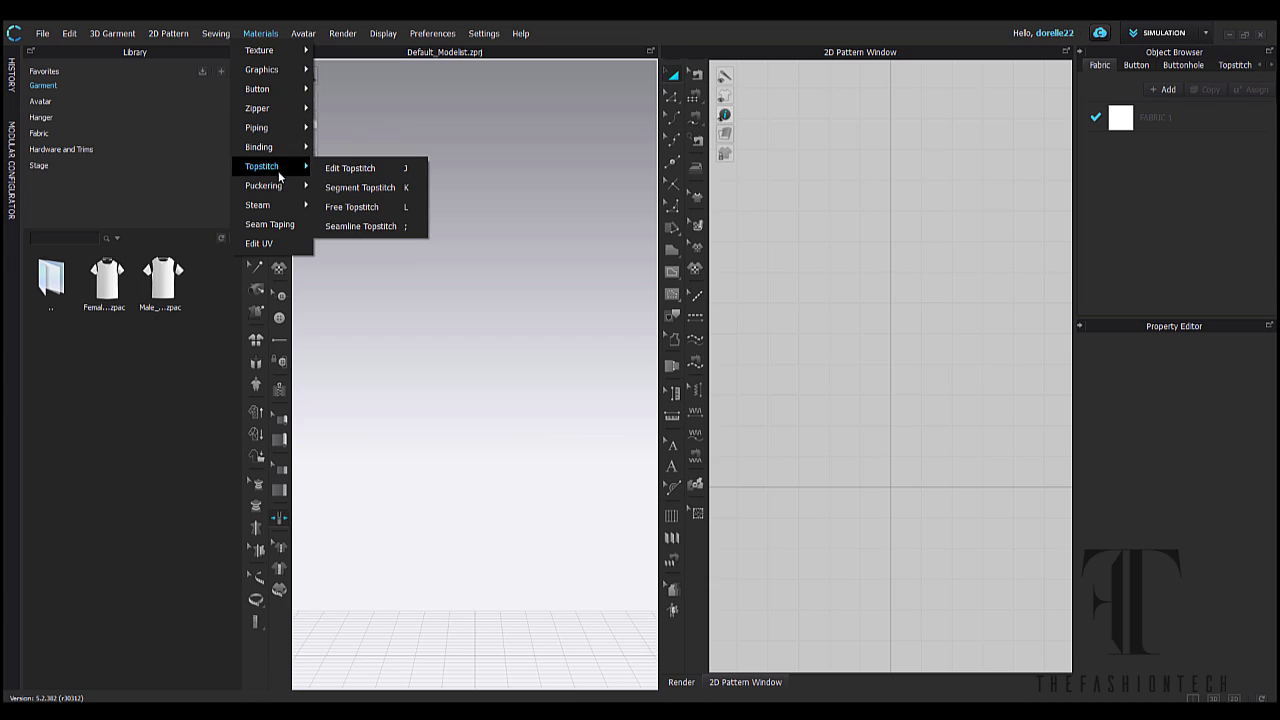
pyautogui.click(350, 168)
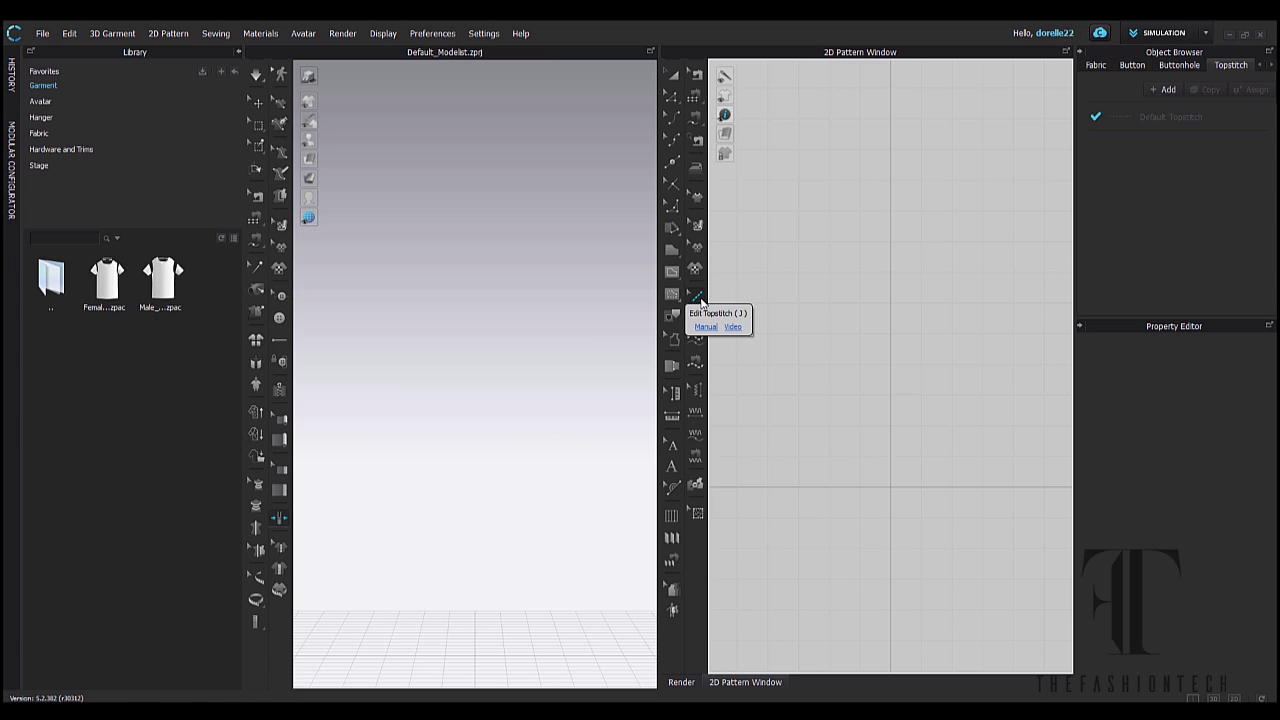
pyautogui.click(274, 37)
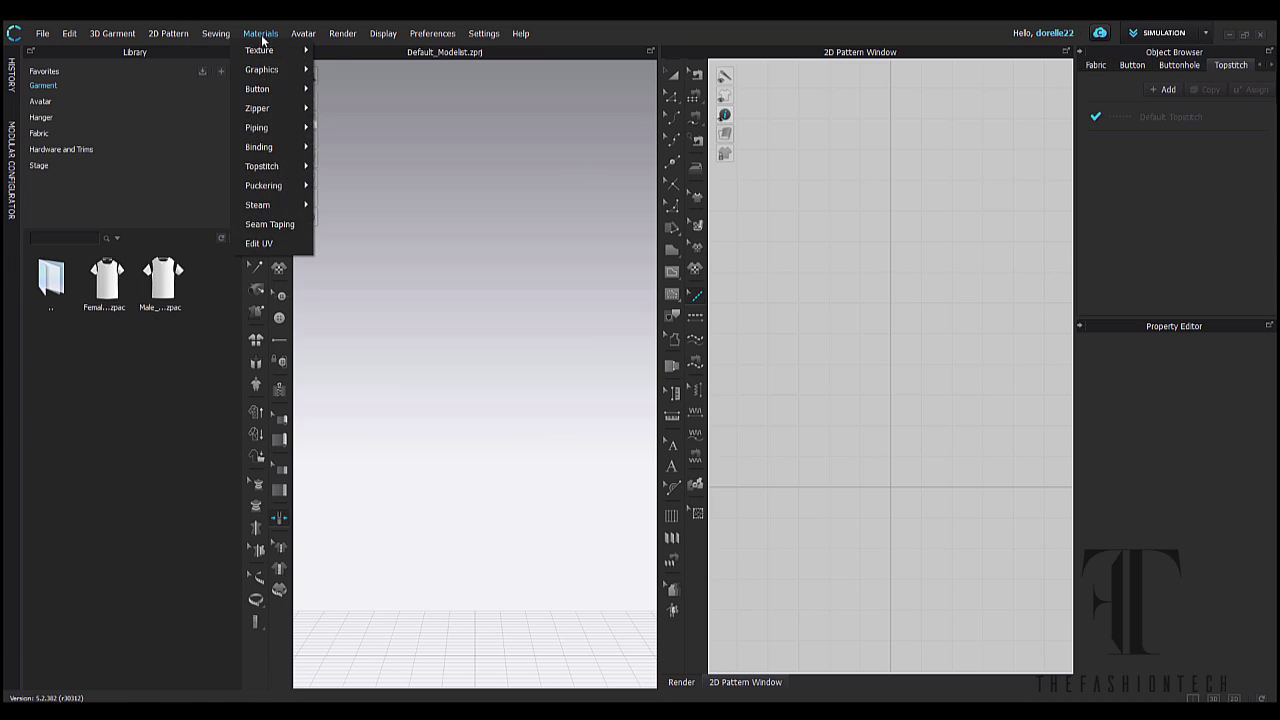
pyautogui.moveTo(303, 35)
pyautogui.moveTo(349, 35)
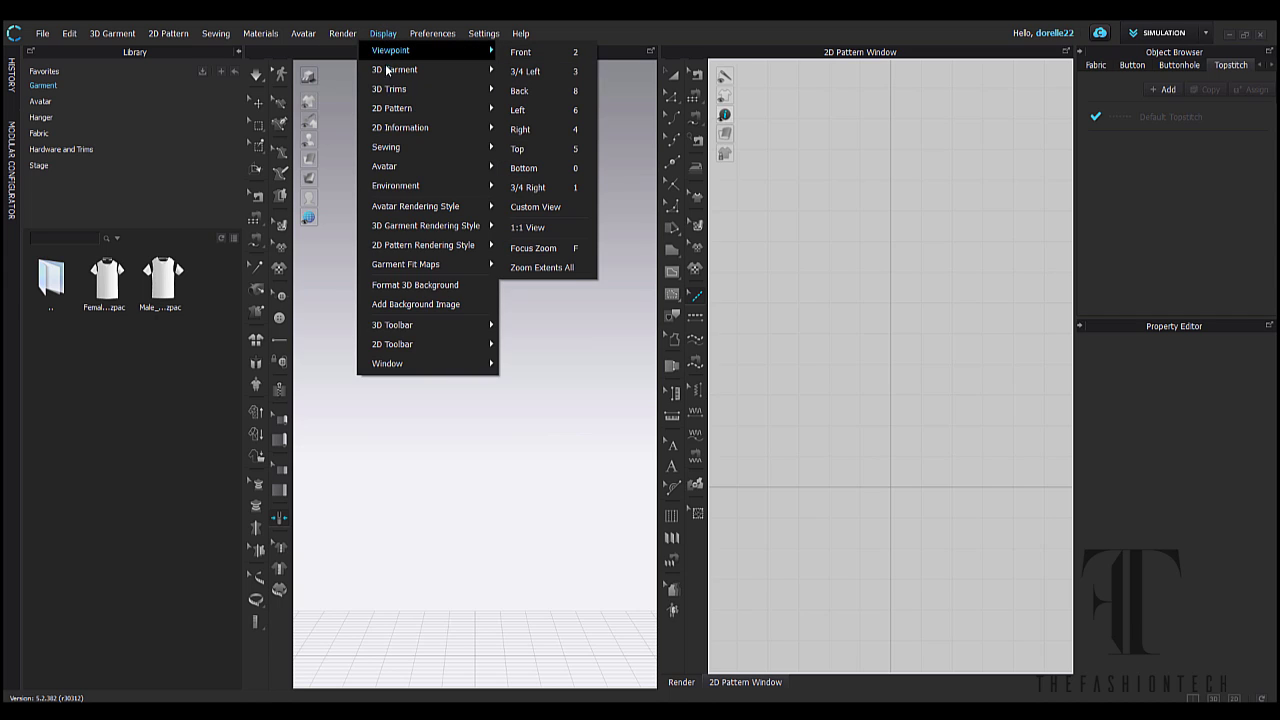
# Look over the Display menu's Viewpoint, 3D Toolbar and Window submenus, then close the menu
pyautogui.moveTo(387, 96)
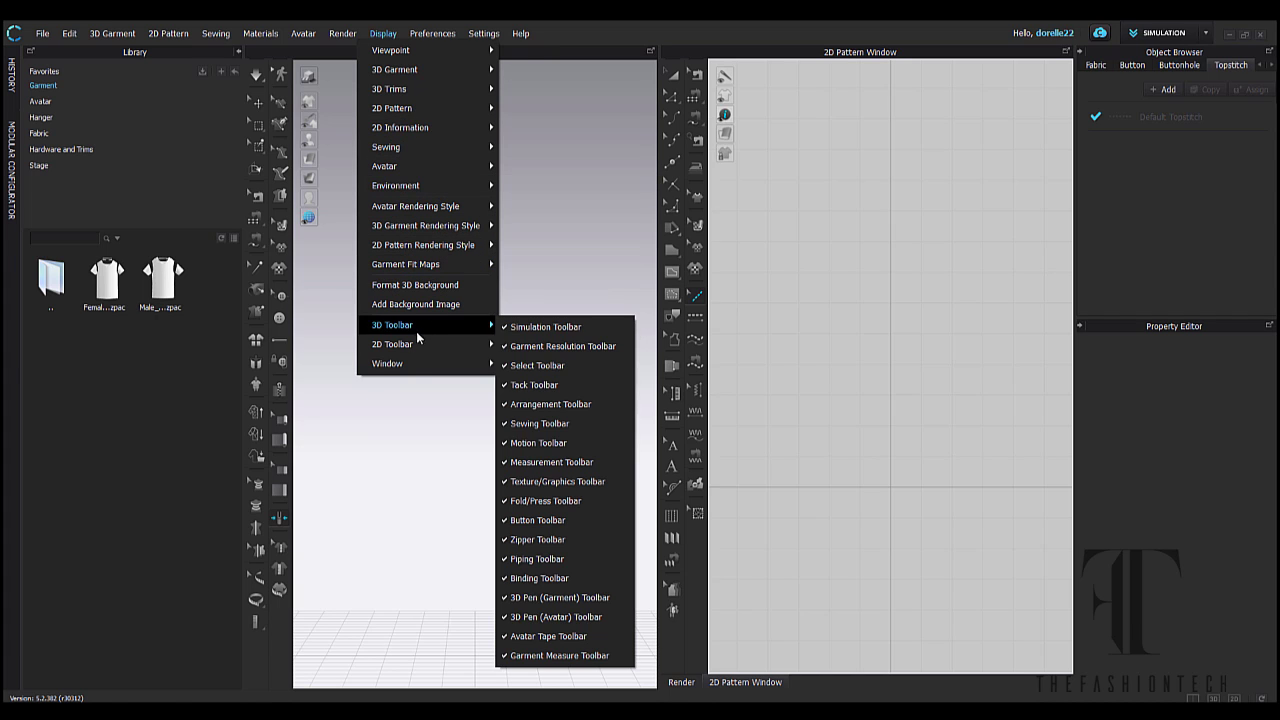
pyautogui.moveTo(410, 368)
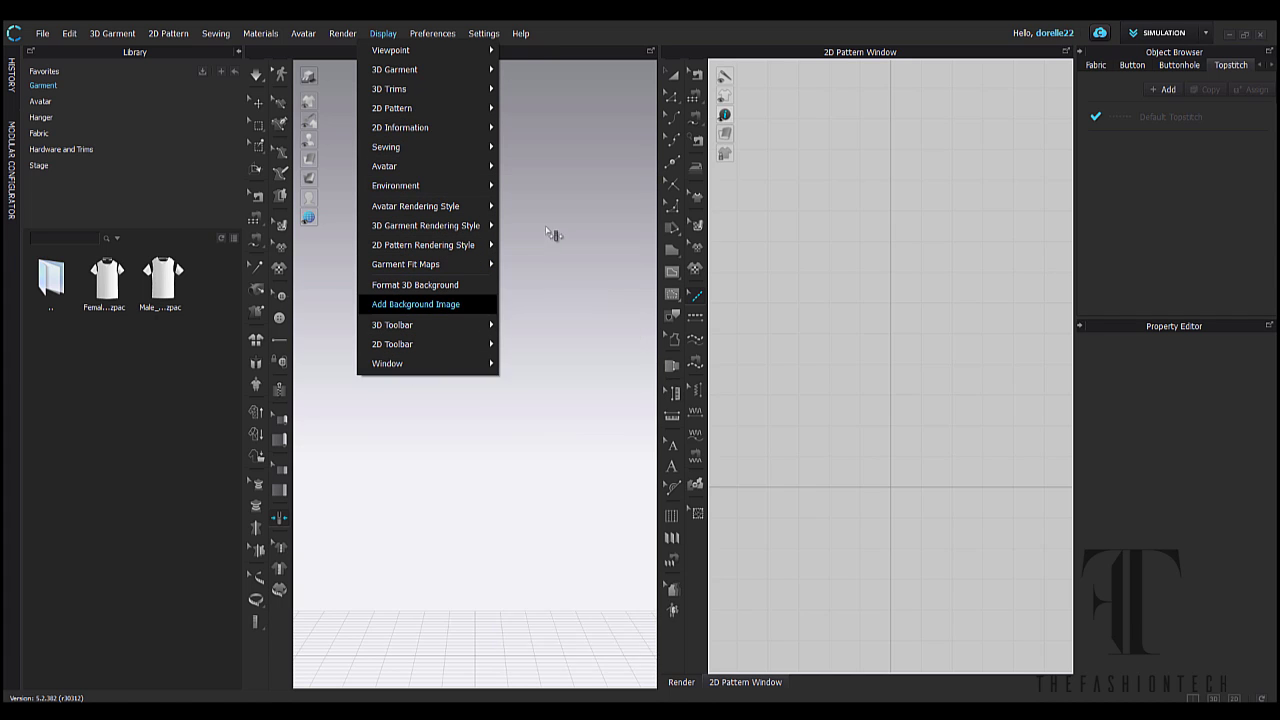
pyautogui.click(599, 34)
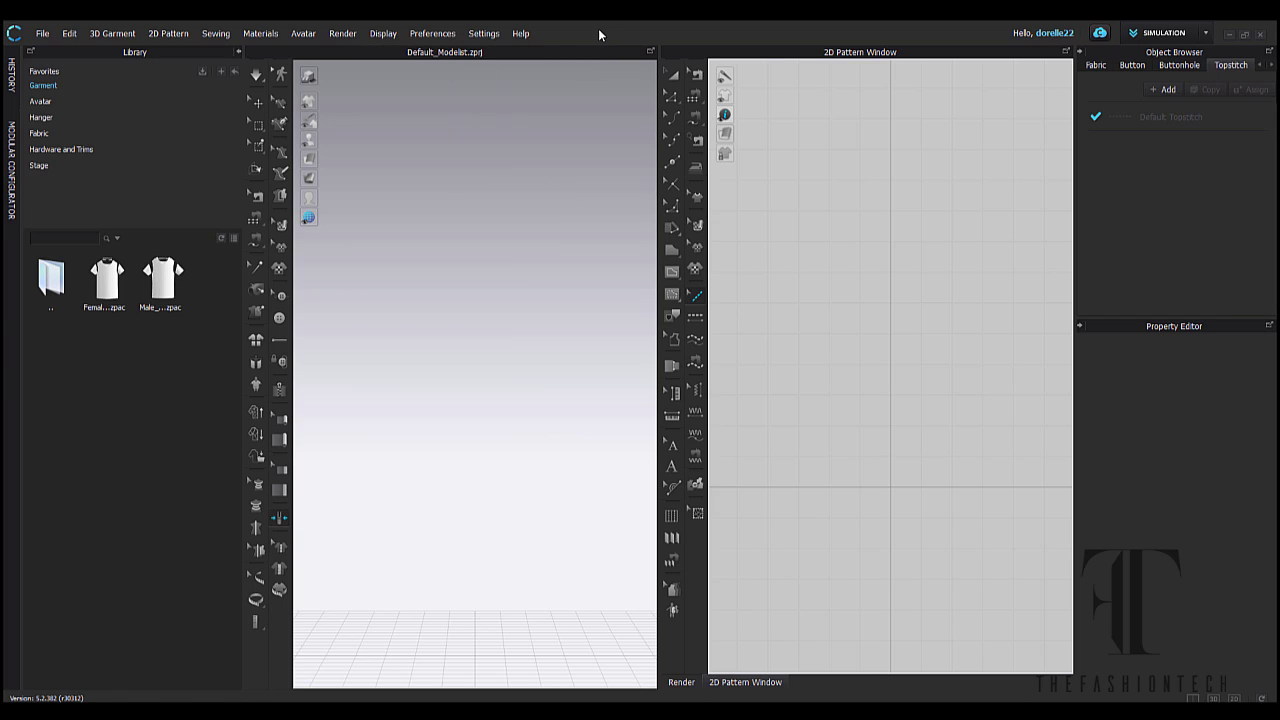
# Cycle the toolbar sewing flyouts through Segment and M:N Segment Sewing, ending on M:N Free Sewing
pyautogui.click(259, 221)
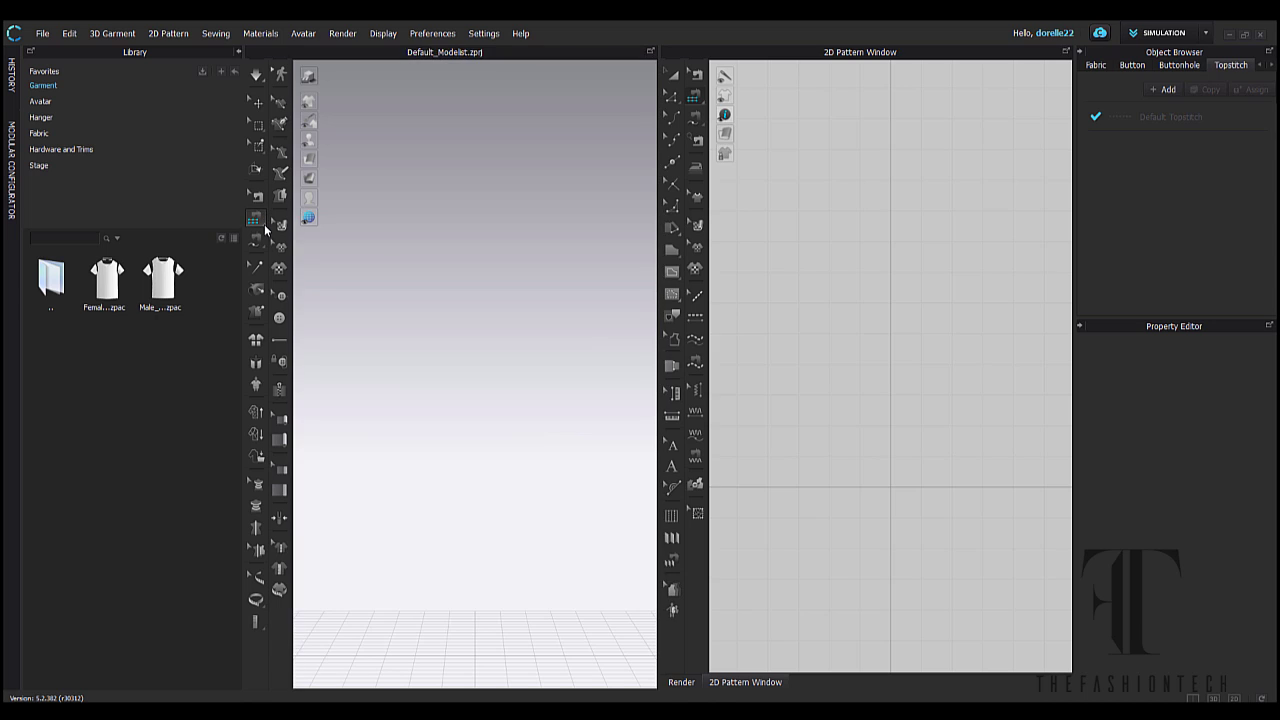
pyautogui.click(264, 224)
pyautogui.click(282, 221)
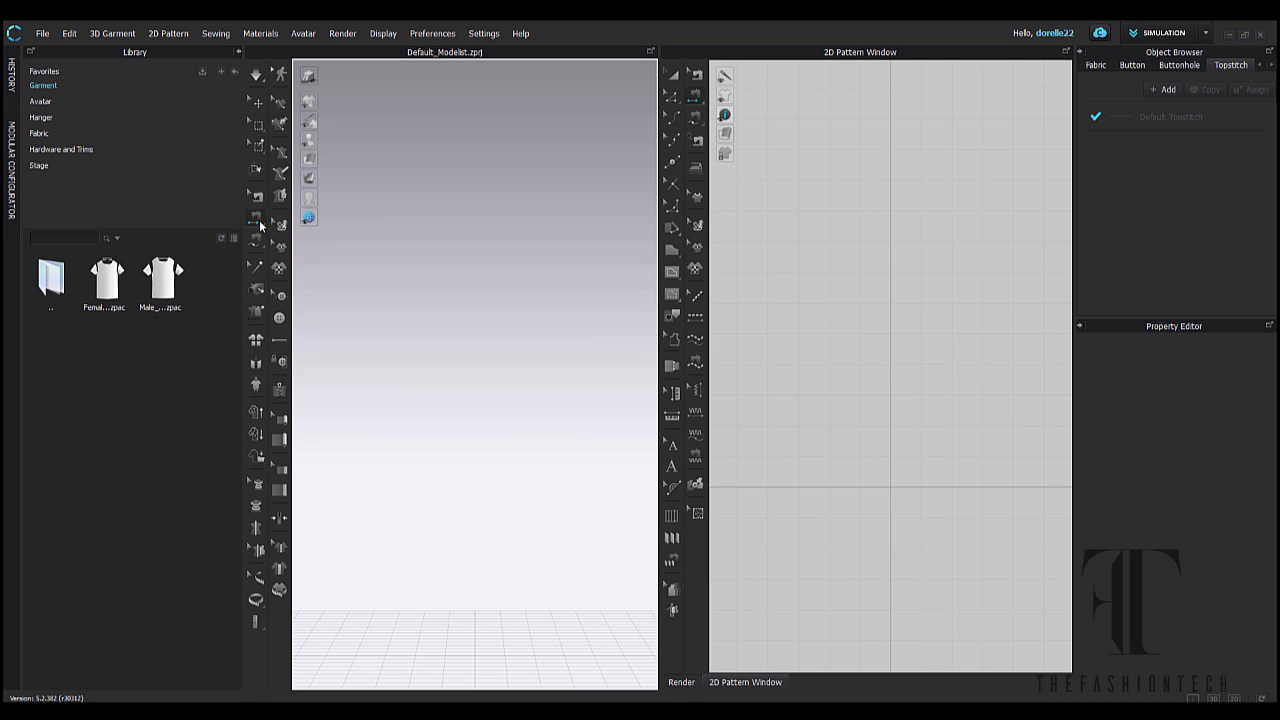
pyautogui.click(258, 220)
pyautogui.click(282, 243)
pyautogui.click(258, 222)
pyautogui.click(279, 224)
pyautogui.click(261, 251)
pyautogui.click(290, 260)
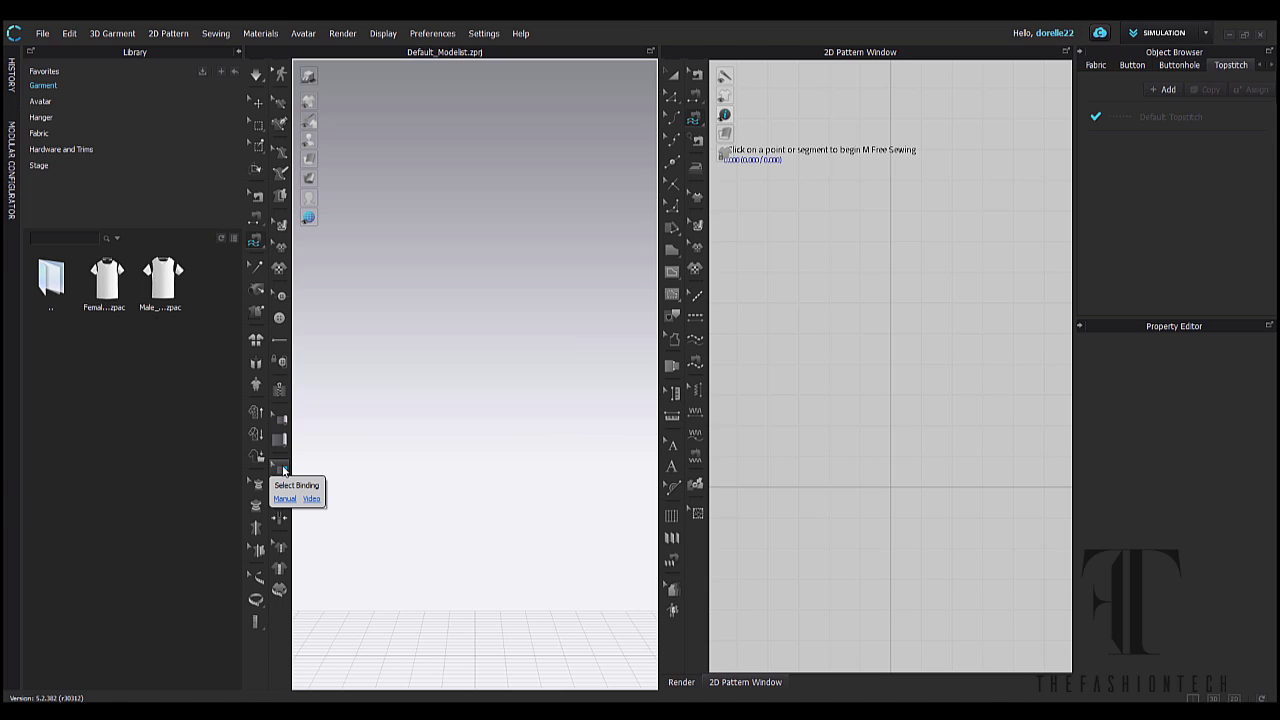
pyautogui.click(256, 600)
pyautogui.click(256, 313)
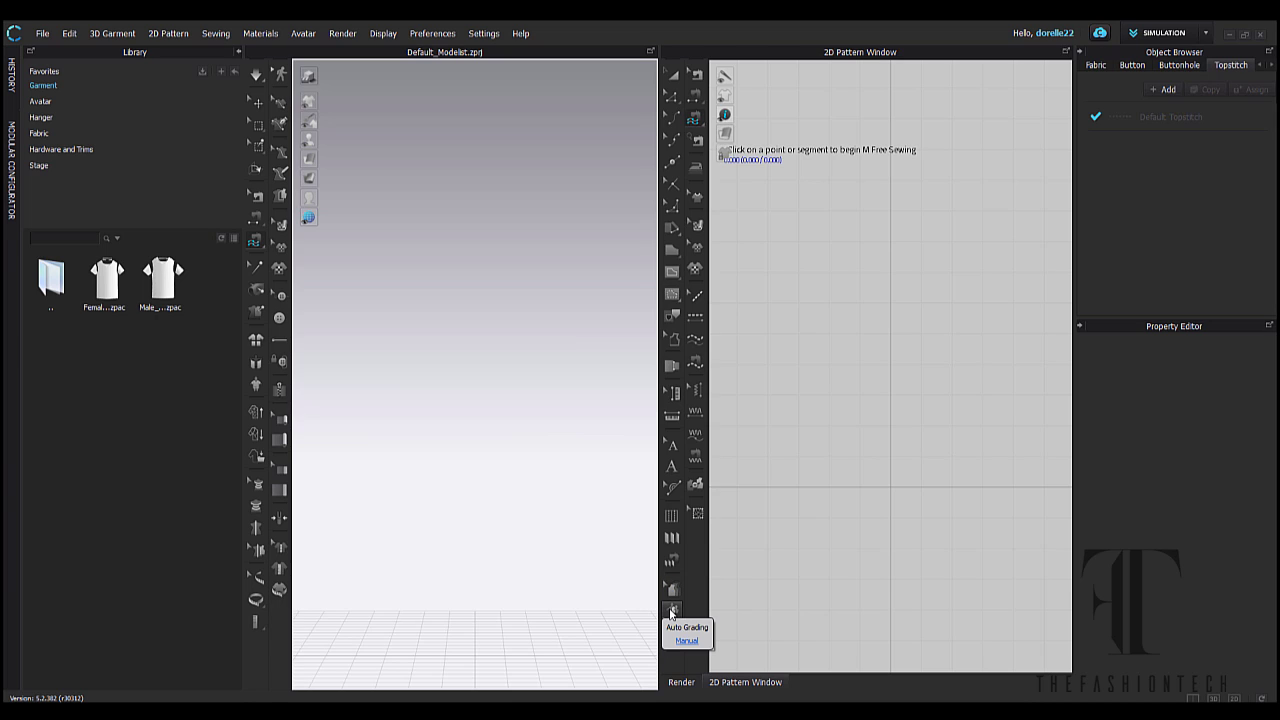
pyautogui.click(669, 557)
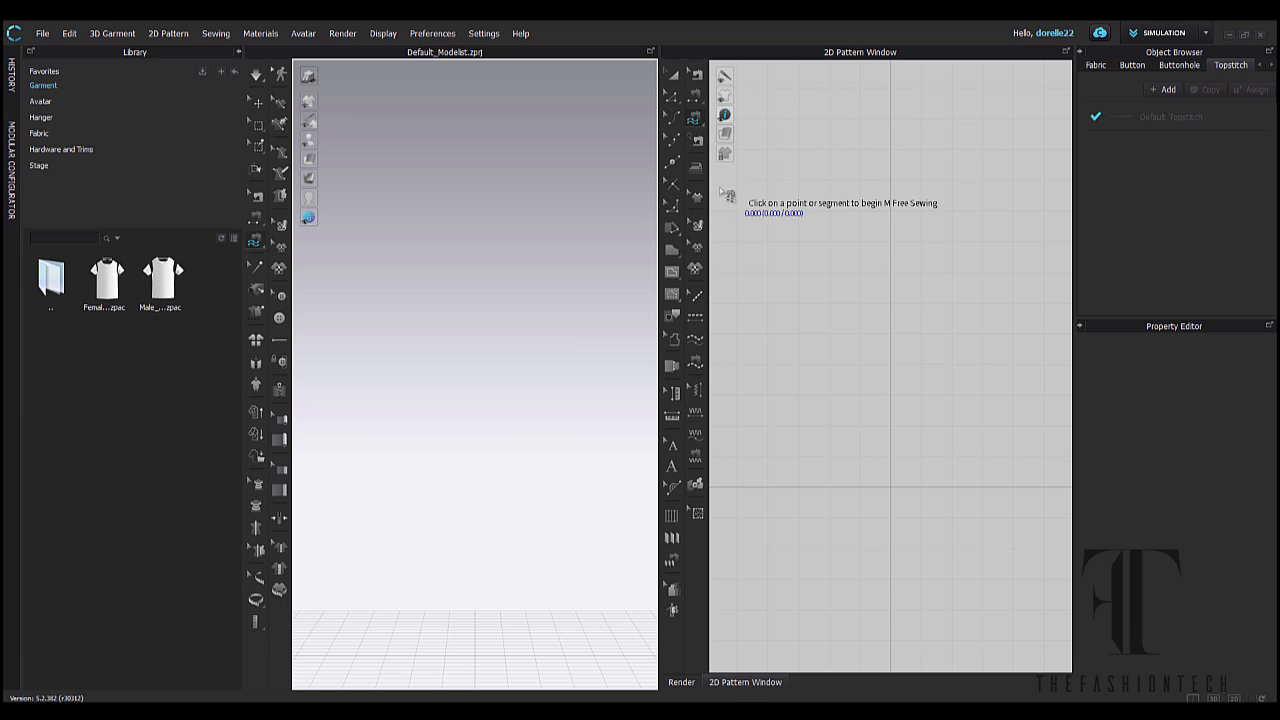
# Switch the 2D sewing tools from M:N to regular Free Sewing and Segment Sewing
pyautogui.click(704, 125)
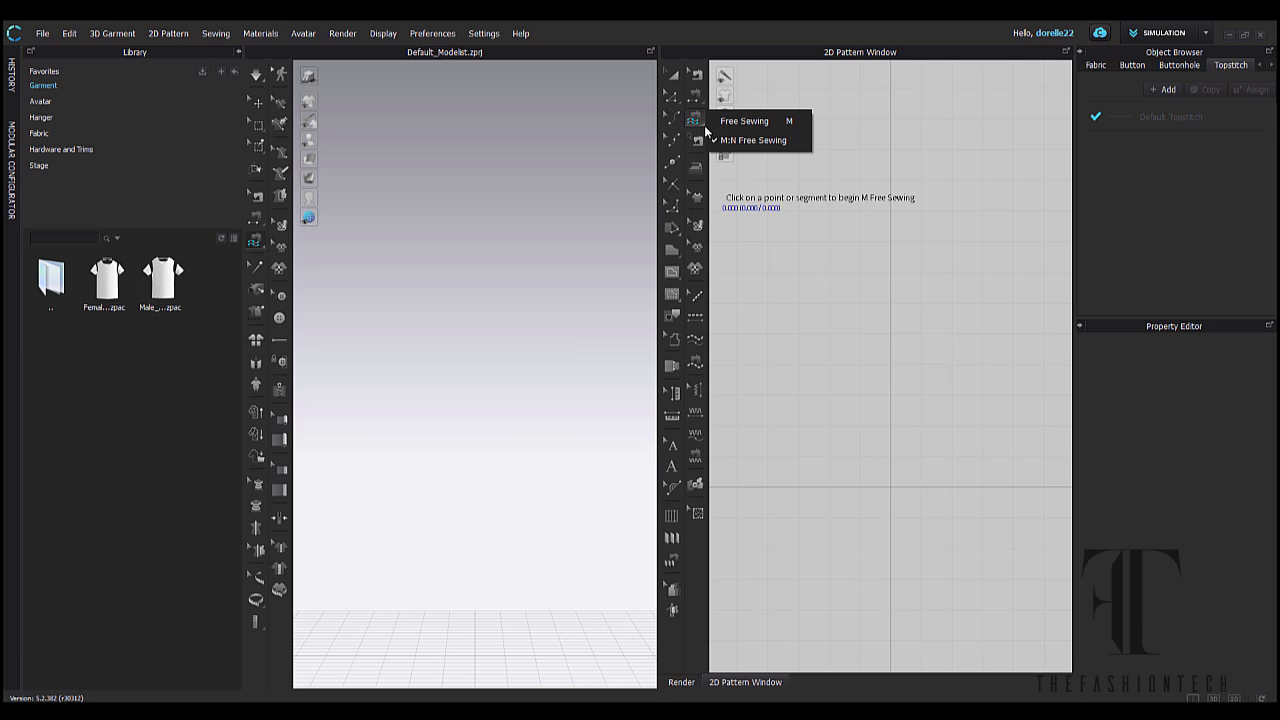
pyautogui.click(740, 121)
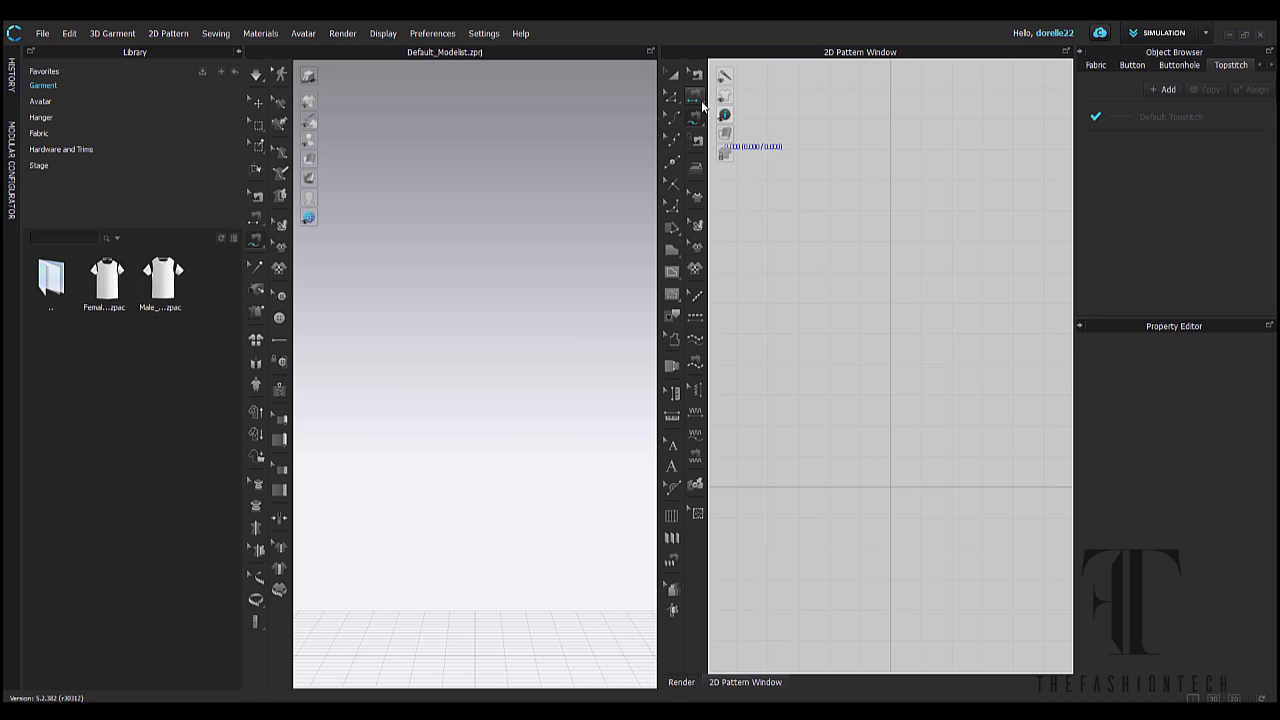
pyautogui.click(701, 100)
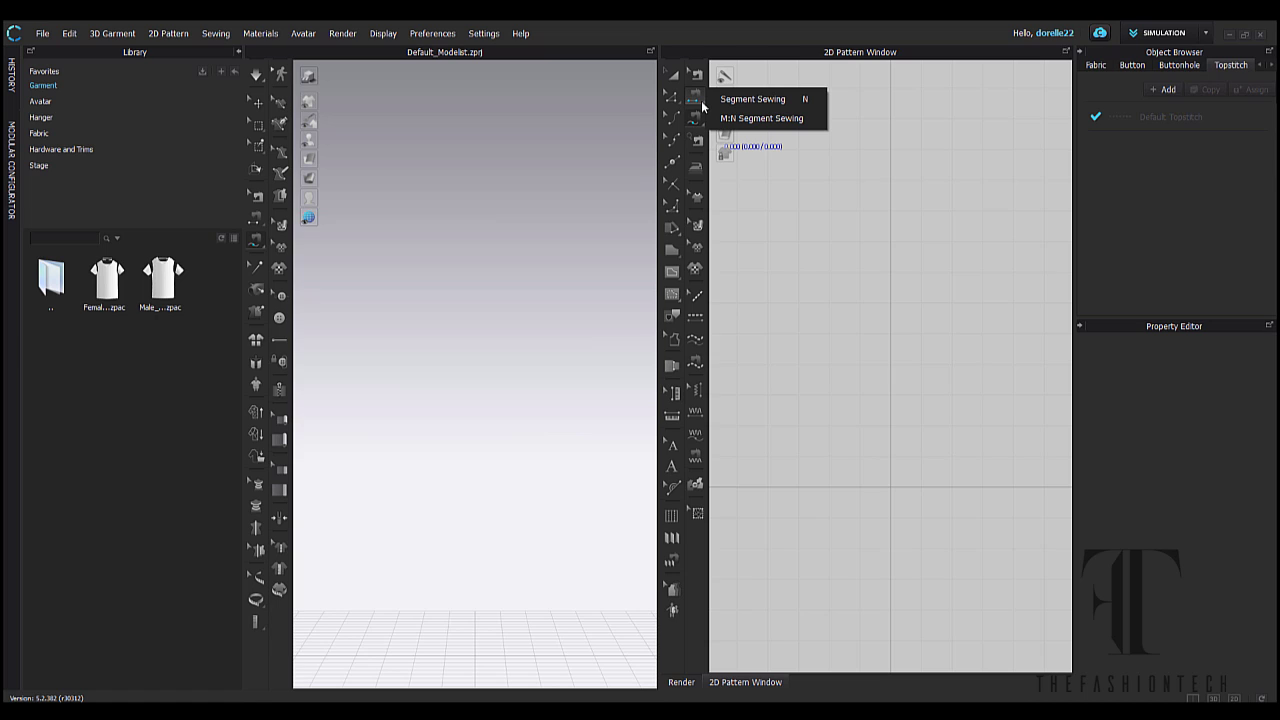
pyautogui.click(695, 103)
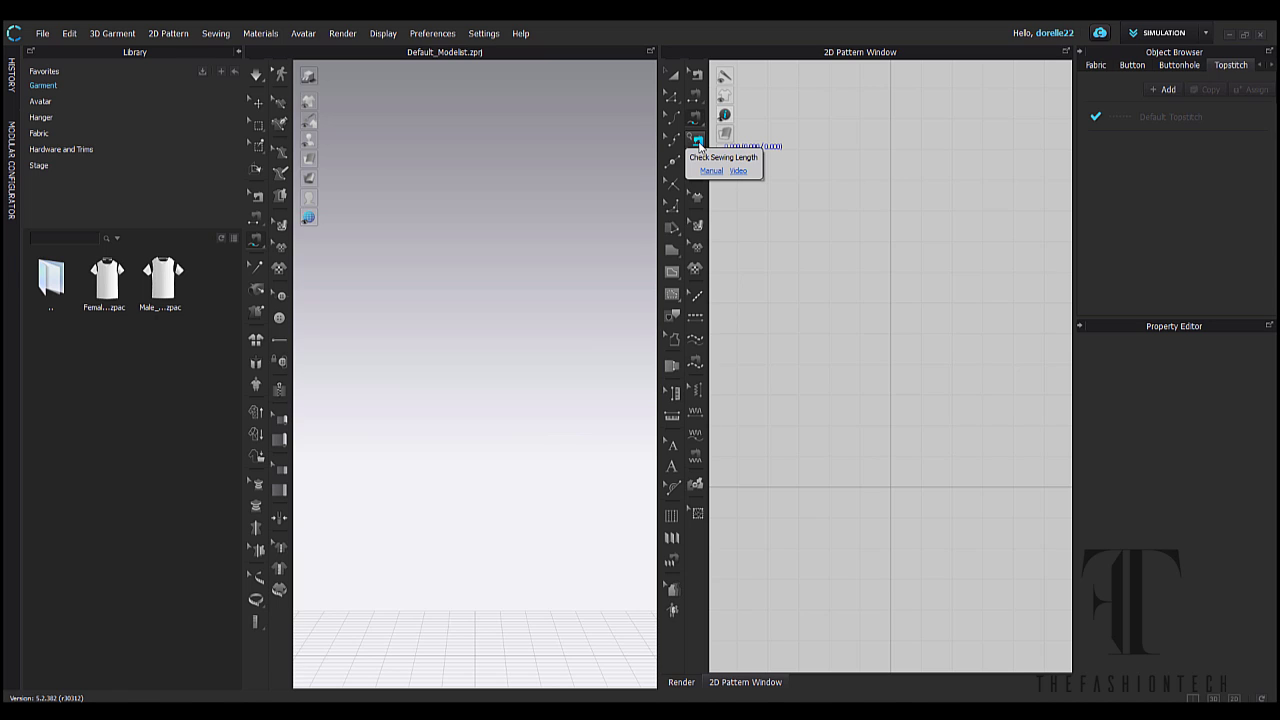
# Open Check Sewing Length, then turn it off in the Sewing menu
pyautogui.click(697, 141)
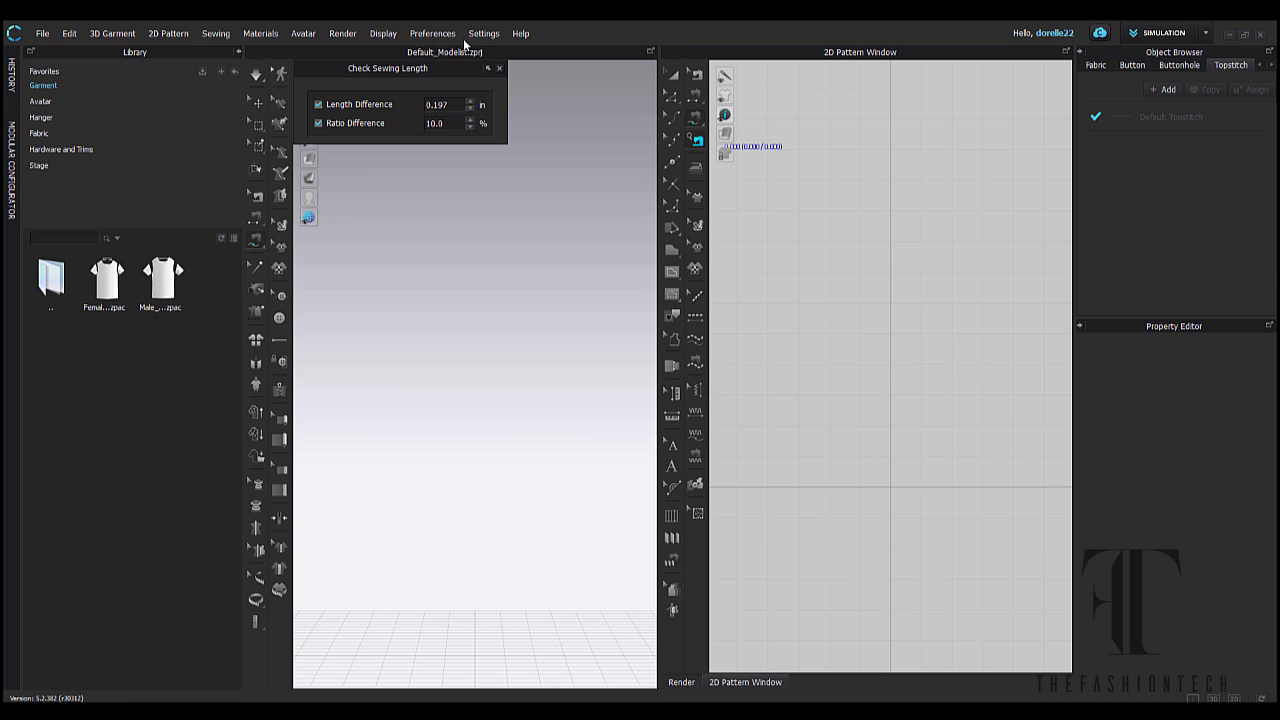
pyautogui.click(214, 36)
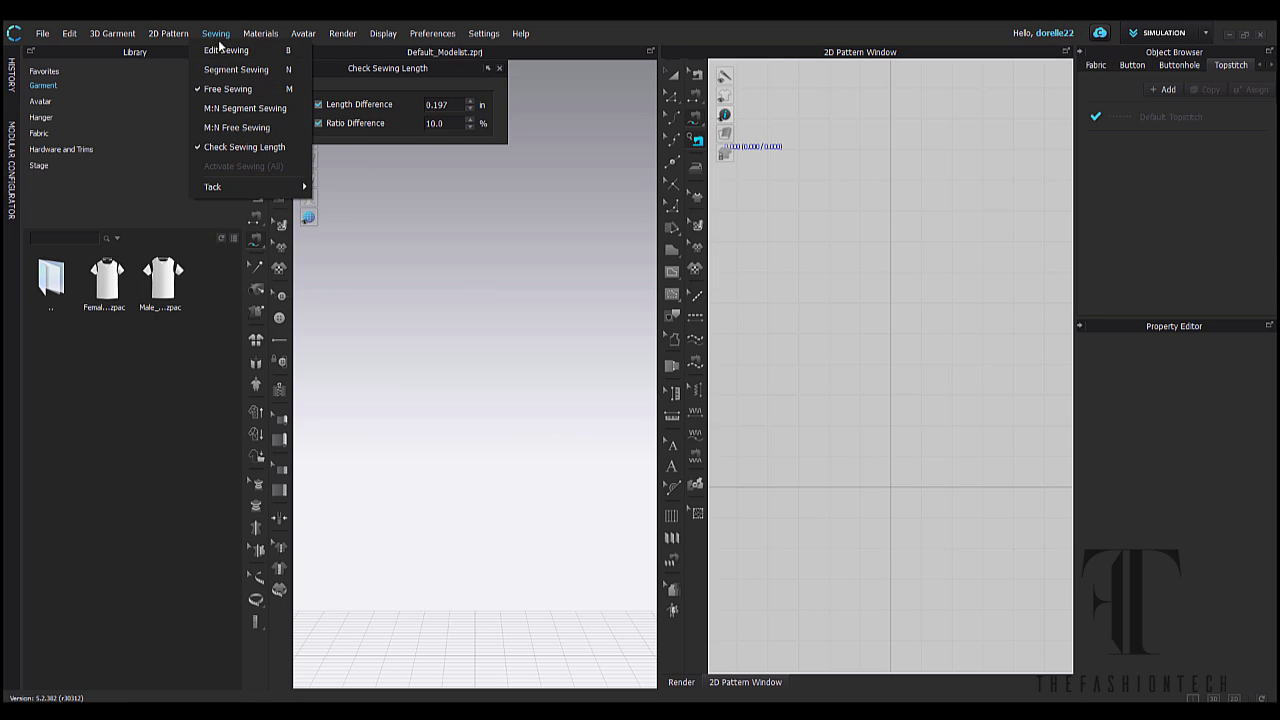
pyautogui.click(200, 147)
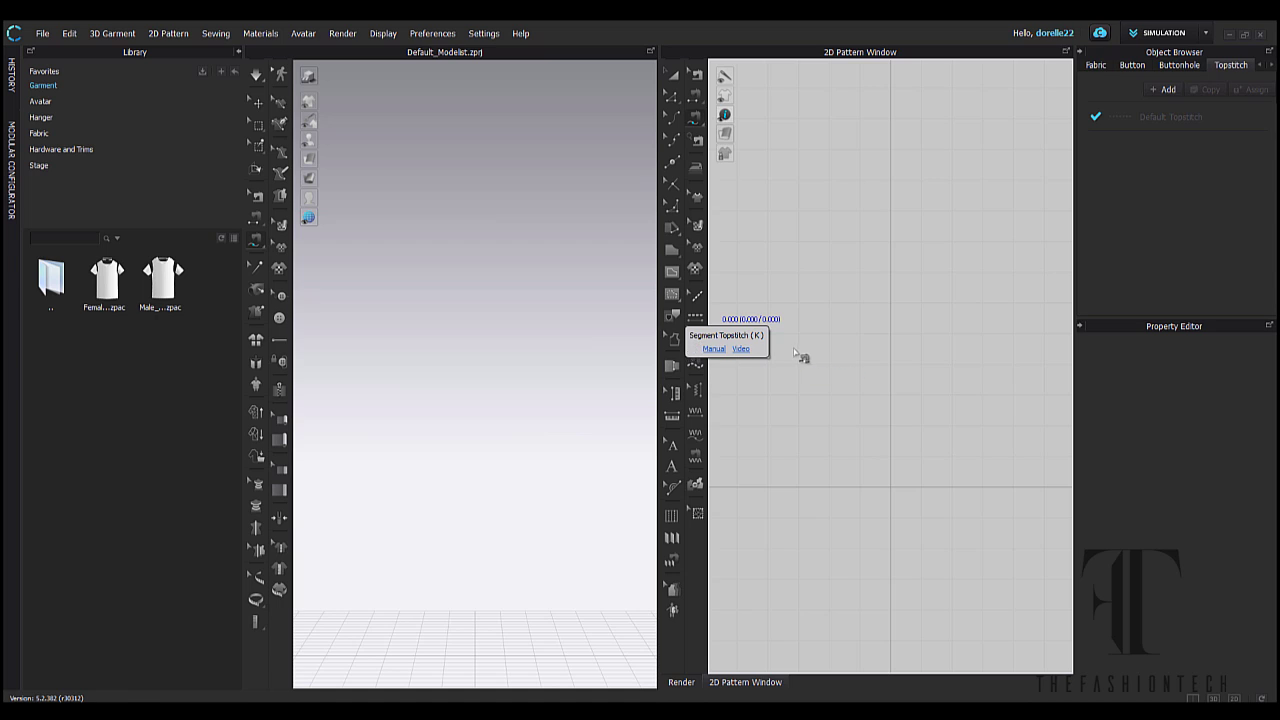
# Activate the Segment Topstitch (K) tool in the 2D pattern window
pyautogui.click(687, 352)
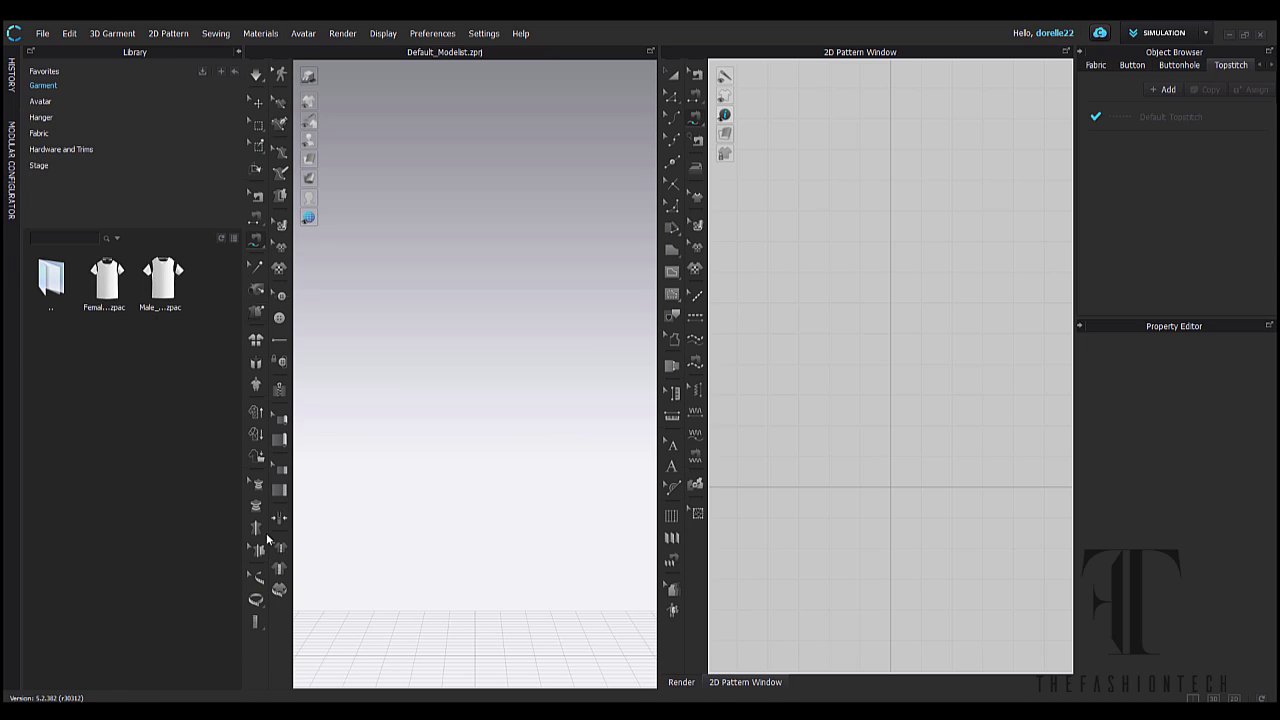
pyautogui.moveTo(318, 220)
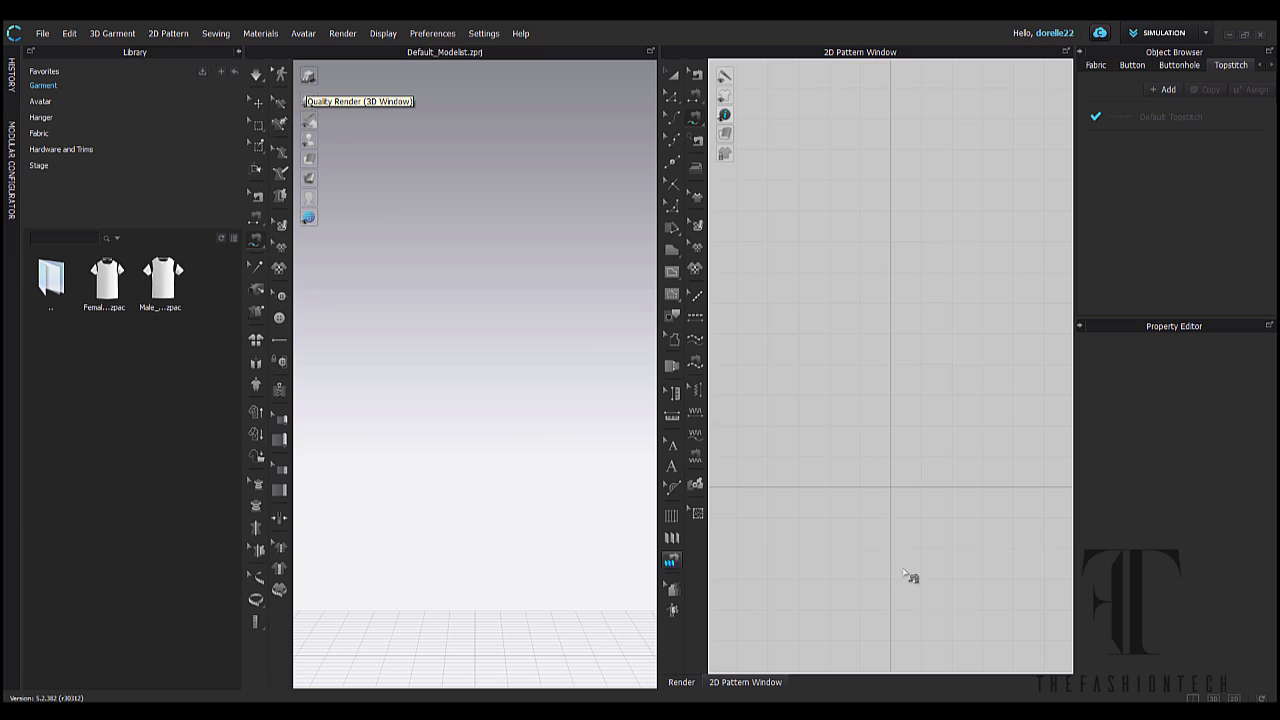
# Replace the 2D Pattern Window with the Render view via its bottom tab
pyautogui.moveTo(724, 114)
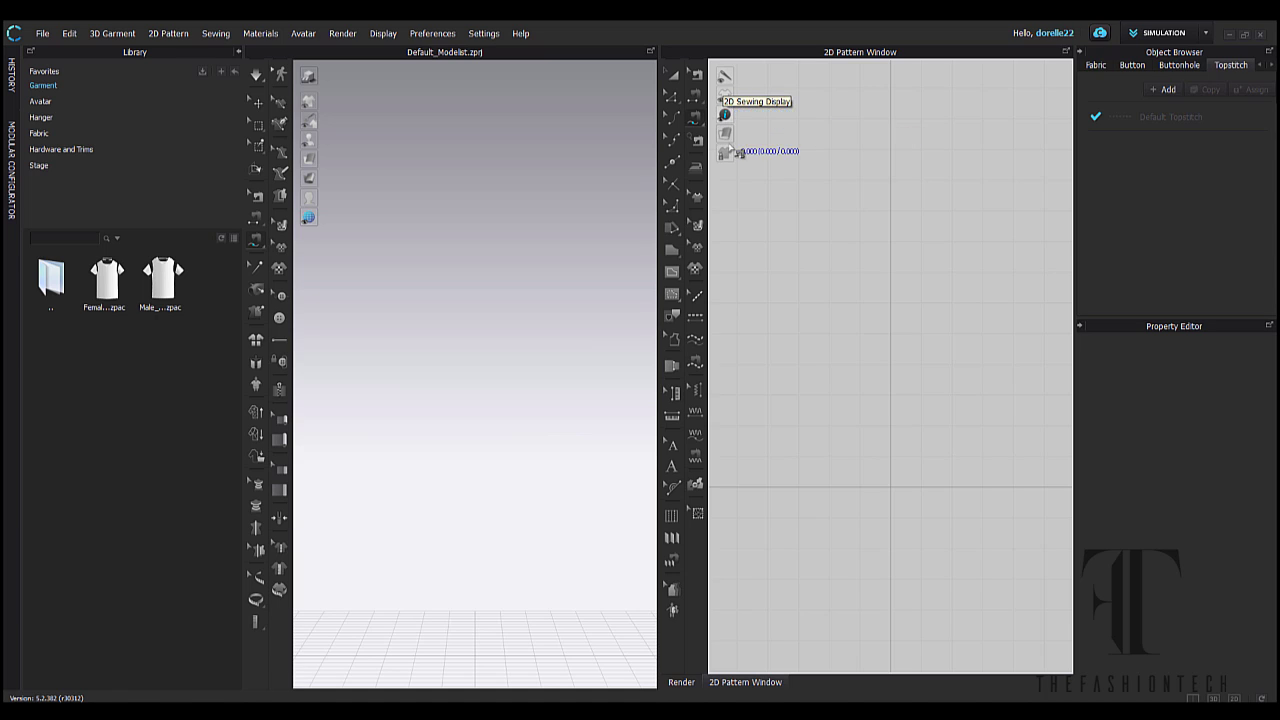
pyautogui.moveTo(725, 153)
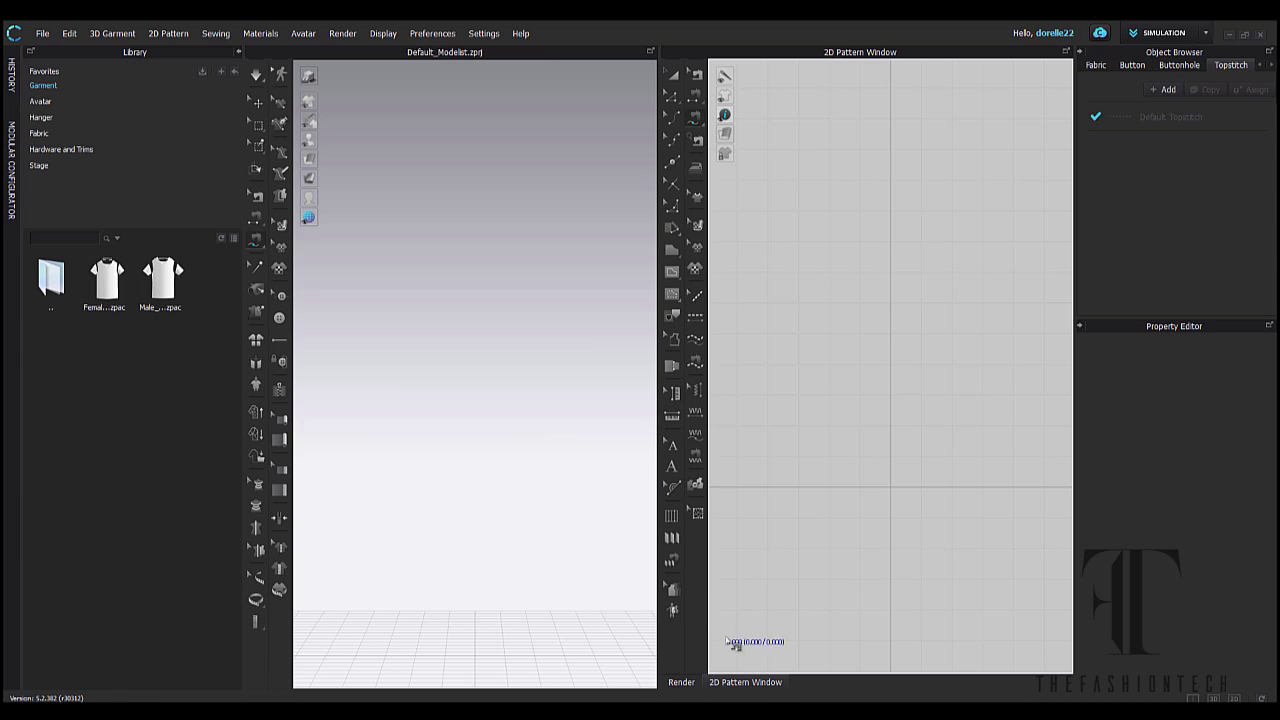
pyautogui.click(680, 682)
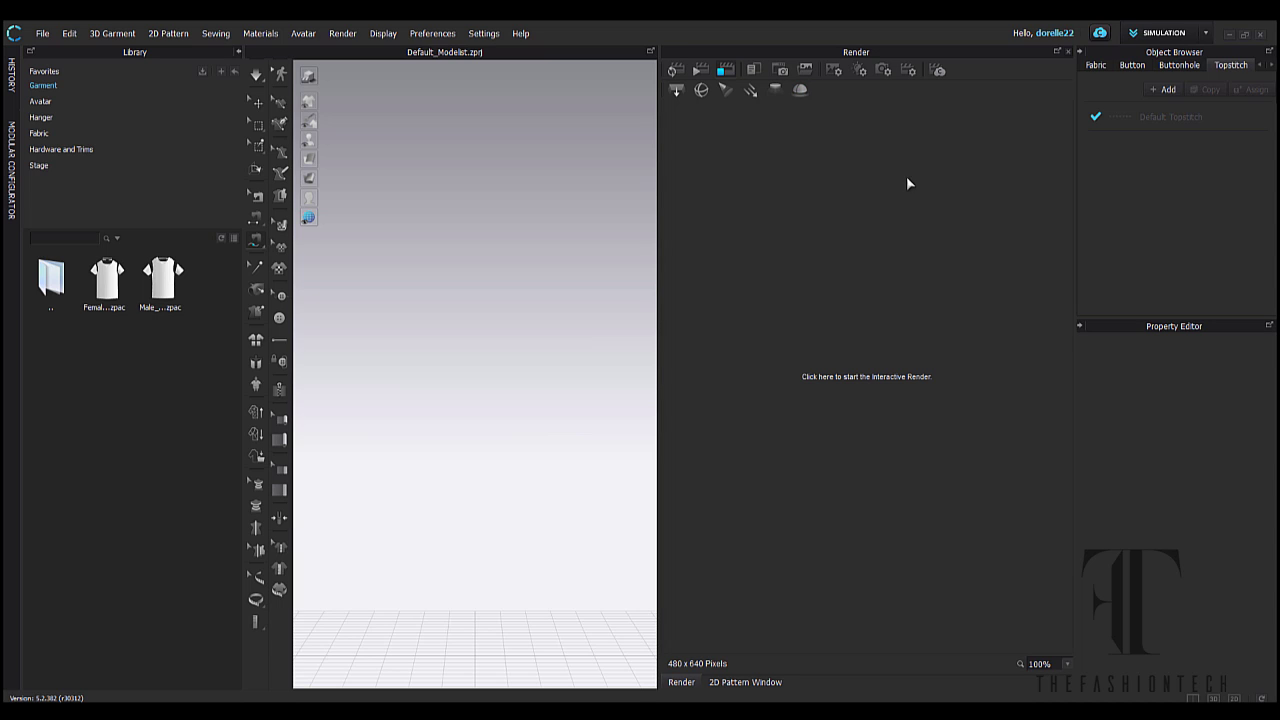
# Switch from the Render view back to the 2D Pattern Window tab
pyautogui.click(738, 682)
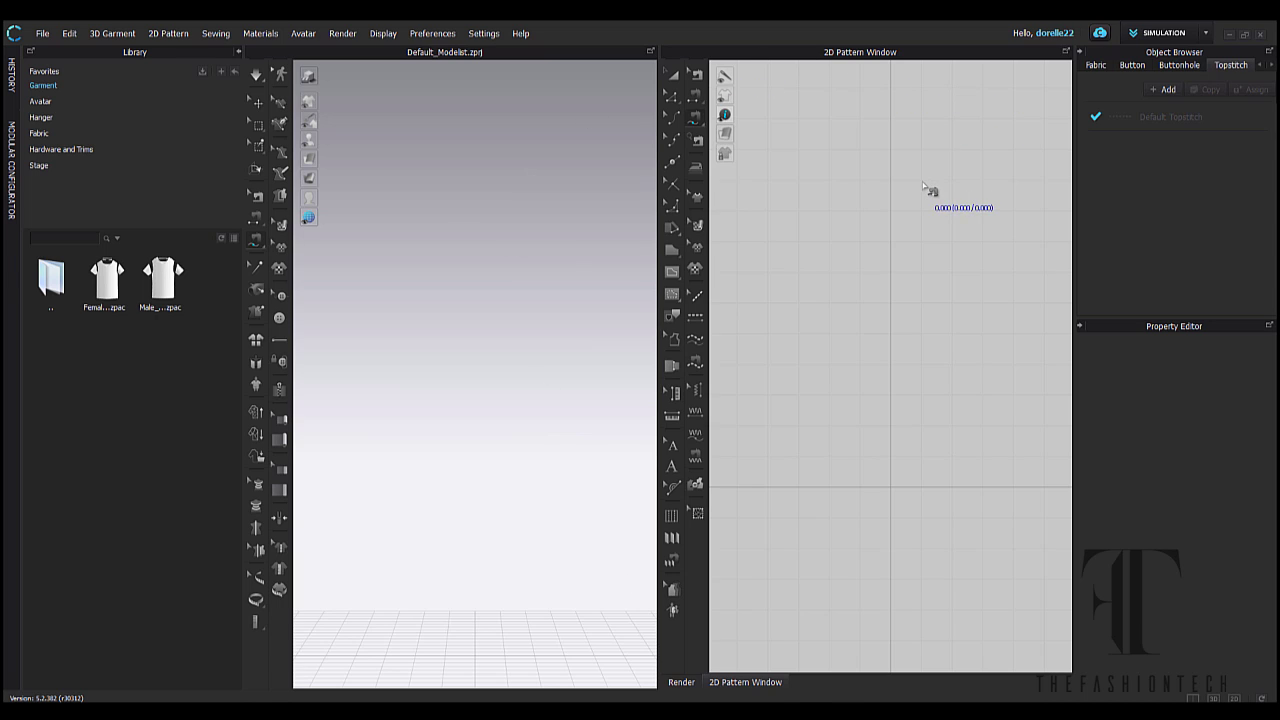
# Collapse the Object Browser, Property Editor and Library into side tabs
pyautogui.click(1079, 52)
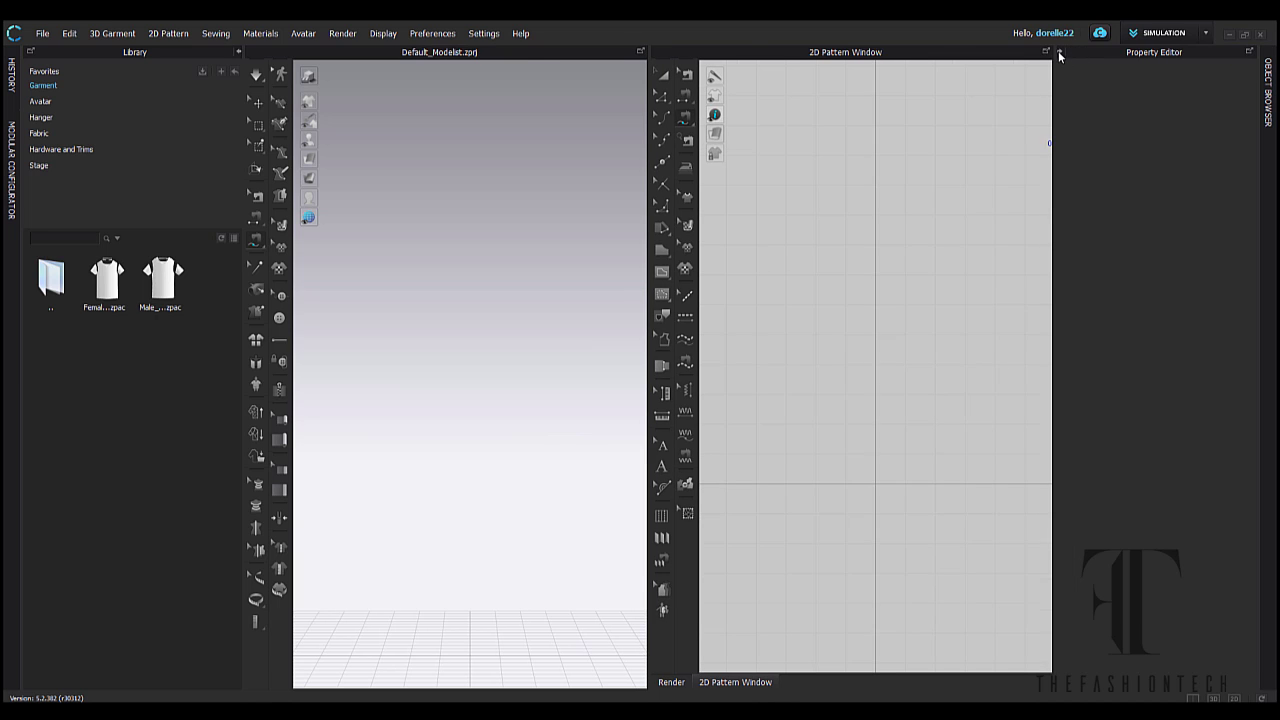
pyautogui.click(1059, 53)
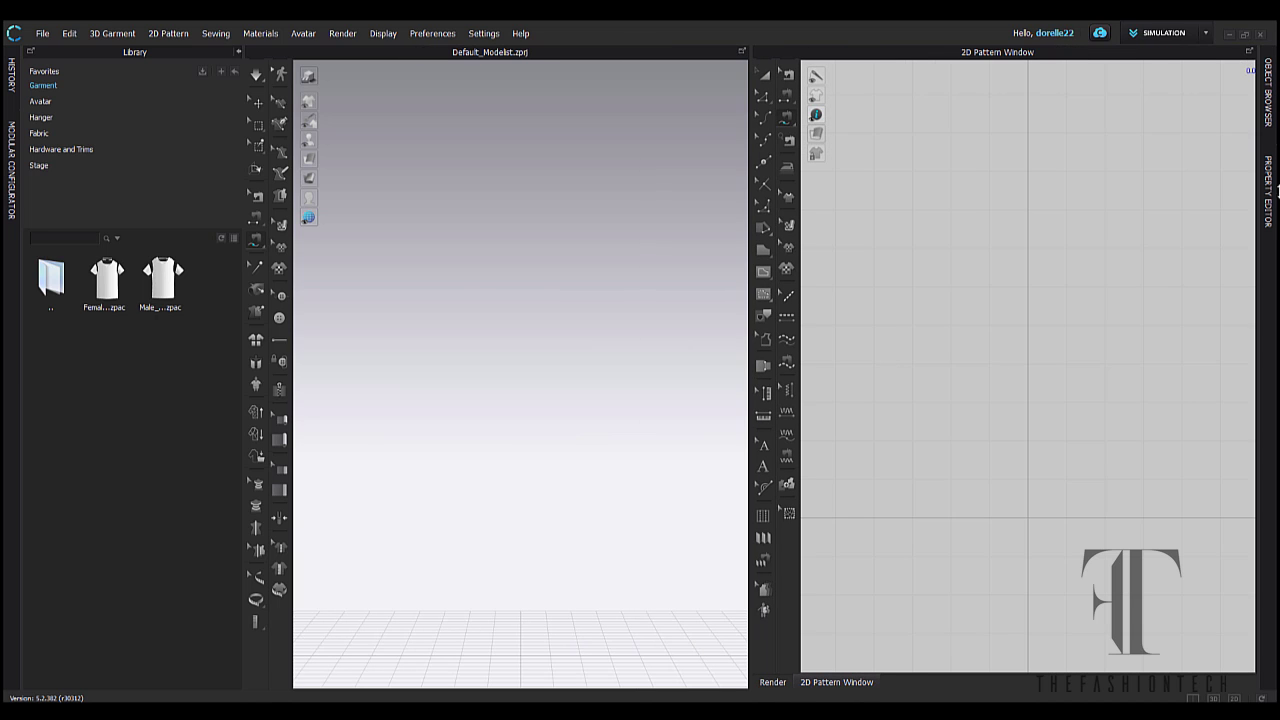
pyautogui.click(238, 52)
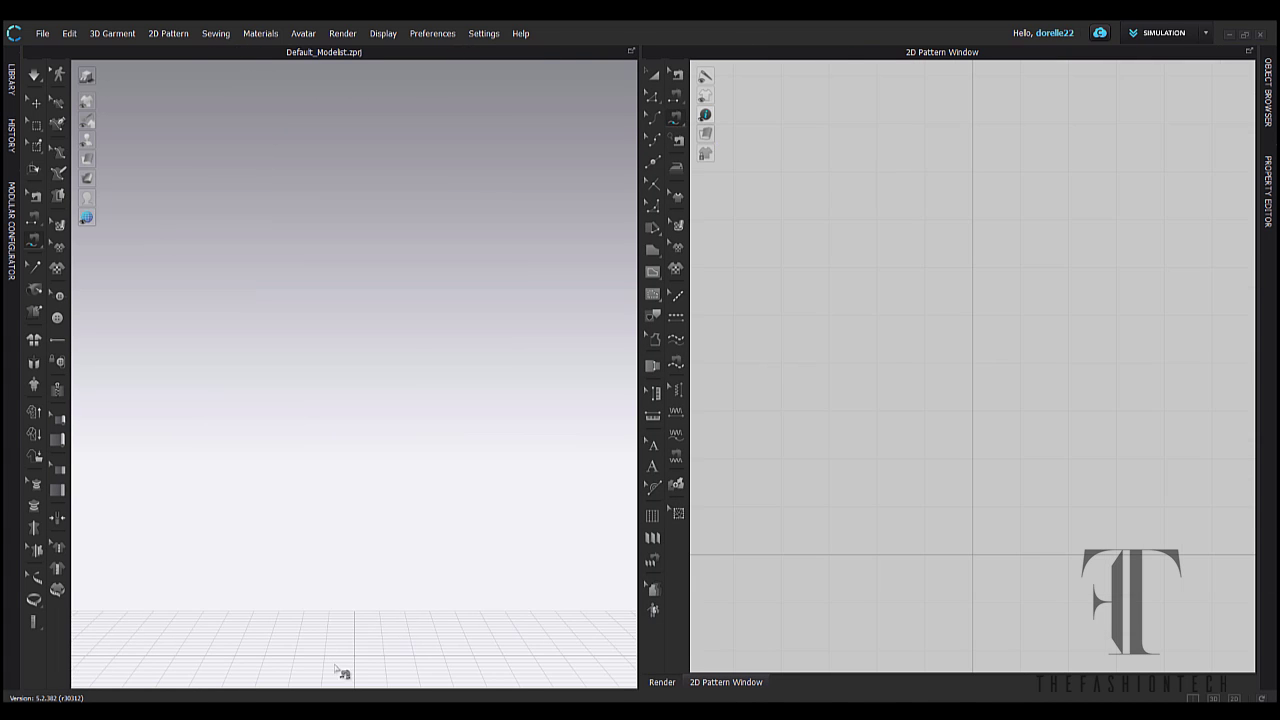
# Reopen the Object Browser and Property Editor and show the Fabric list with FABRIC 1
pyautogui.click(1268, 75)
pyautogui.click(1268, 80)
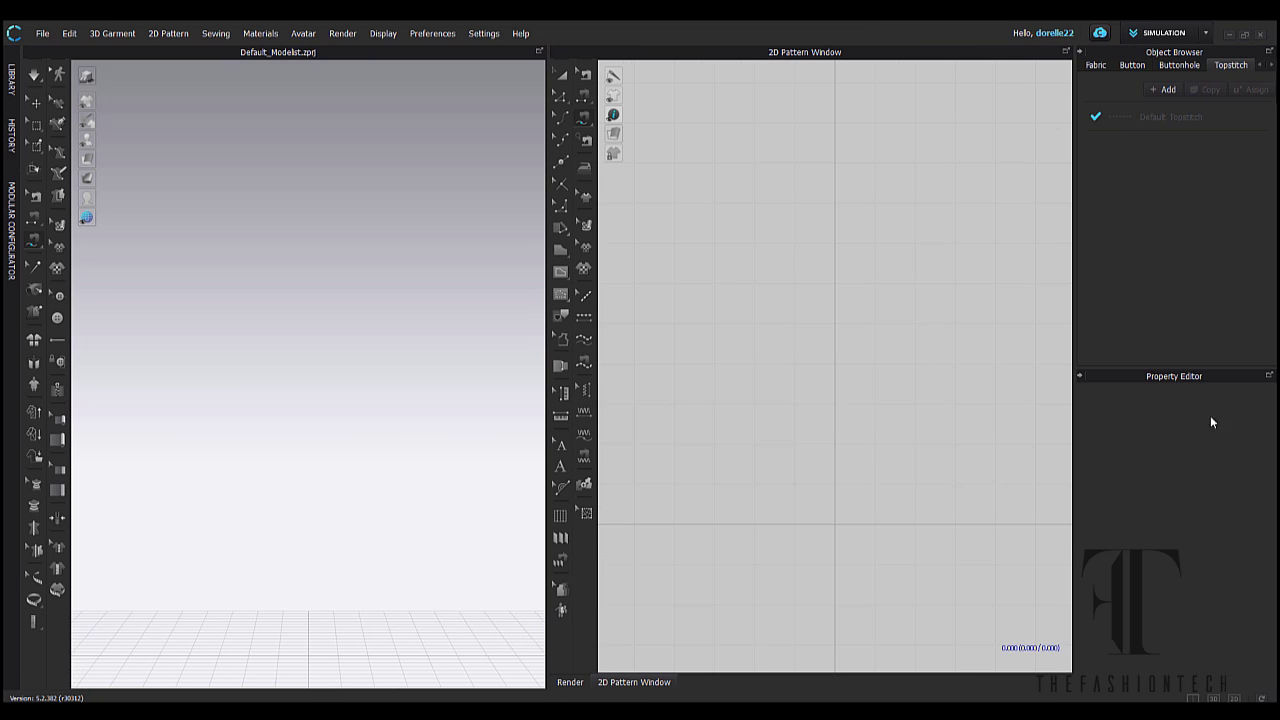
pyautogui.click(1096, 65)
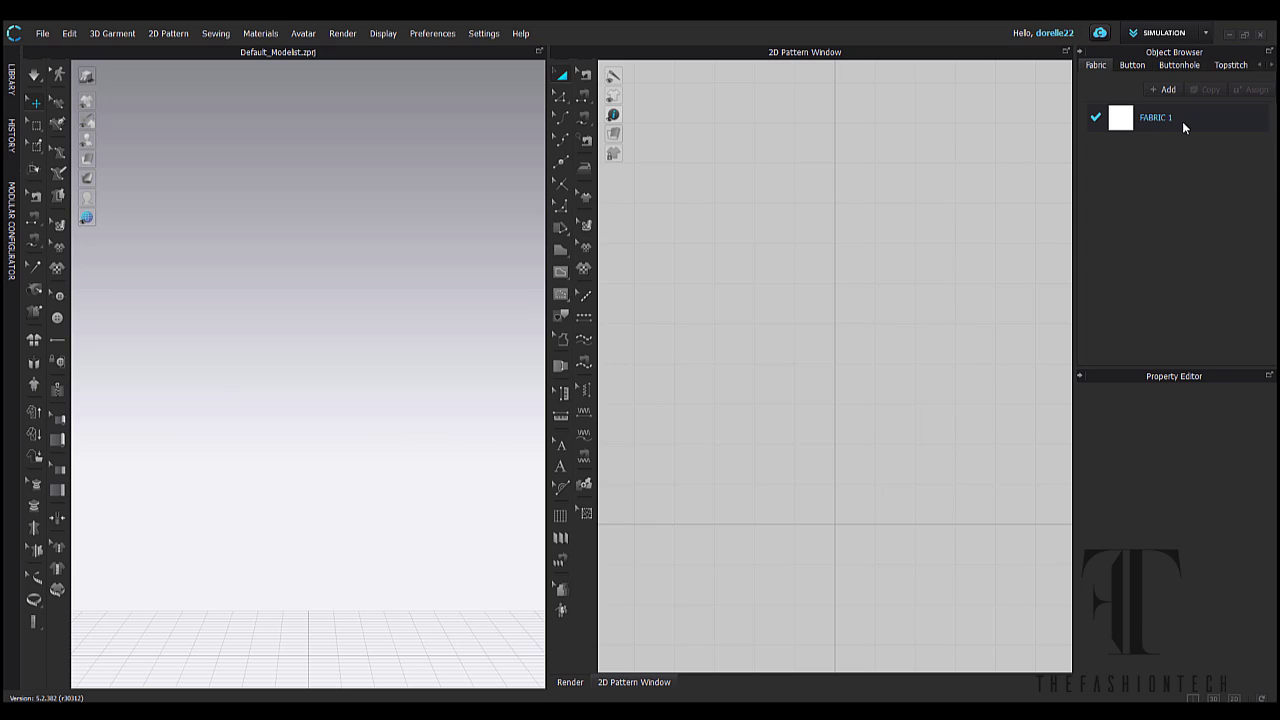
# Look through the Object Browser's Button, Buttonhole and Topstitch lists
pyautogui.click(1132, 65)
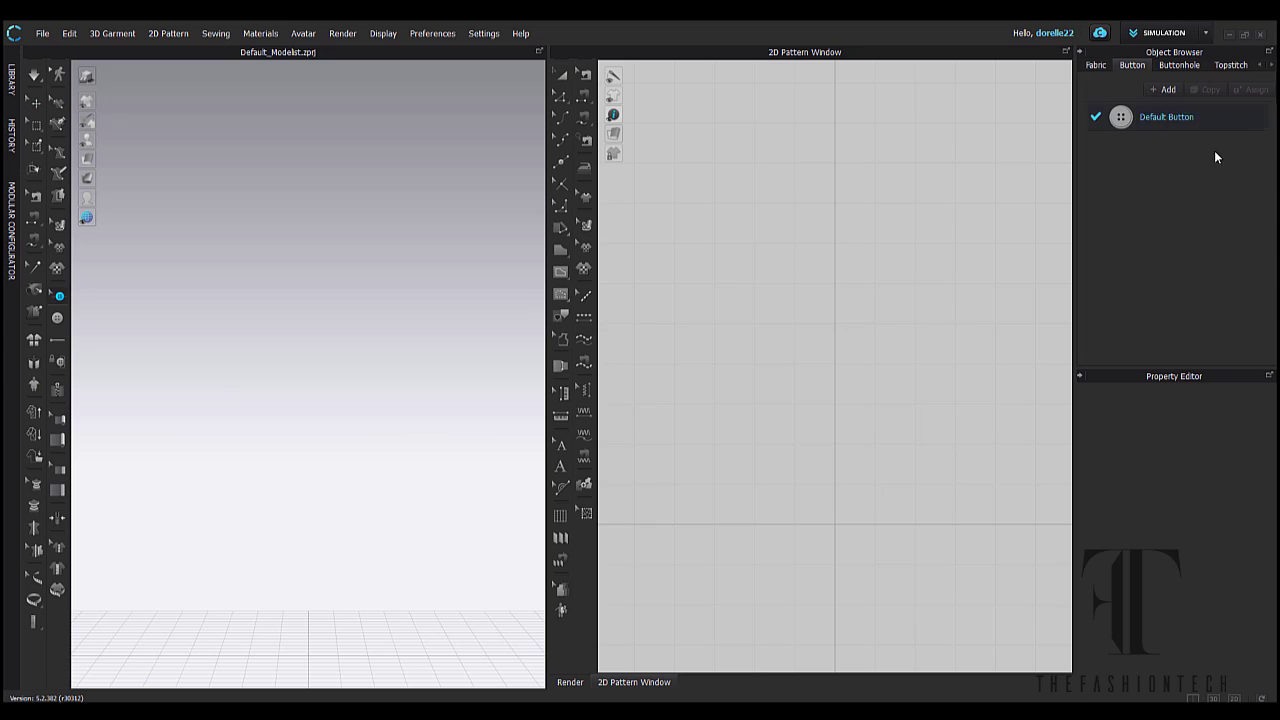
pyautogui.click(1181, 64)
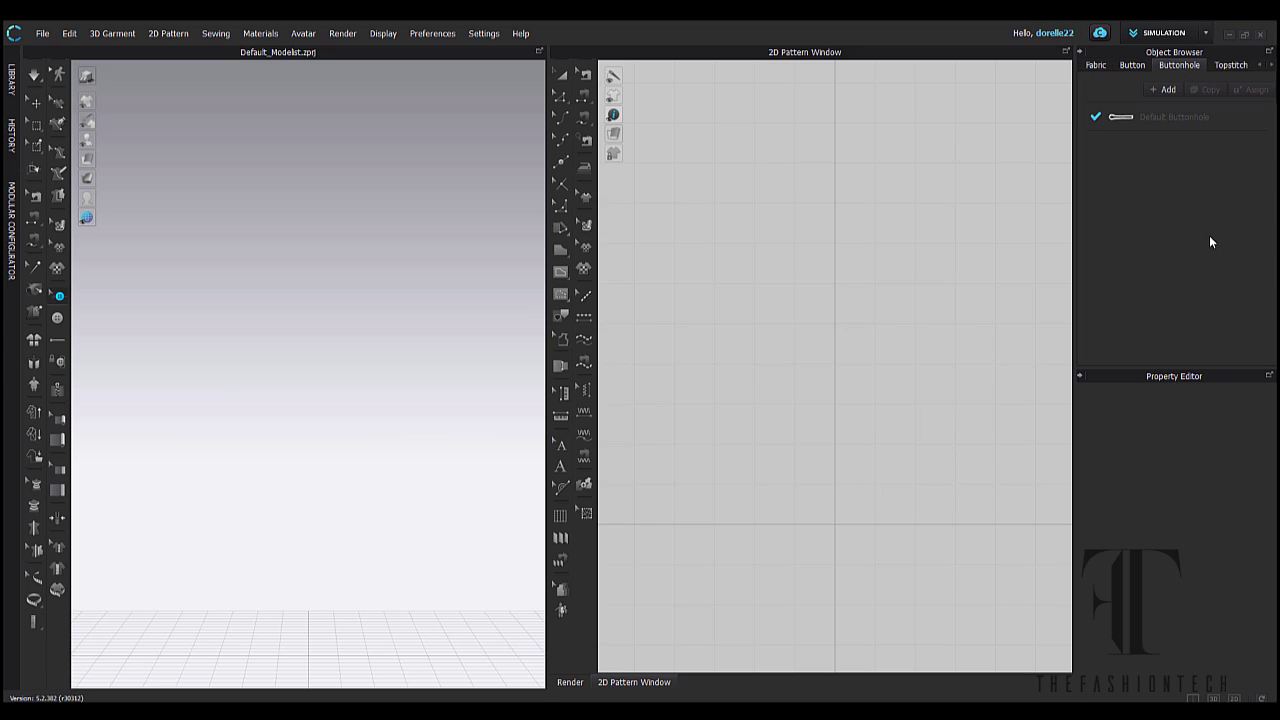
pyautogui.click(1231, 65)
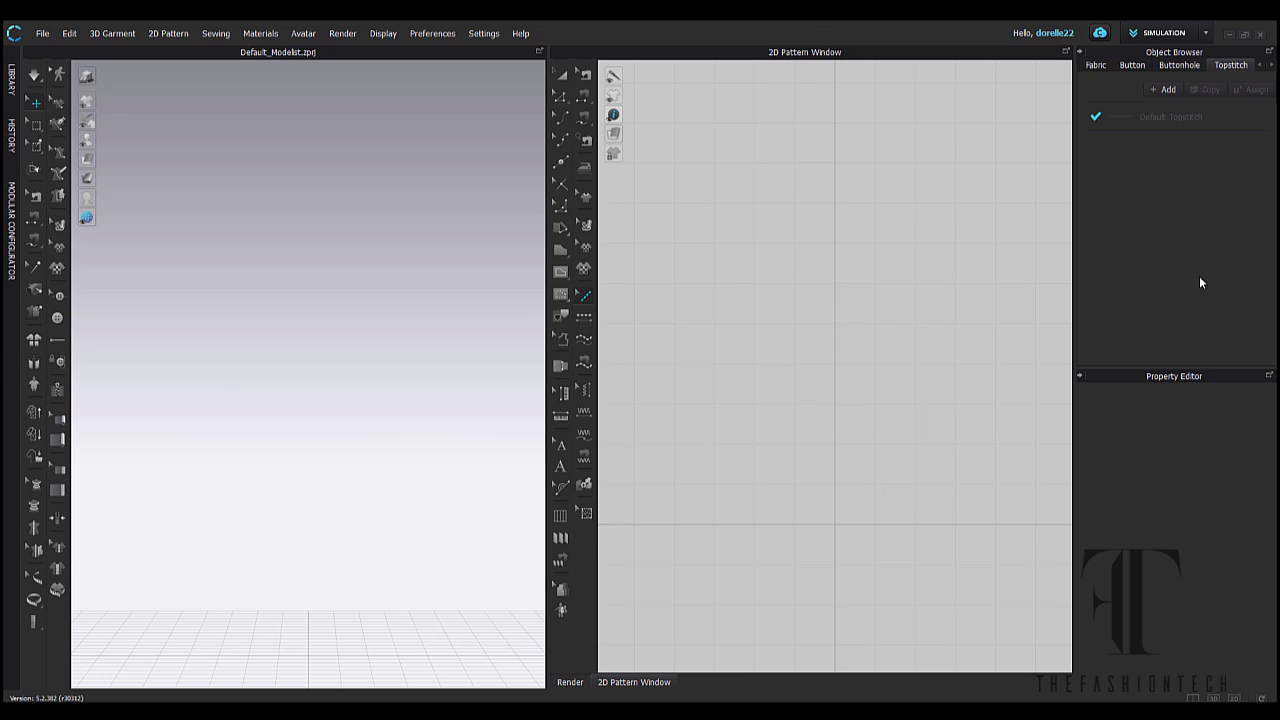
# Scroll the browser tabs to view Grading, Puckering, and finally the POM list
pyautogui.click(1272, 66)
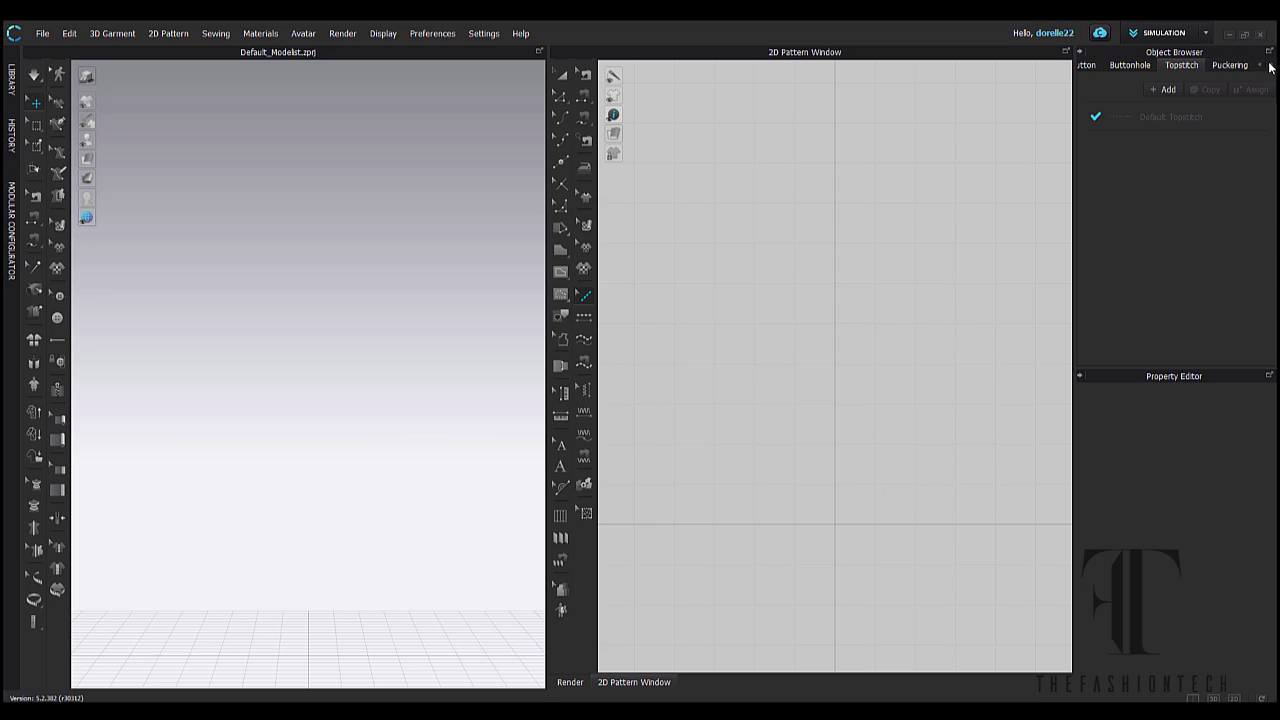
pyautogui.click(1272, 66)
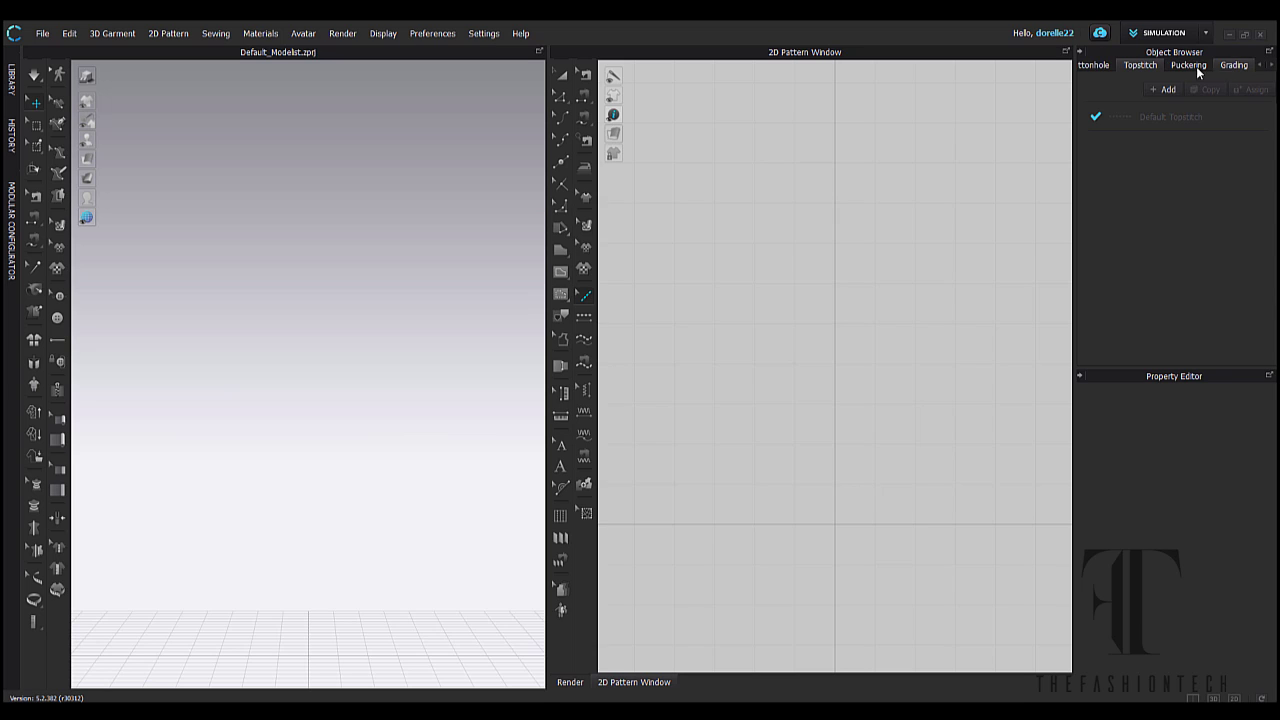
pyautogui.click(1228, 66)
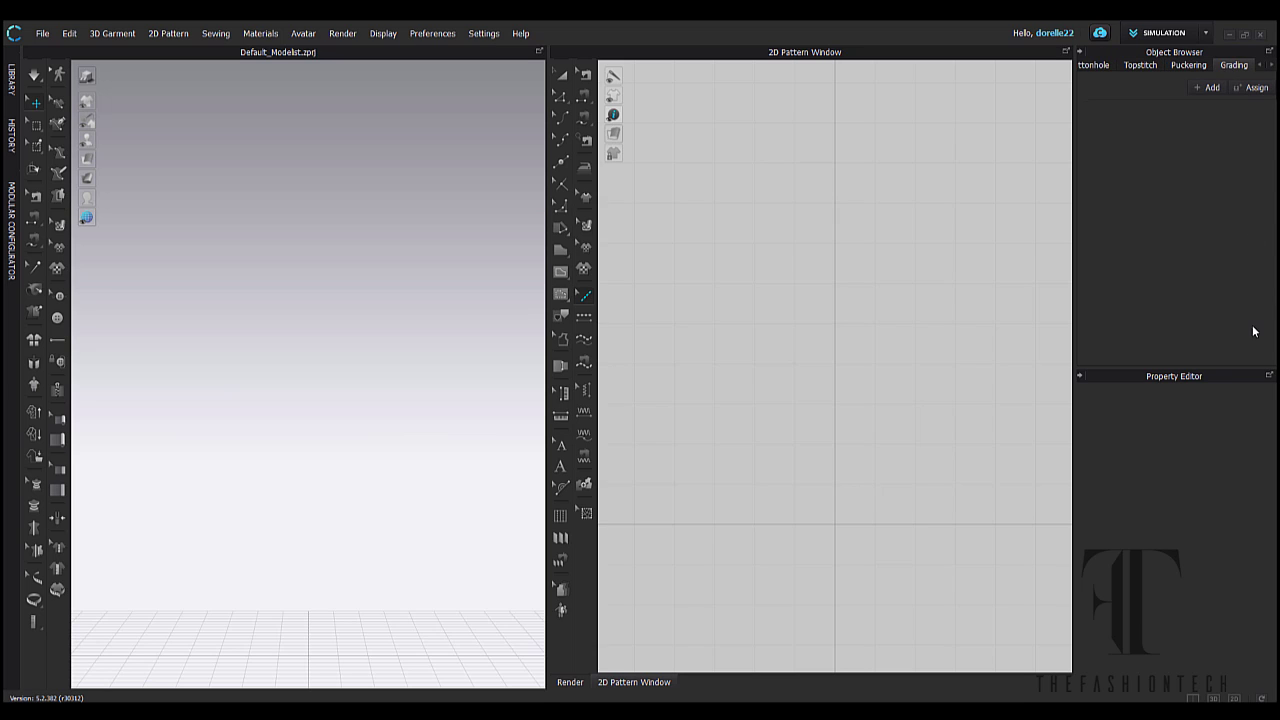
pyautogui.click(1190, 66)
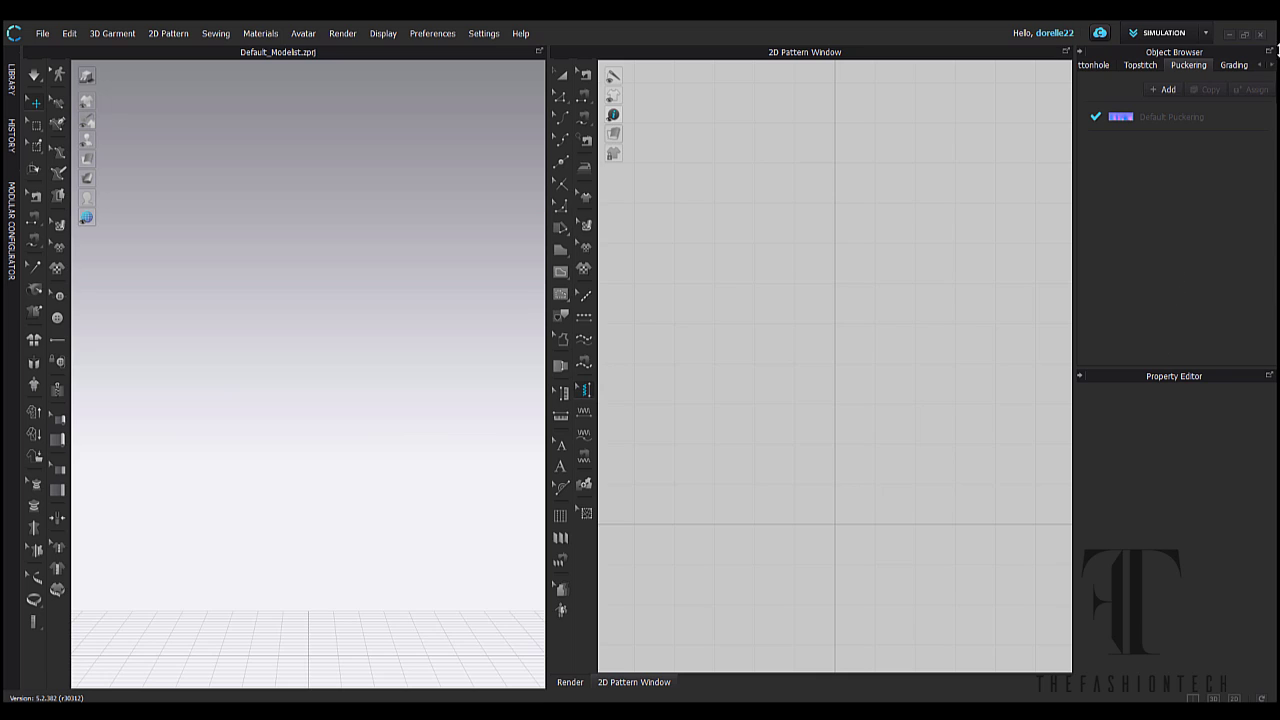
pyautogui.click(1273, 66)
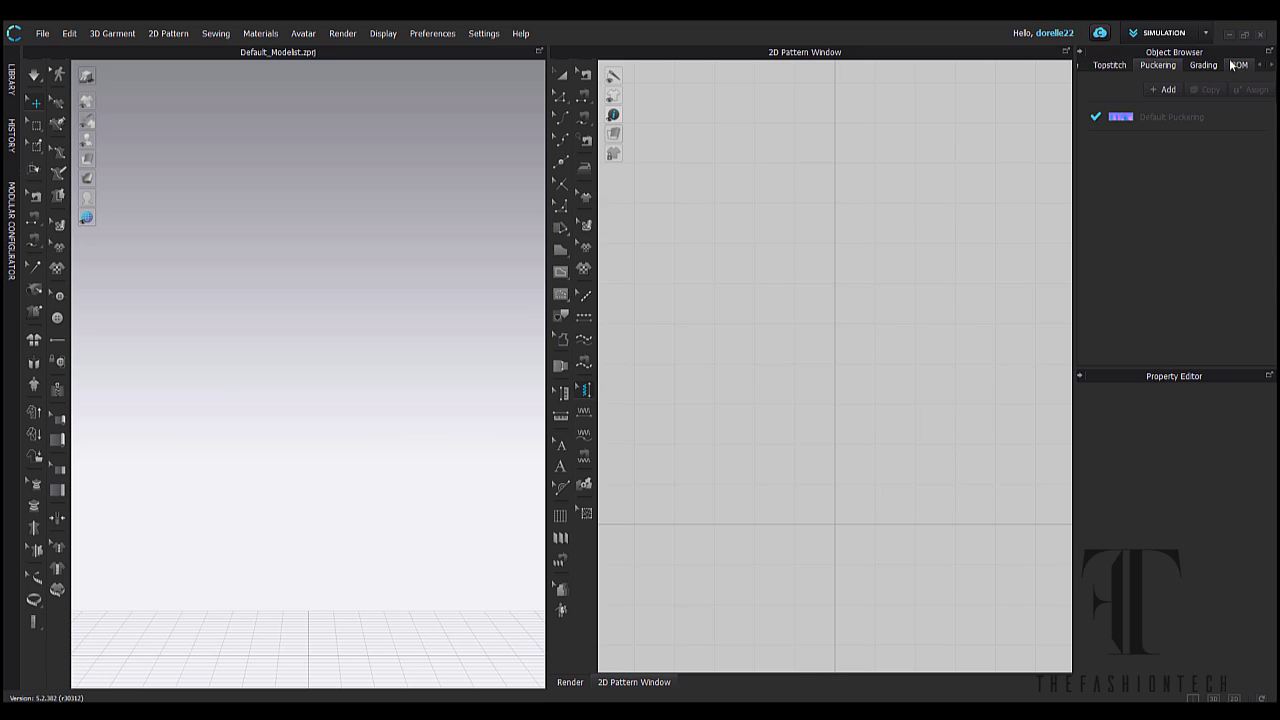
pyautogui.click(1239, 65)
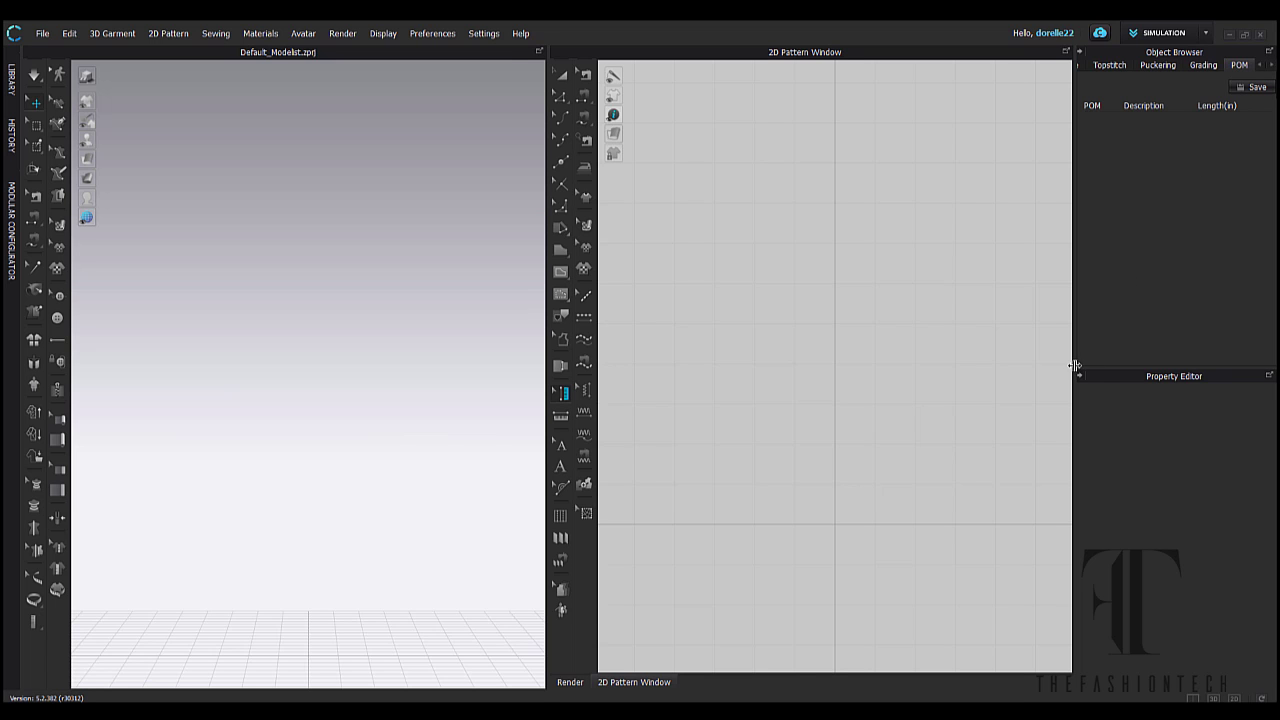
# Widen the right panels, open the Library, then show only a widened 2D pattern window
pyautogui.moveTo(1075, 366); pyautogui.dragTo(878, 397)
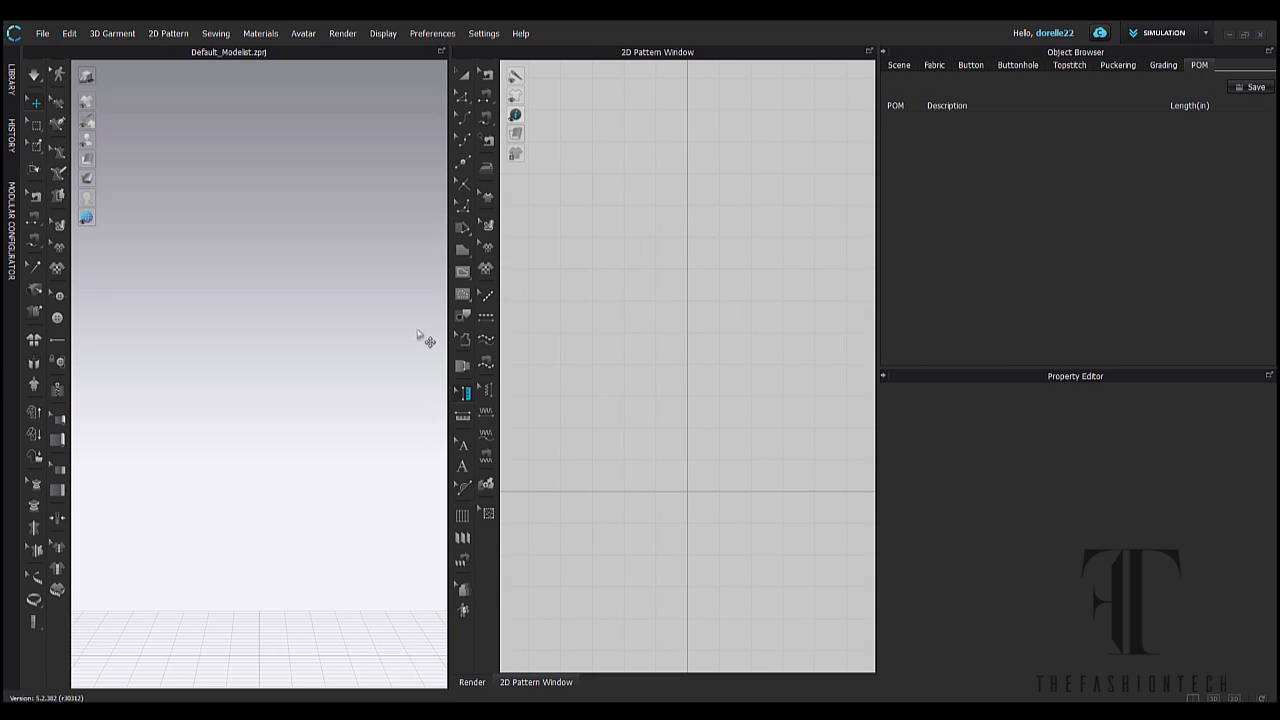
pyautogui.click(12, 80)
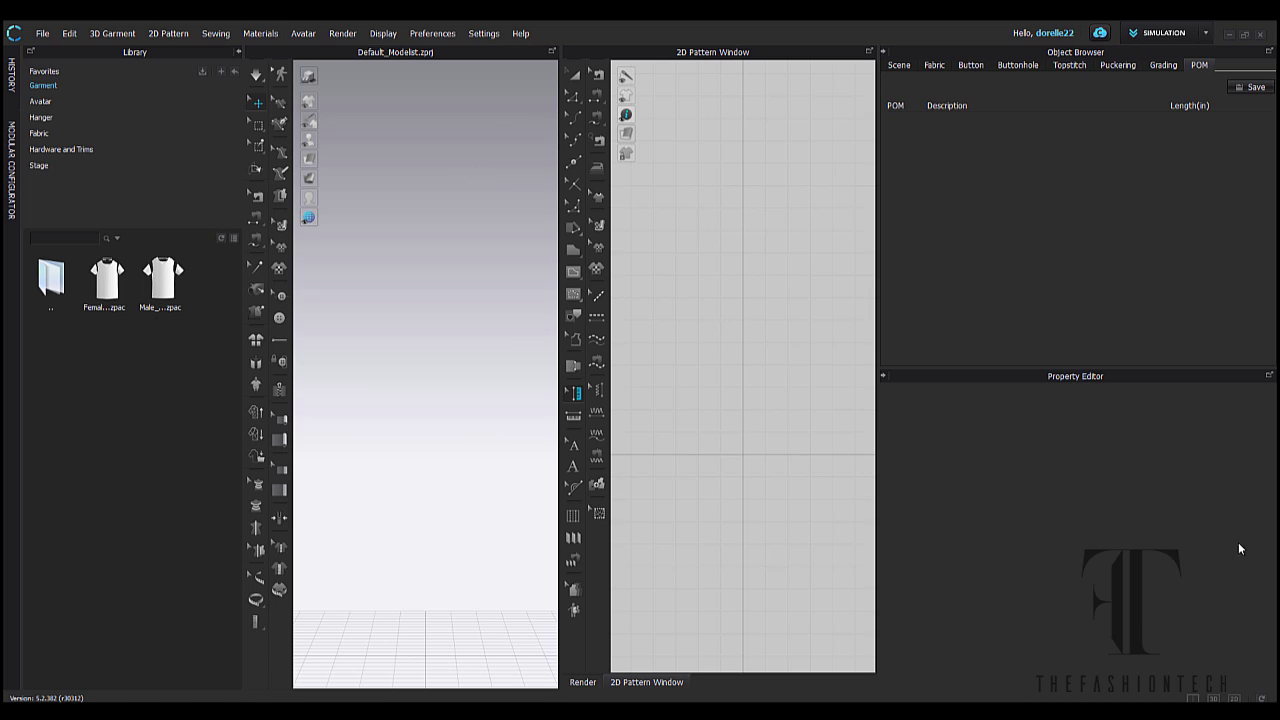
pyautogui.click(1214, 698)
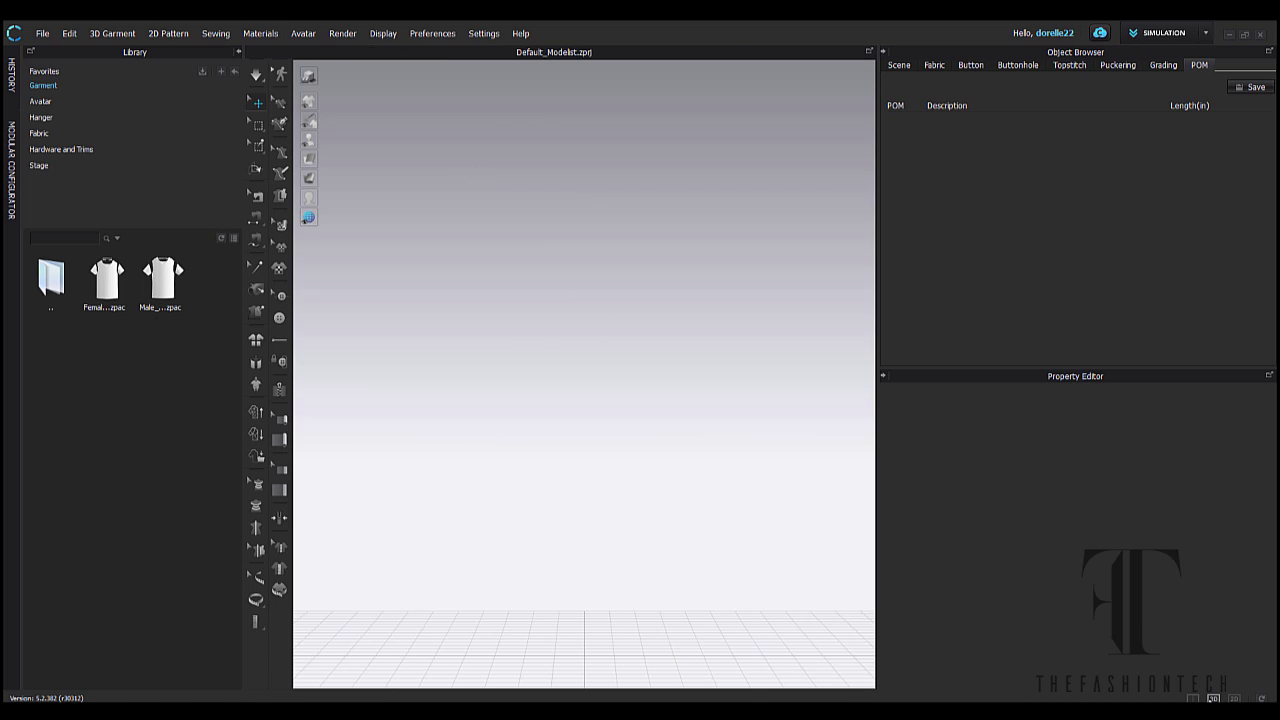
pyautogui.click(1235, 698)
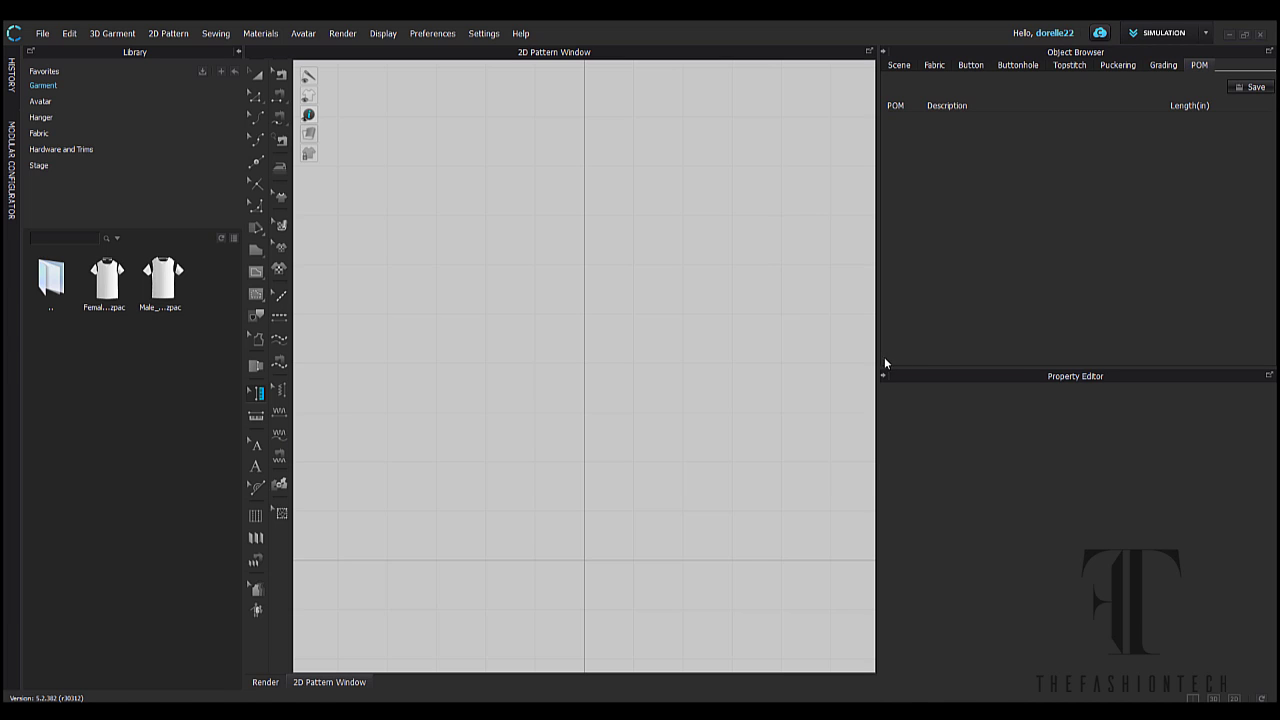
pyautogui.moveTo(877, 363); pyautogui.dragTo(1213, 347)
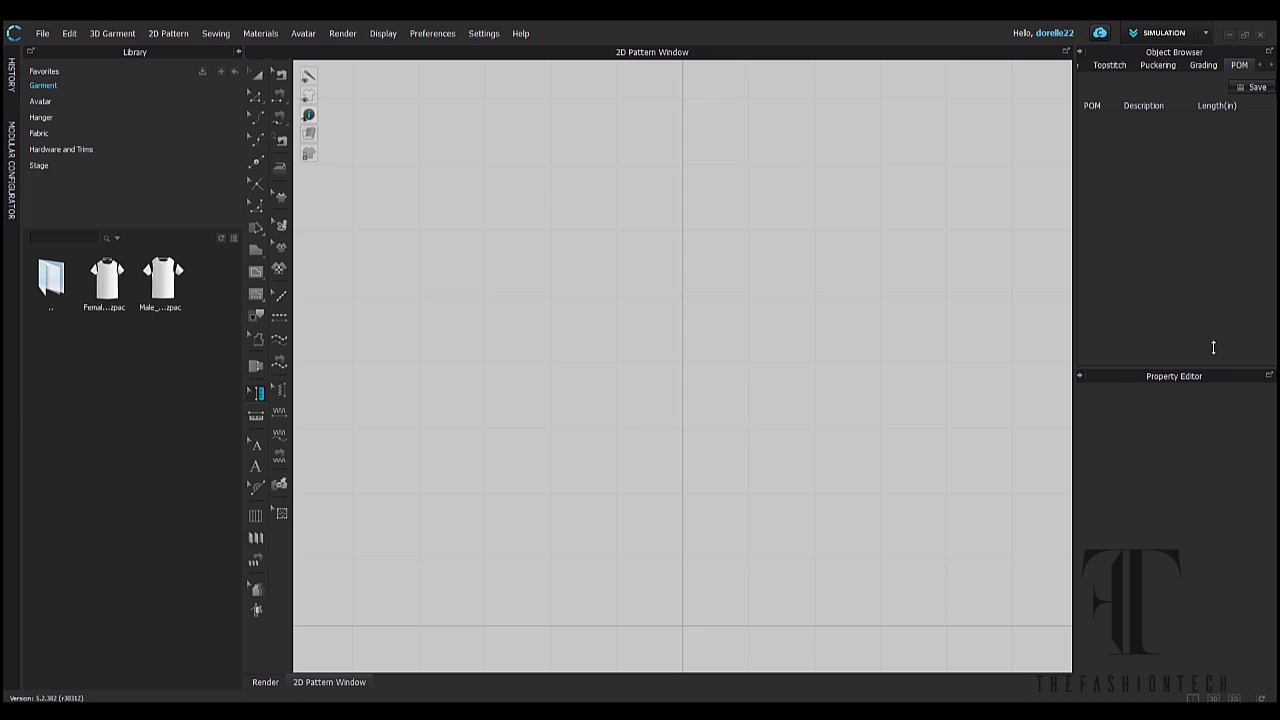
# Scroll the Object Browser tabs back to the Scene and Fabric categories
pyautogui.click(1259, 65)
pyautogui.click(1259, 65)
pyautogui.click(1259, 65)
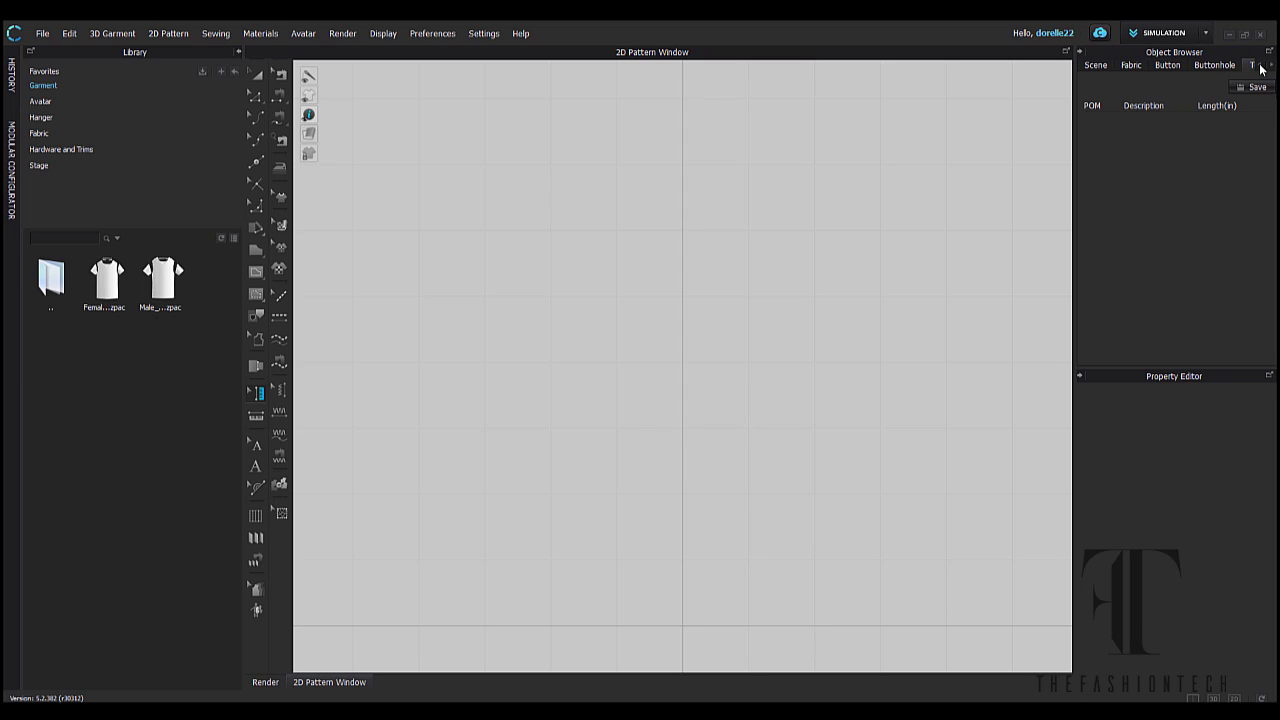
# Float the Property Editor and Object Browser over the pattern area, shortening the browser
pyautogui.click(1269, 377)
pyautogui.moveTo(1226, 374); pyautogui.dragTo(835, 114)
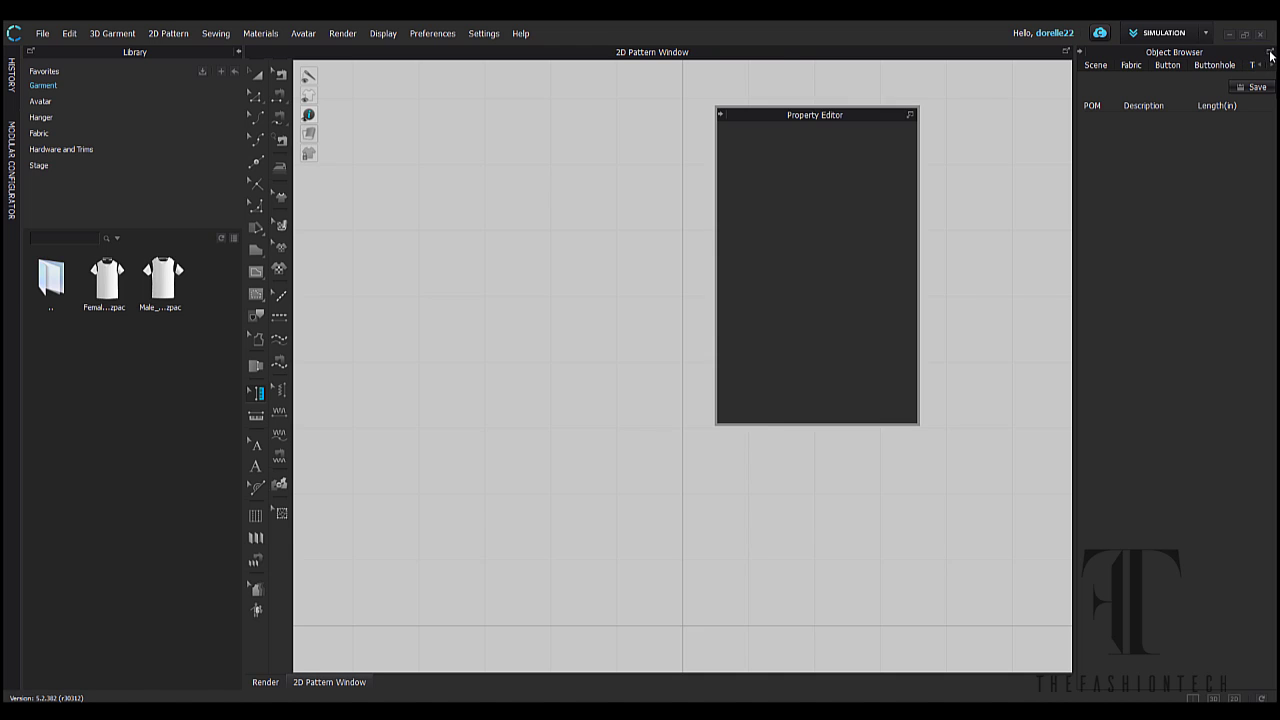
pyautogui.click(1270, 52)
pyautogui.moveTo(1230, 60); pyautogui.dragTo(654, 77)
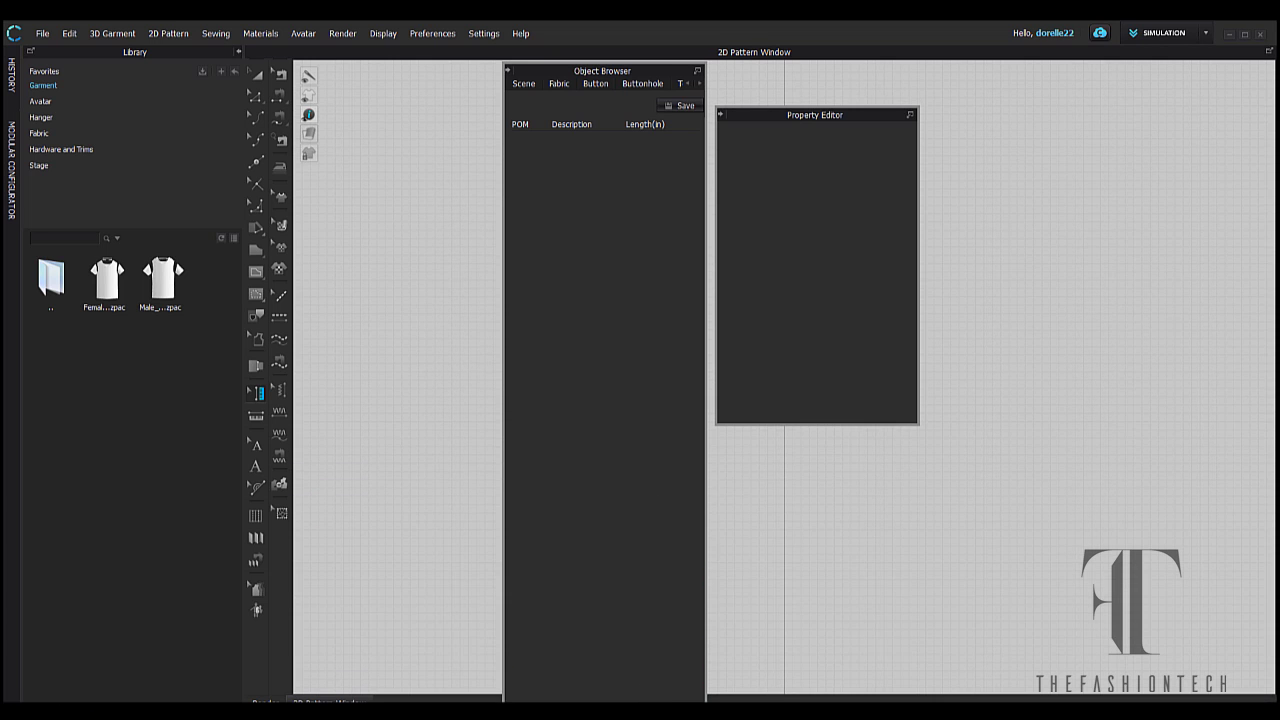
pyautogui.moveTo(659, 699); pyautogui.dragTo(662, 340)
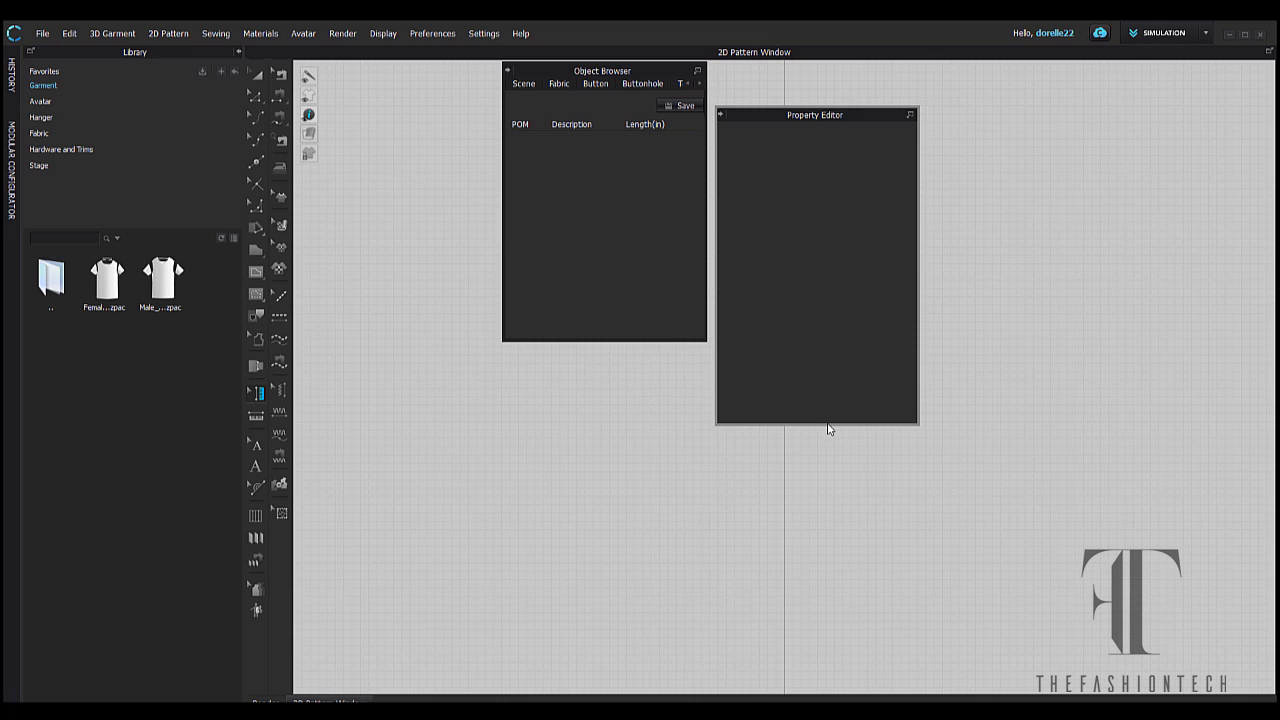
# Narrow the Library and stack the shortened Property Editor above the Object Browser at top-right
pyautogui.click(832, 424)
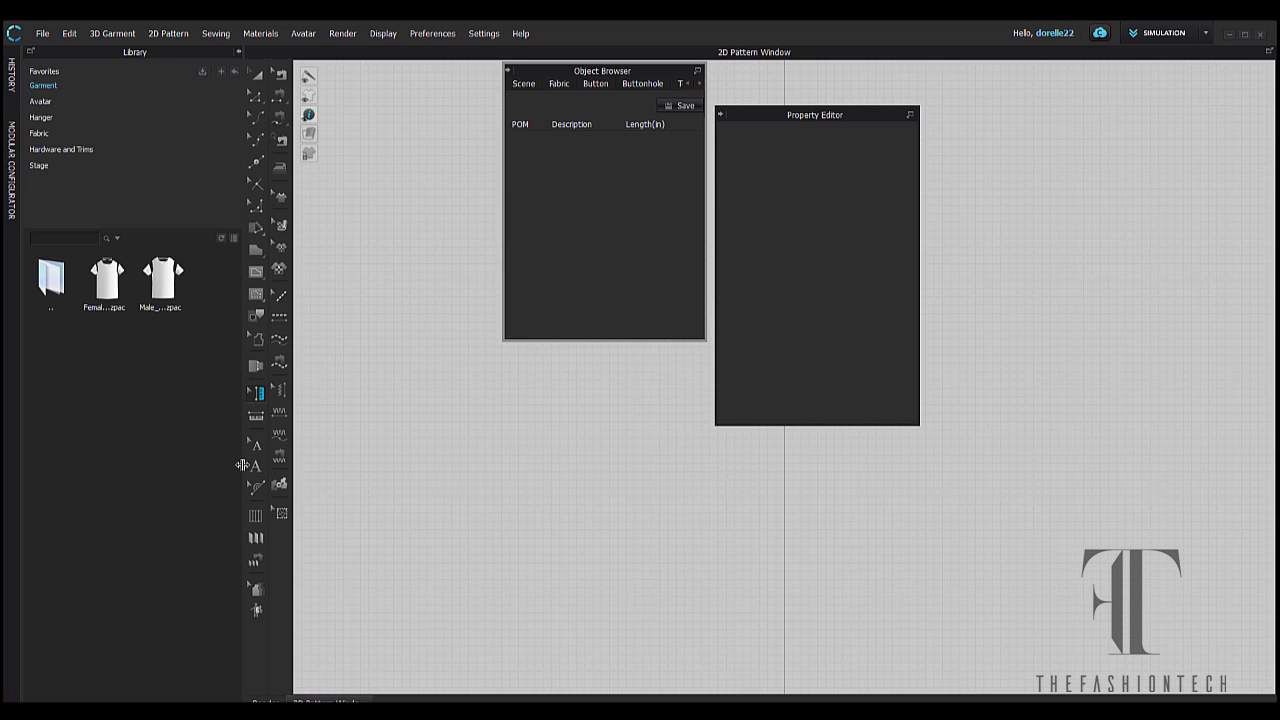
pyautogui.moveTo(242, 465); pyautogui.dragTo(152, 458)
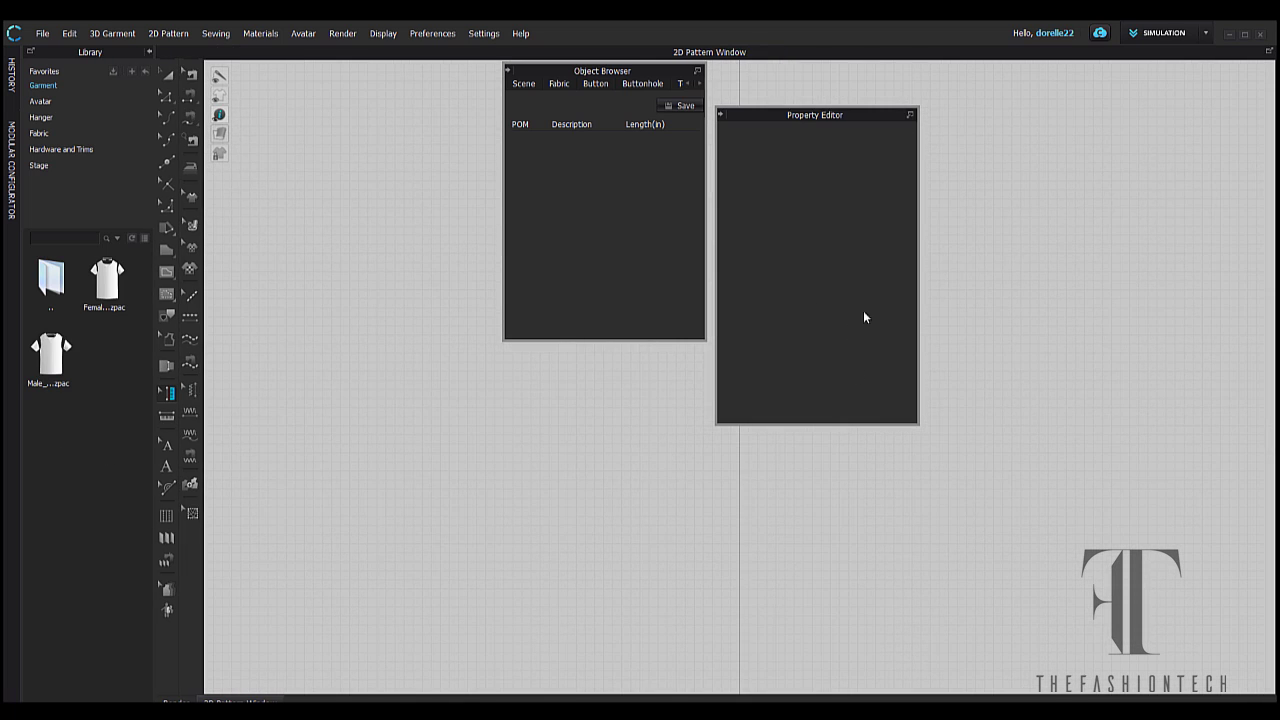
pyautogui.moveTo(876, 113); pyautogui.dragTo(1154, 76)
pyautogui.moveTo(1114, 383); pyautogui.dragTo(1092, 283)
pyautogui.moveTo(660, 75); pyautogui.dragTo(1218, 188)
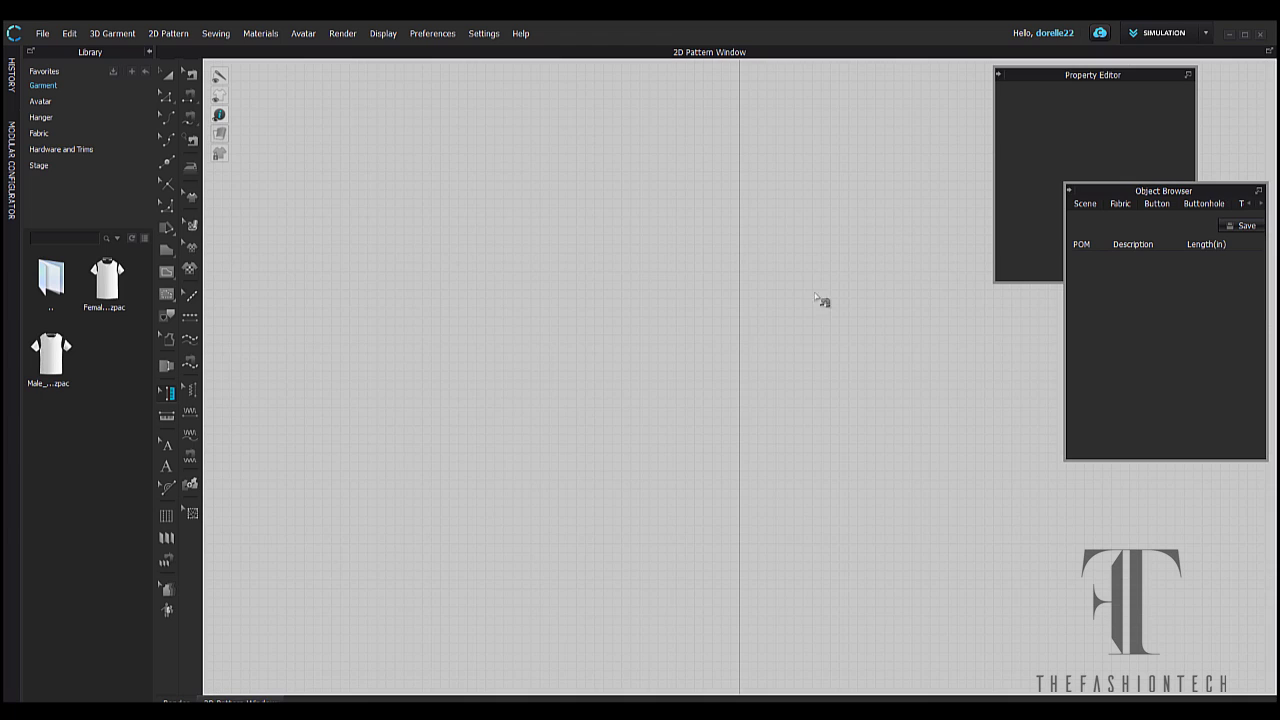
# Swap which floating panel is in front, then dock the Object Browser on the right
pyautogui.click(1117, 104)
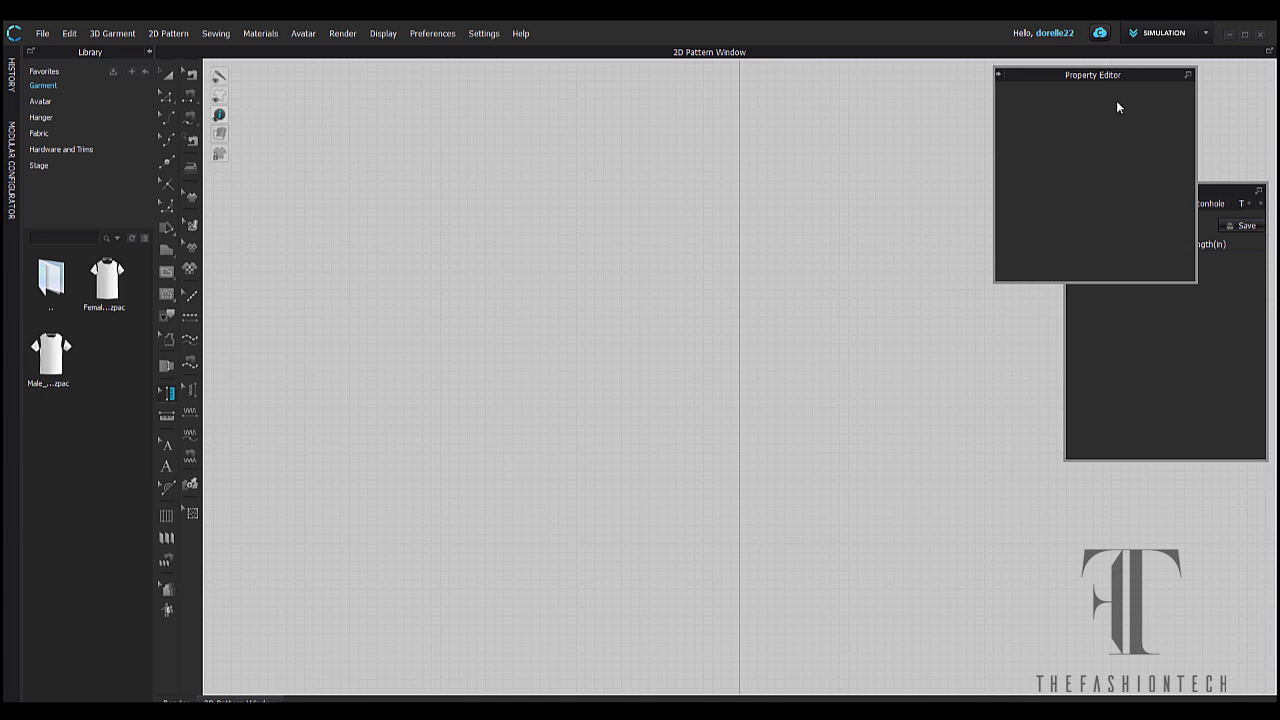
pyautogui.click(1205, 320)
pyautogui.click(1051, 146)
pyautogui.click(1207, 338)
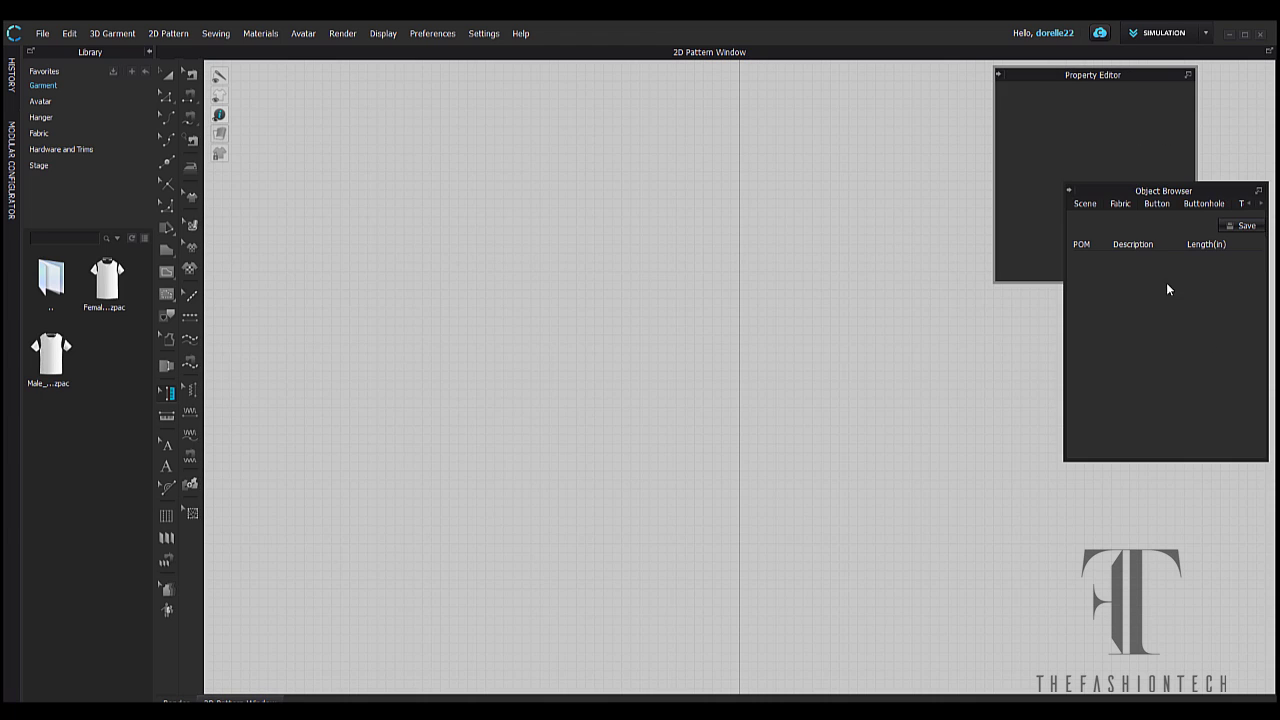
pyautogui.click(1258, 191)
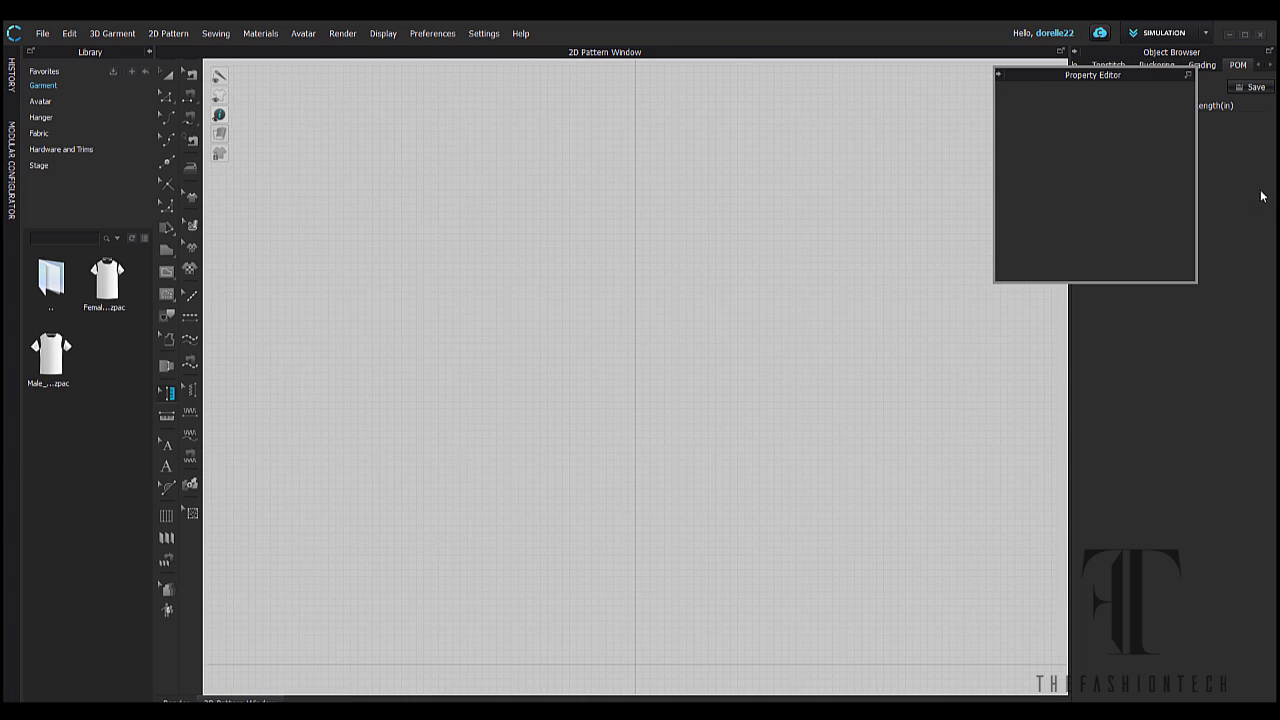
# Dock the Property Editor, maximize CLO 3D, and restore the side-by-side 3D/2D layout
pyautogui.click(1188, 75)
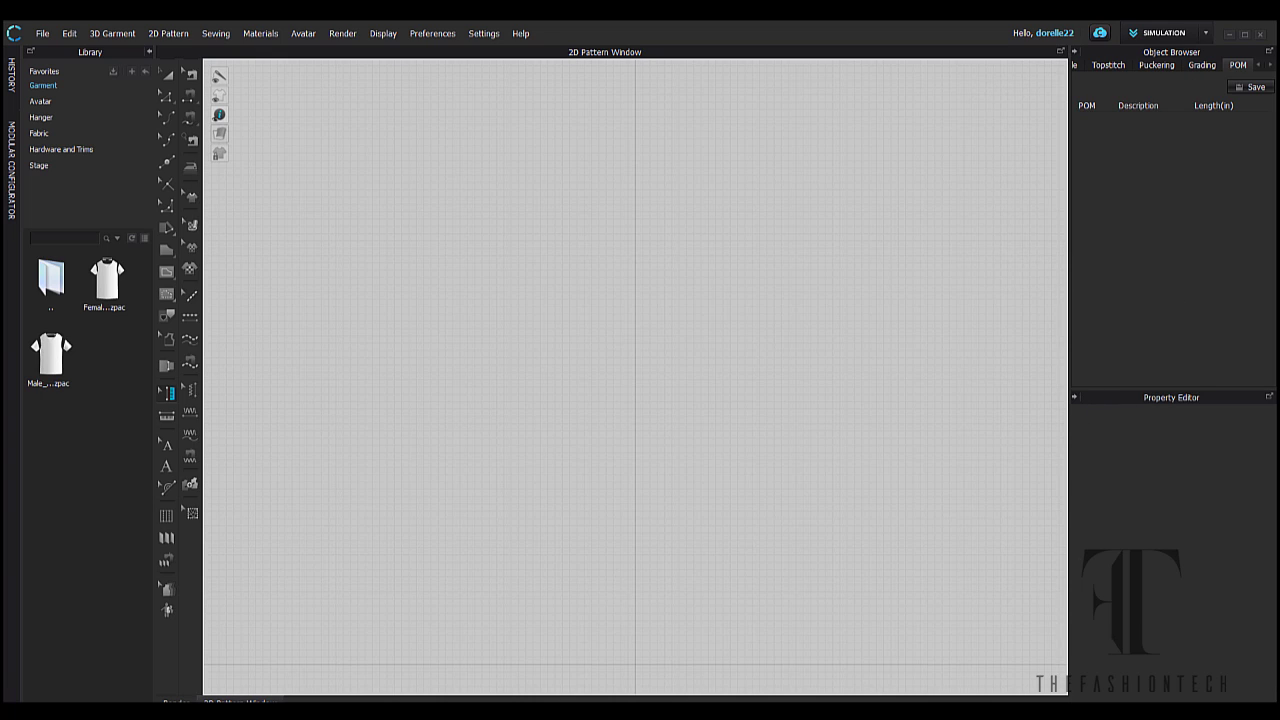
pyautogui.click(1245, 35)
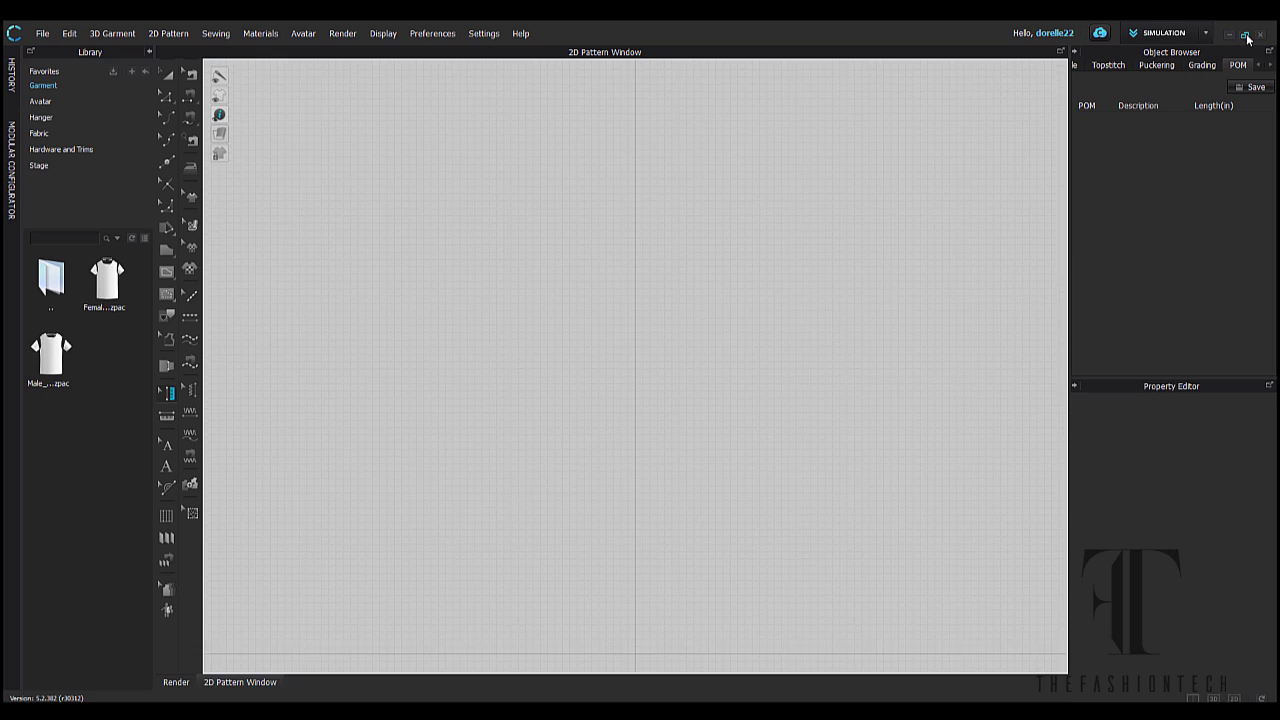
pyautogui.click(1194, 698)
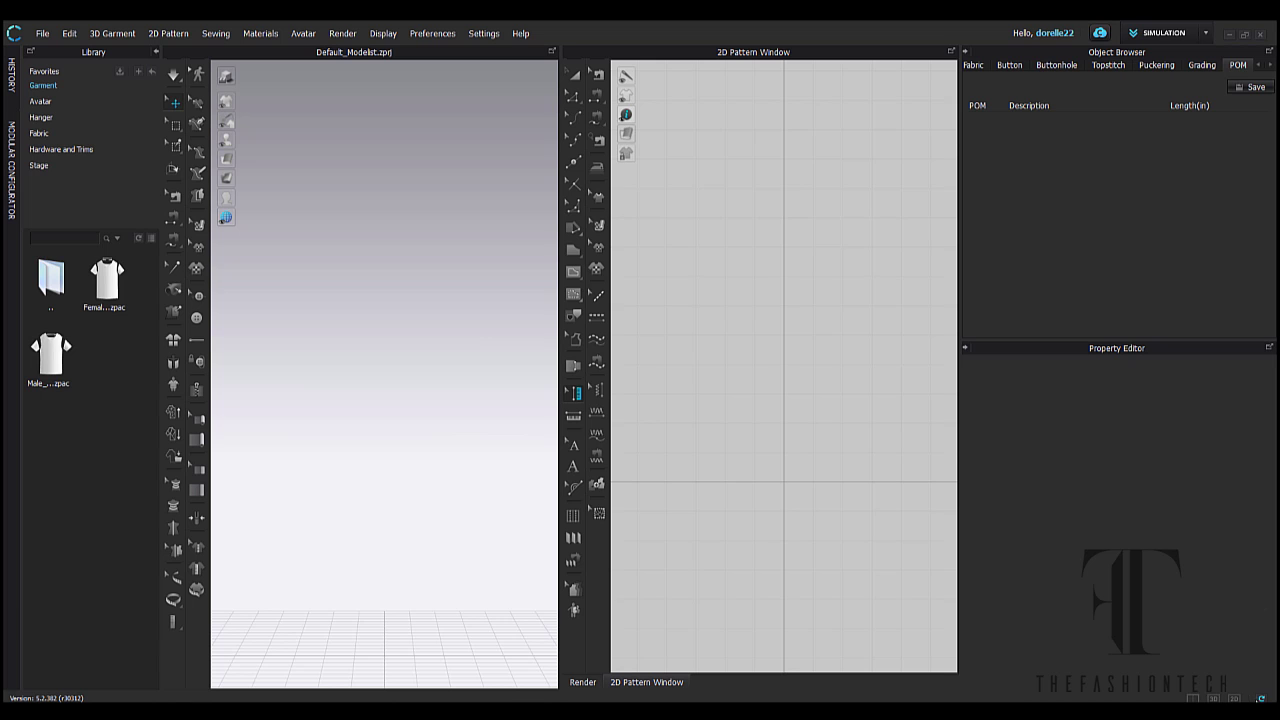
pyautogui.click(1262, 698)
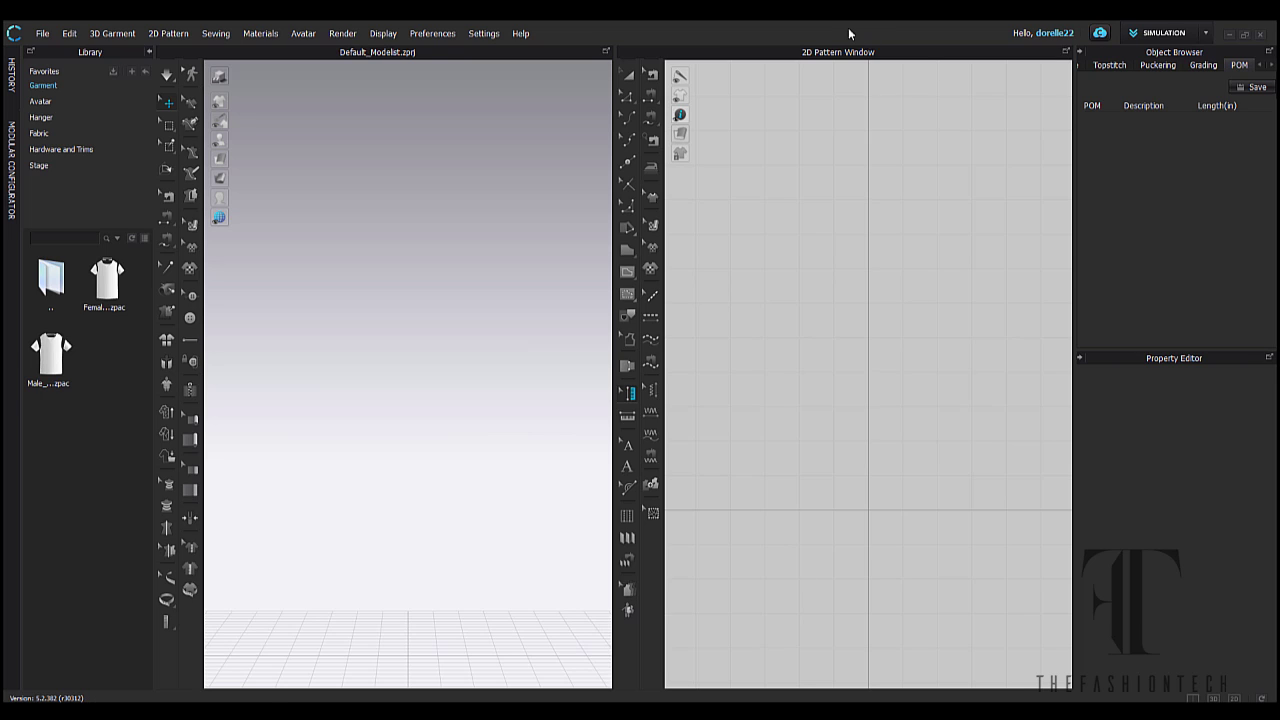
pyautogui.click(489, 35)
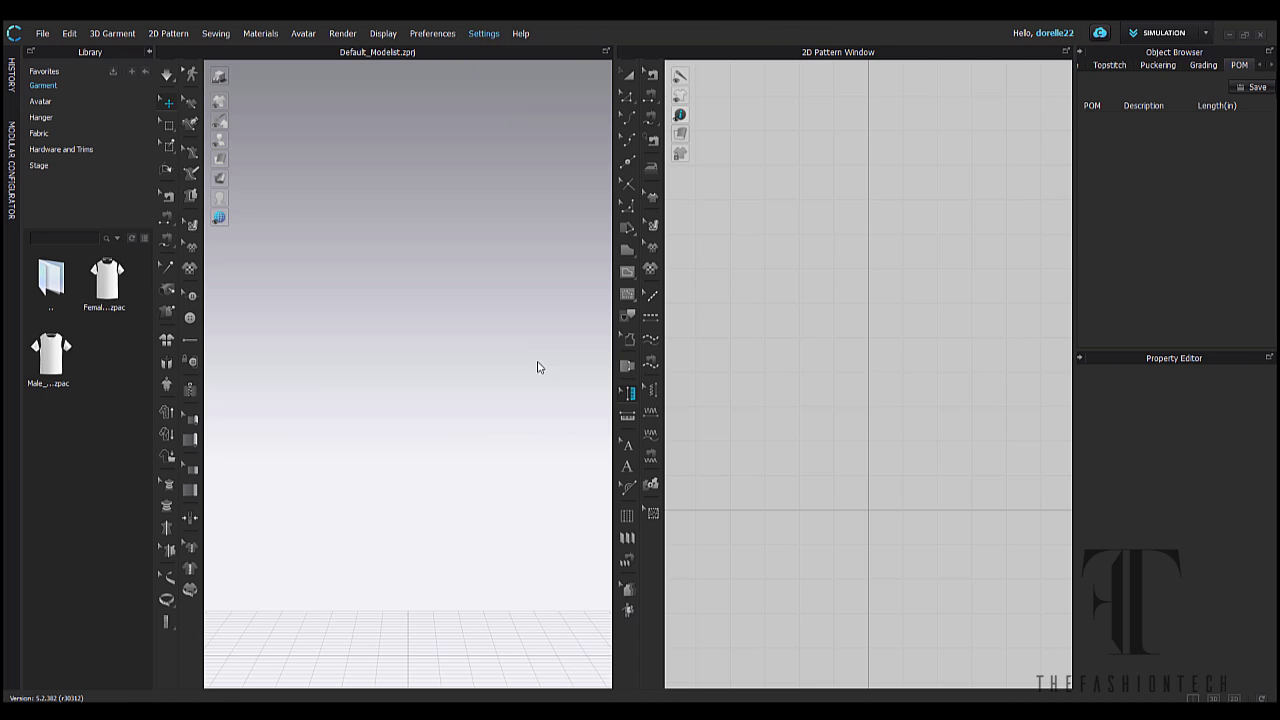